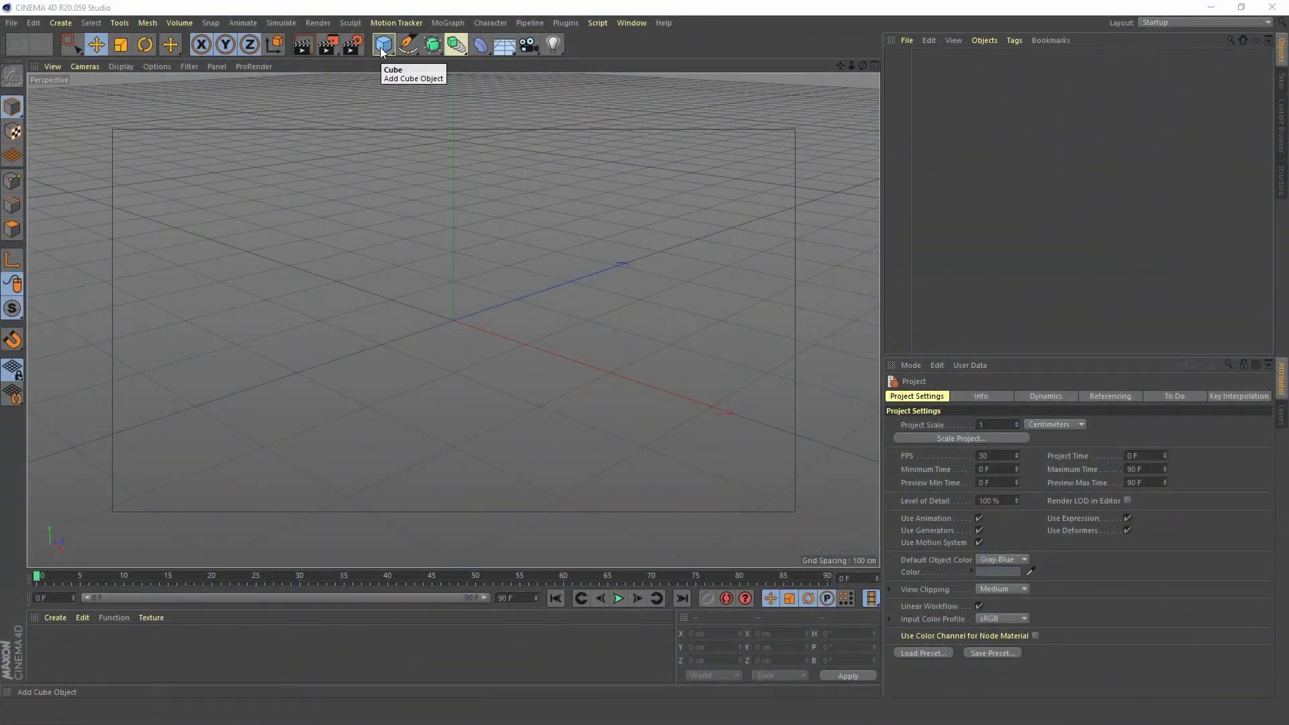
# Add a tube primitive and enlarge its inner radius to about 177 cm, leaving a thin ring wall.
pyautogui.click(381, 52)
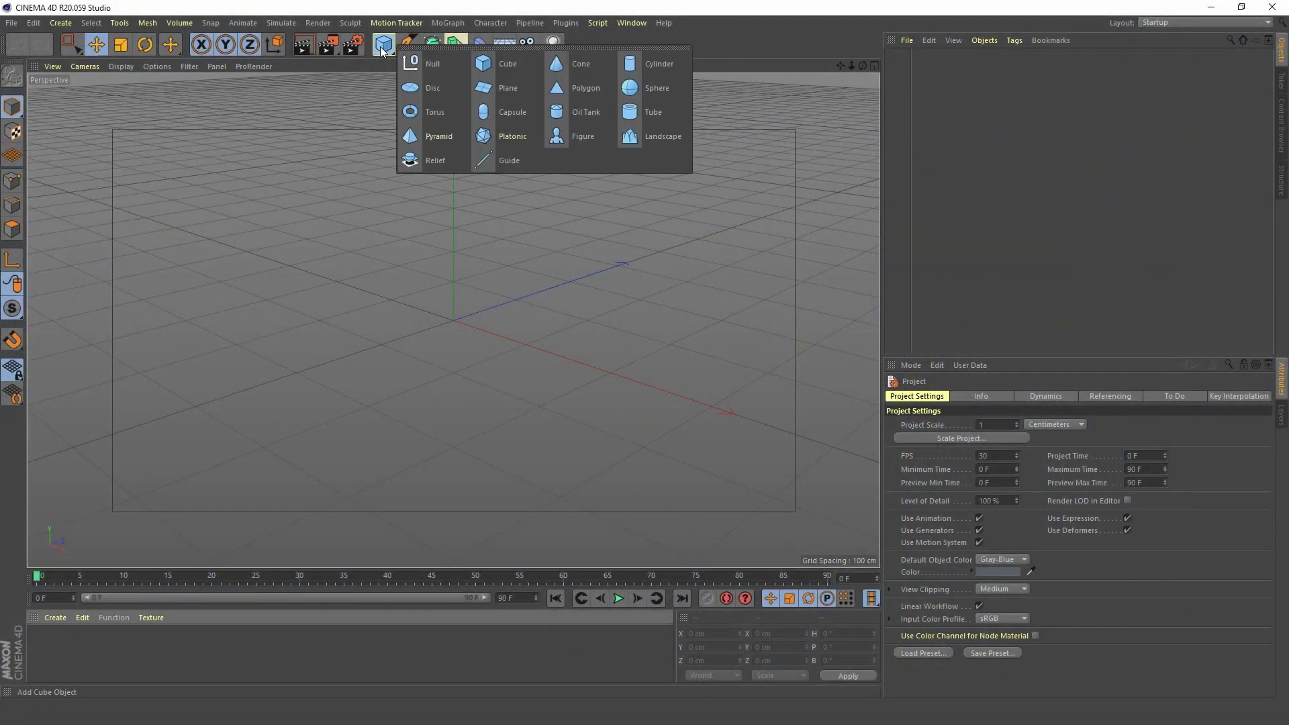
pyautogui.click(655, 114)
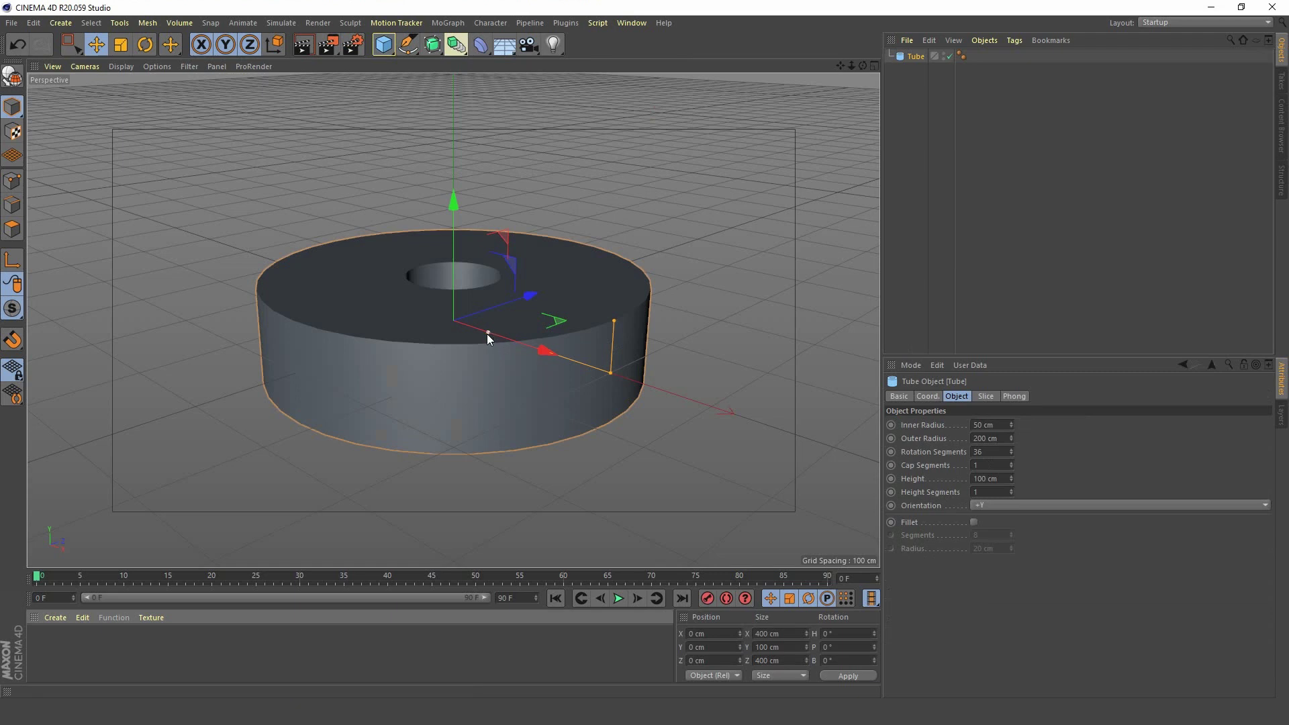
pyautogui.moveTo(487, 333); pyautogui.dragTo(588, 381)
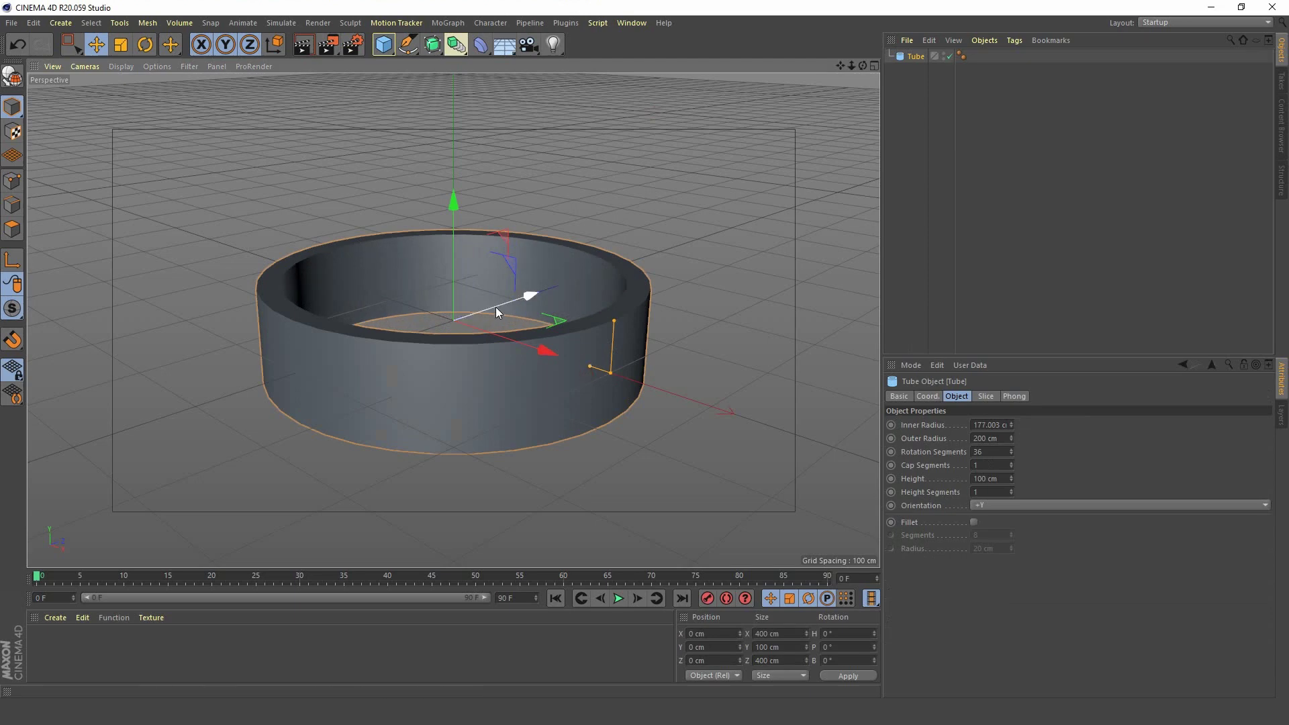
# Scale the tube down uniformly to about 70% of its size.
pyautogui.keyDown('alt'); pyautogui.moveTo(468, 316); pyautogui.dragTo(453, 287); pyautogui.keyUp('alt')
pyautogui.press('t')
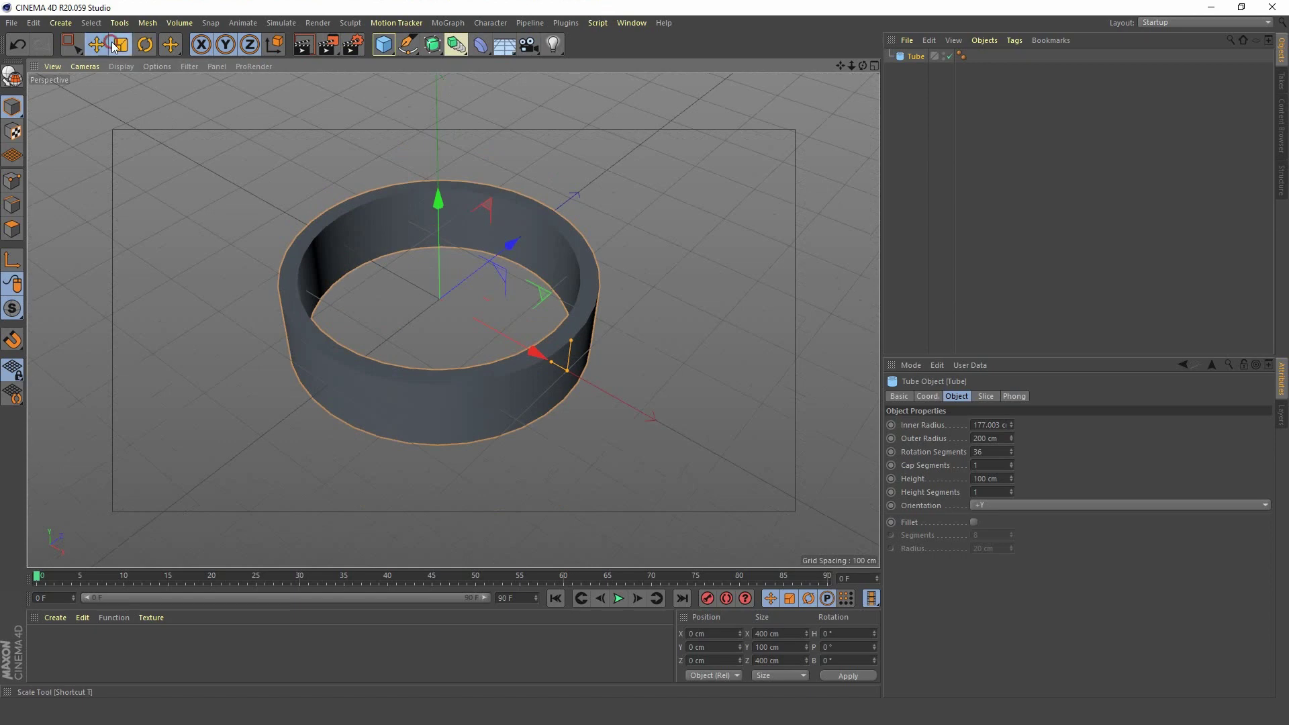
pyautogui.moveTo(281, 200); pyautogui.dragTo(197, 312)
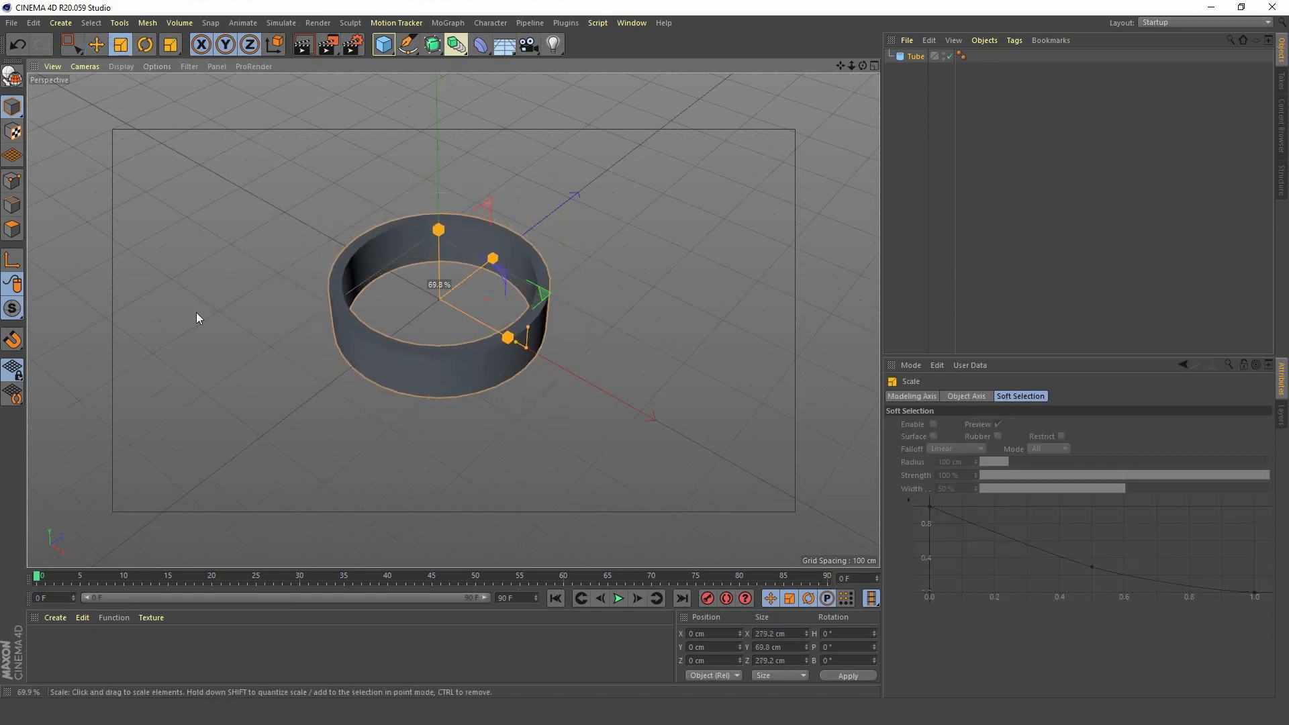
# Raise the tube to about 35.24 cm in Y using the front view, so its base rests on the ground level.
pyautogui.keyDown('alt'); pyautogui.moveTo(457, 323); pyautogui.dragTo(454, 231); pyautogui.keyUp('alt')
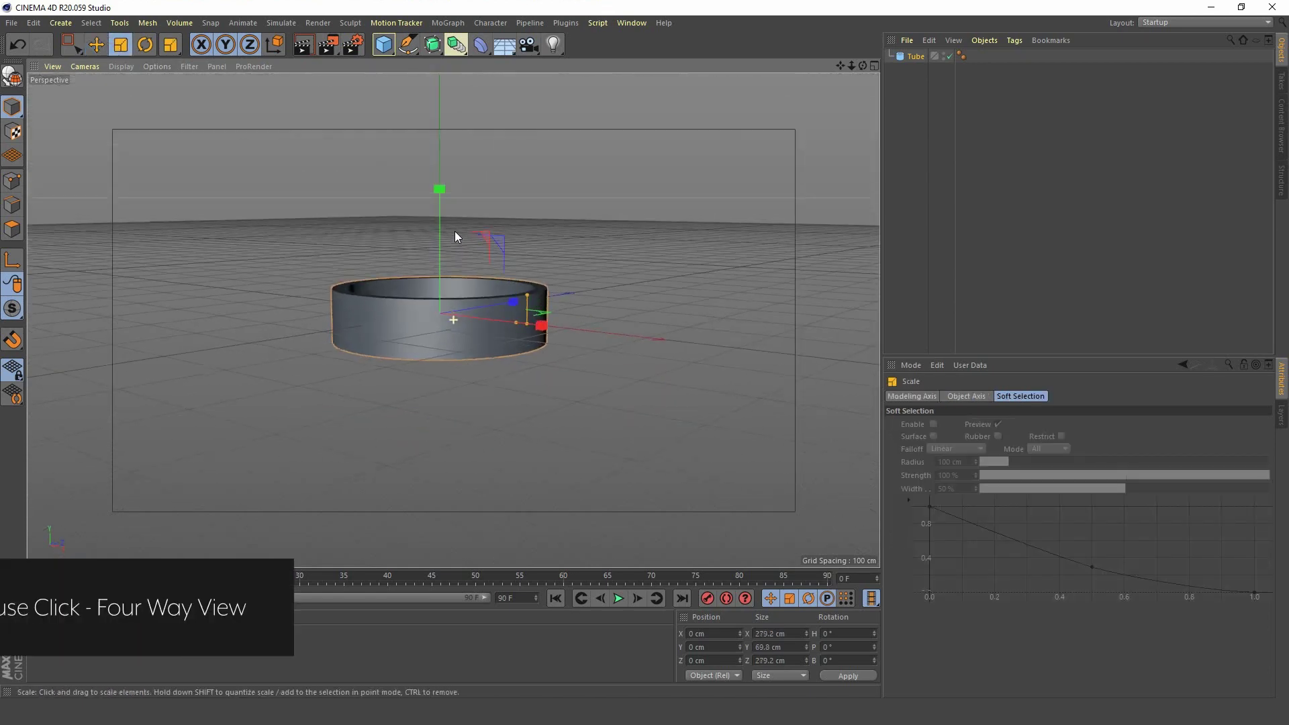
pyautogui.middleClick(613, 210)
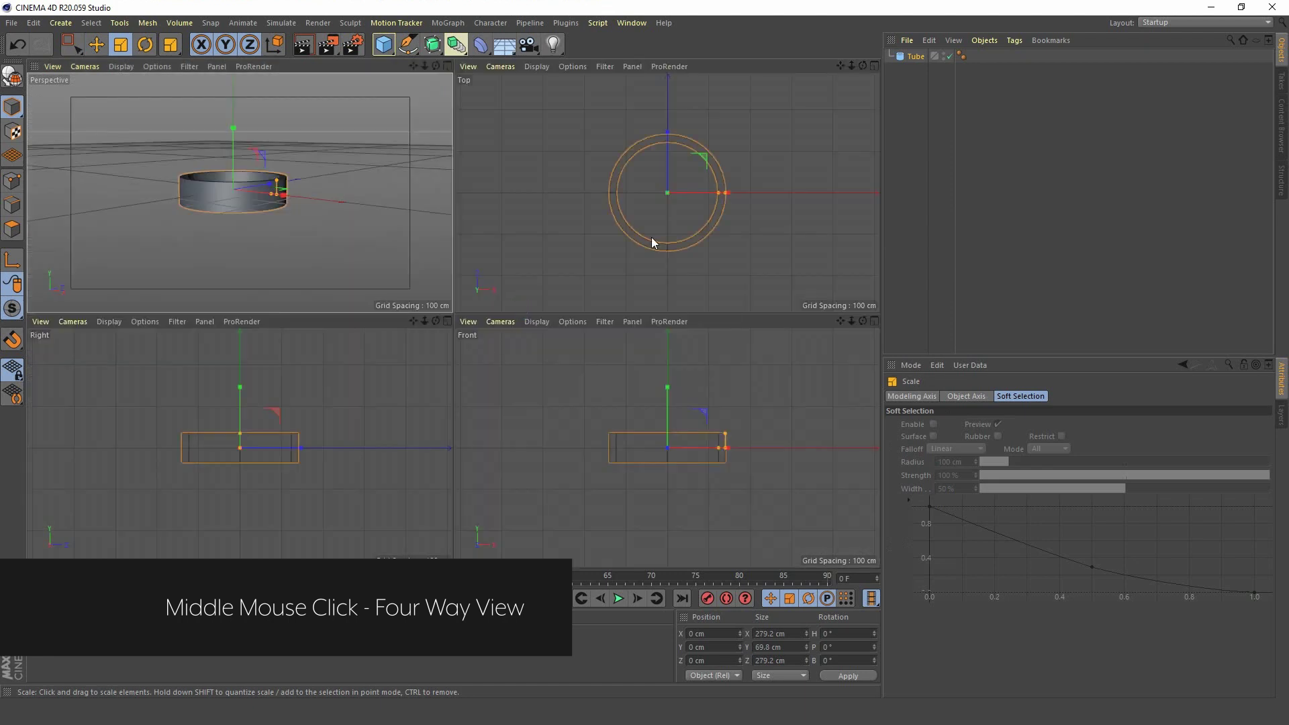
pyautogui.middleClick(635, 440)
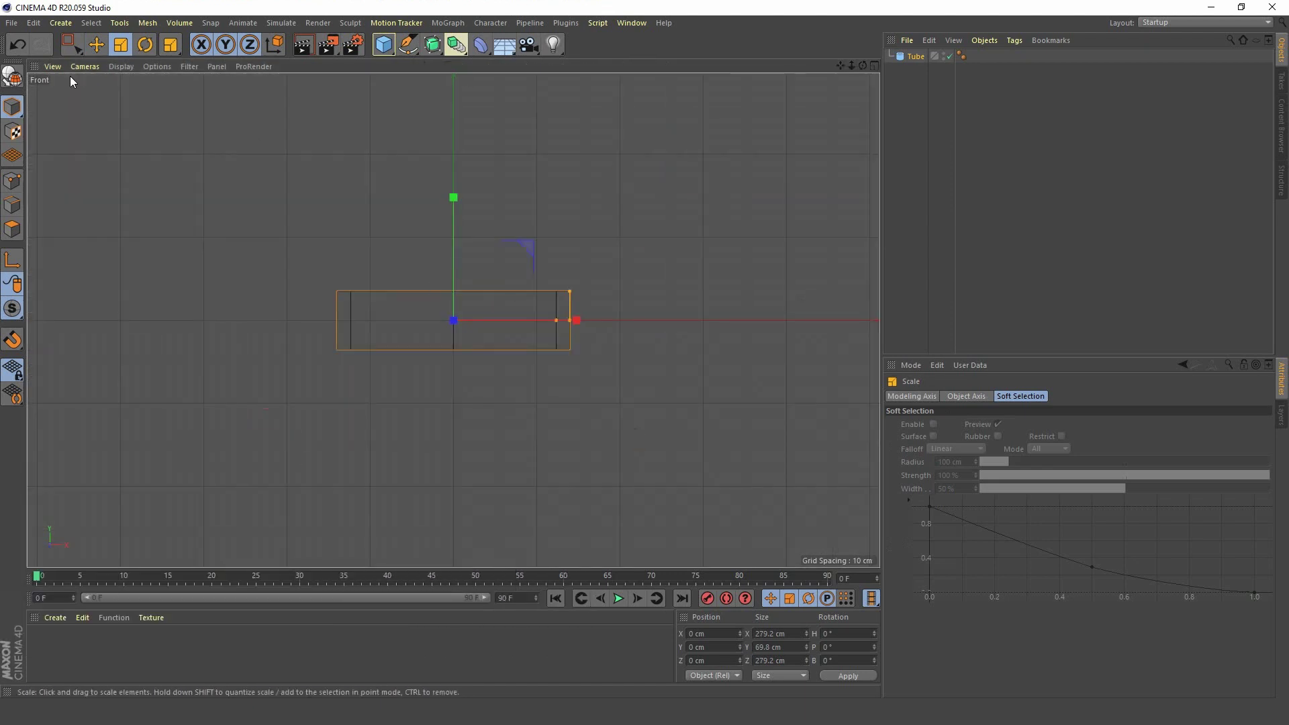
pyautogui.click(96, 44)
pyautogui.moveTo(454, 200); pyautogui.dragTo(449, 169)
pyautogui.scroll(8, 526, 285)
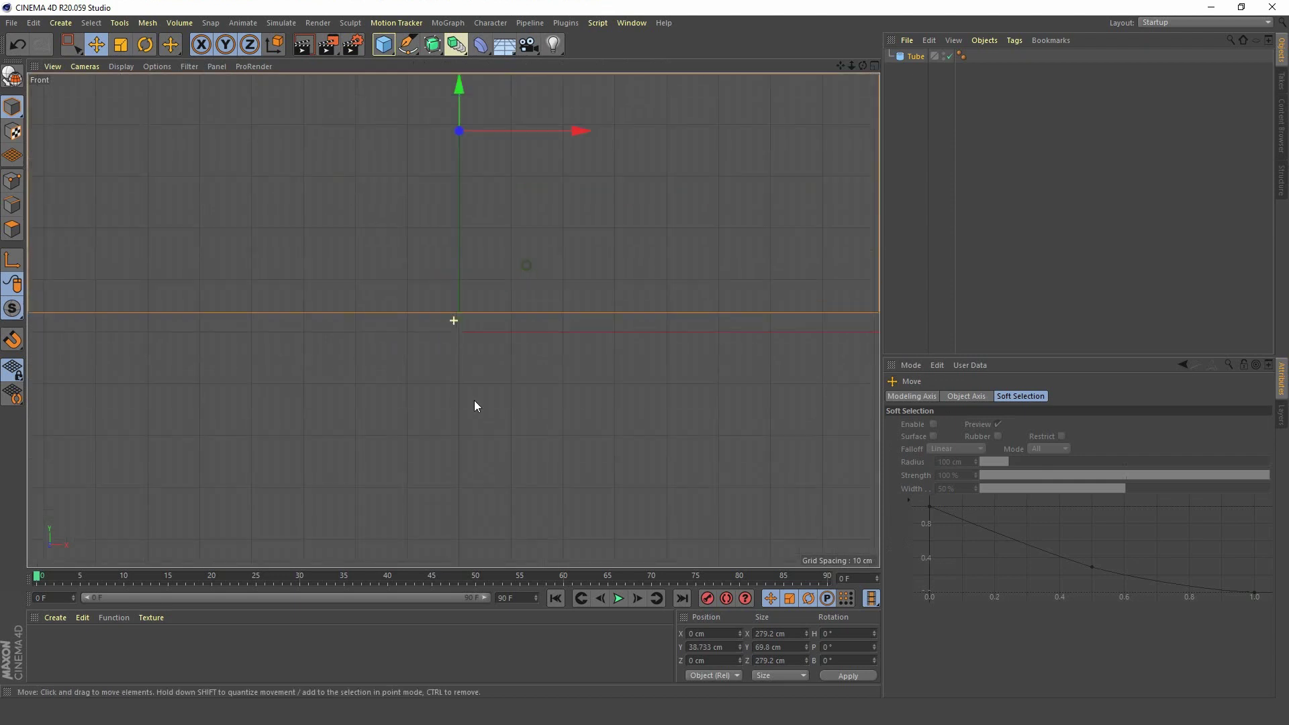
pyautogui.moveTo(458, 89); pyautogui.dragTo(438, 101)
pyautogui.middleClick(362, 251)
pyautogui.middleClick(363, 252)
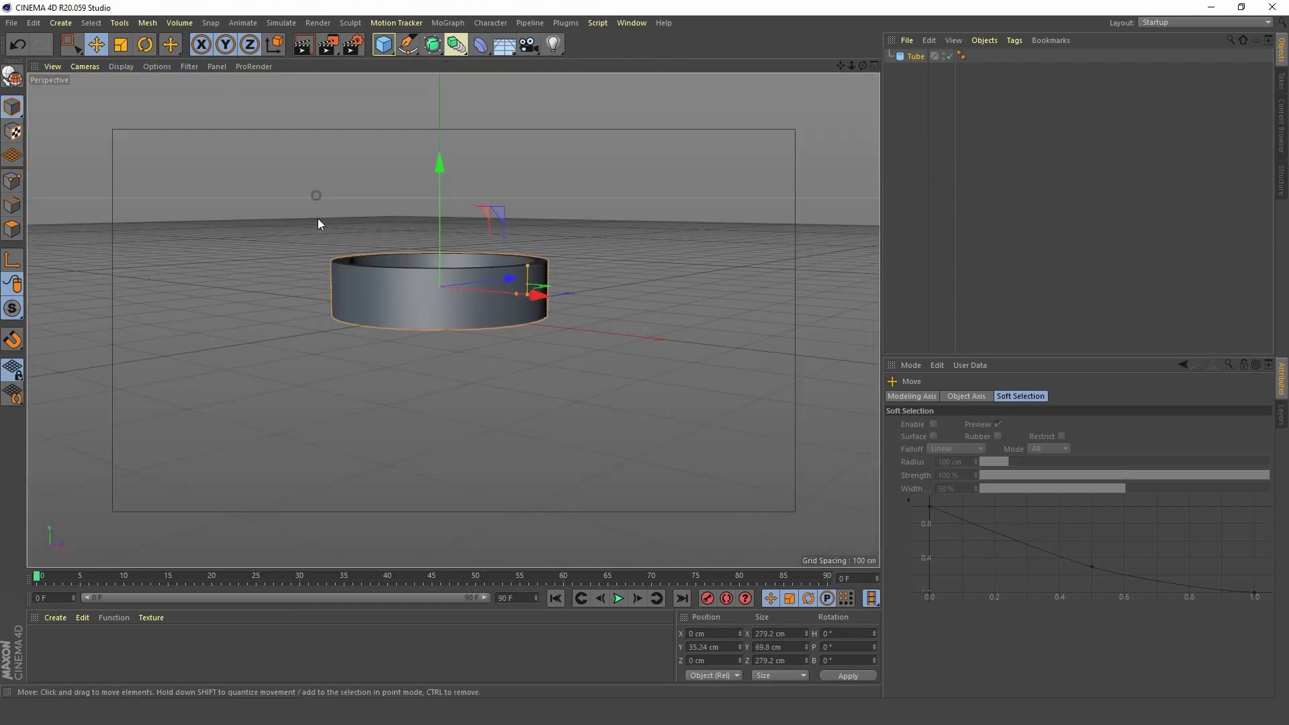
# Enable the fillet on the tube to round its edges.
pyautogui.moveTo(454, 304)
pyautogui.keyDown('alt'); pyautogui.mouseDown()
pyautogui.moveTo(467, 384)
pyautogui.moveTo(446, 329)
pyautogui.moveTo(465, 348)
pyautogui.moveTo(469, 318)
pyautogui.mouseUp(); pyautogui.keyUp('alt')
pyautogui.scroll(3, 519, 333)
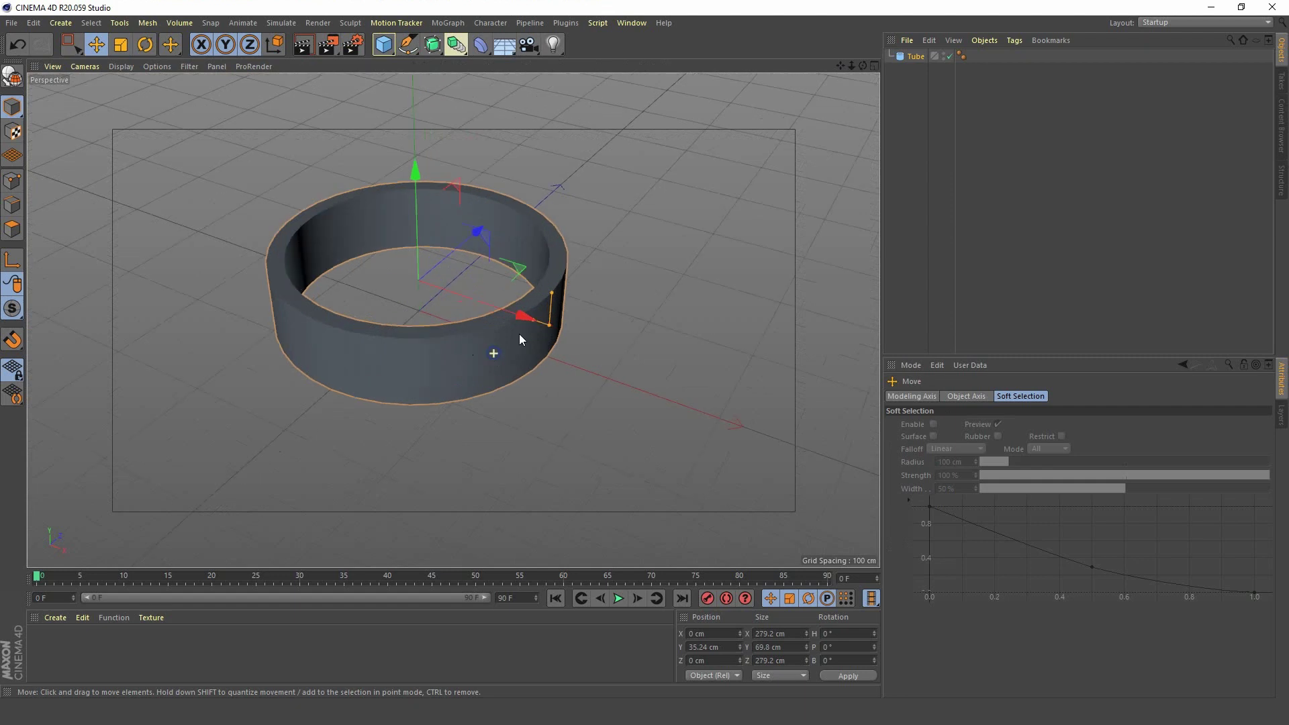
pyautogui.click(911, 57)
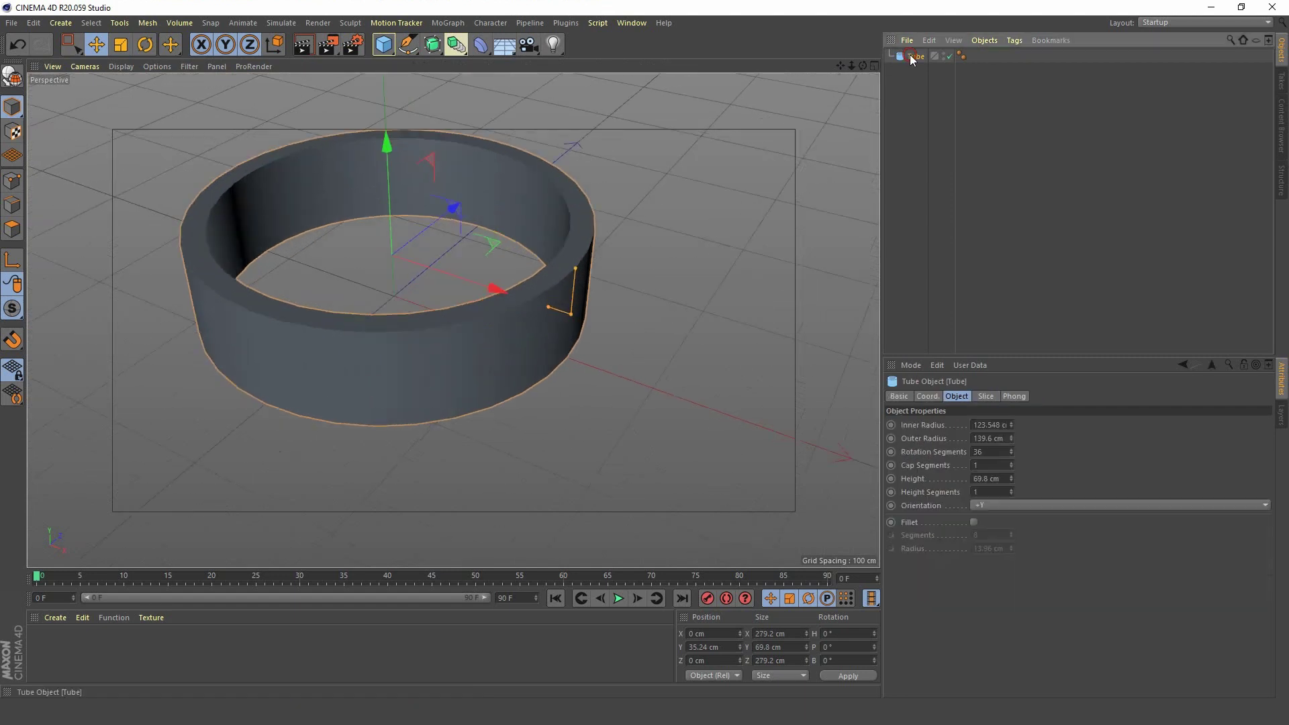
pyautogui.click(975, 523)
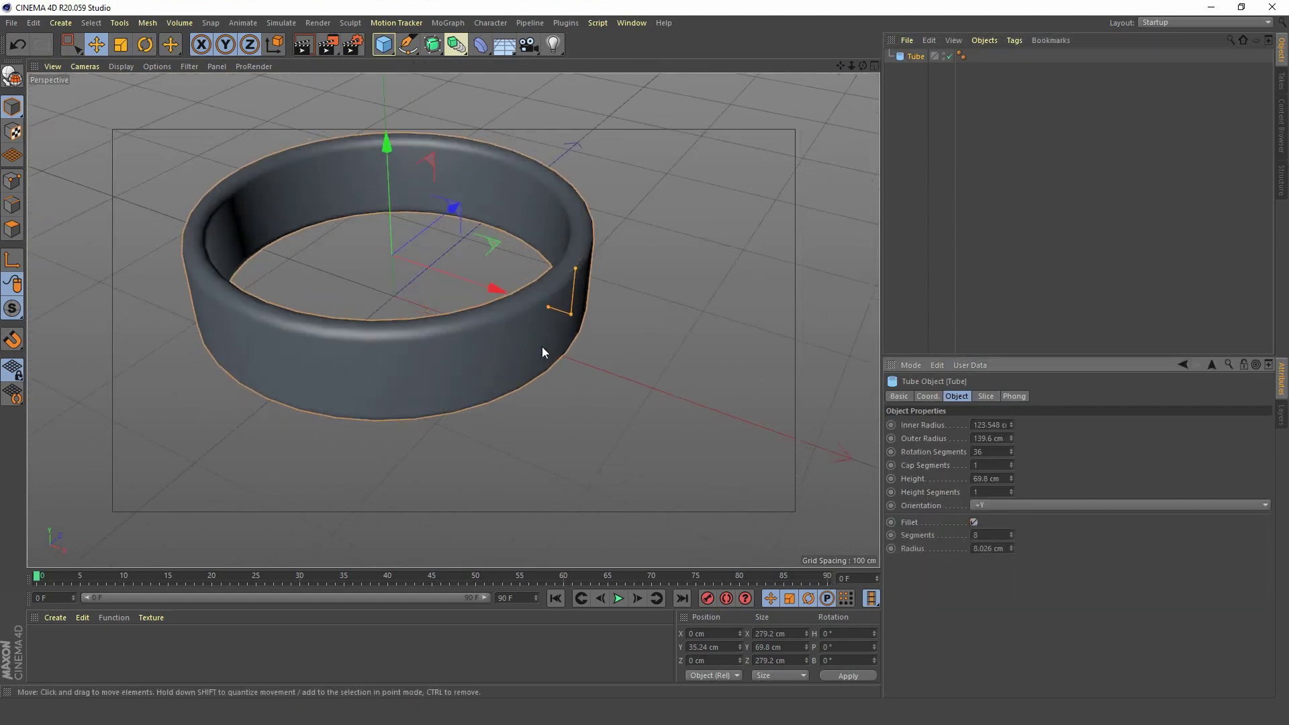
# Display the model with shading lines and set the tube's rotation segments to 100.
pyautogui.press('n')
pyautogui.press('b')
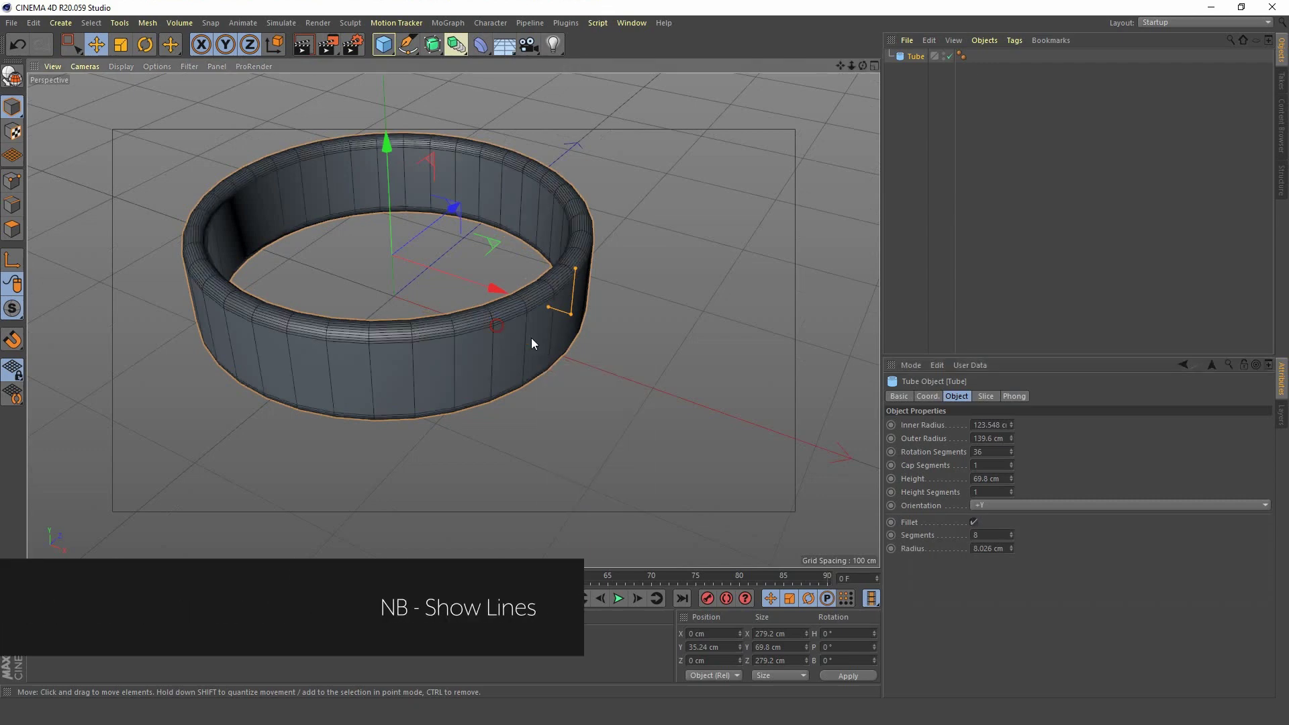
pyautogui.keyDown('alt'); pyautogui.moveTo(530, 337); pyautogui.dragTo(507, 302); pyautogui.keyUp('alt')
pyautogui.scroll(6, 542, 280)
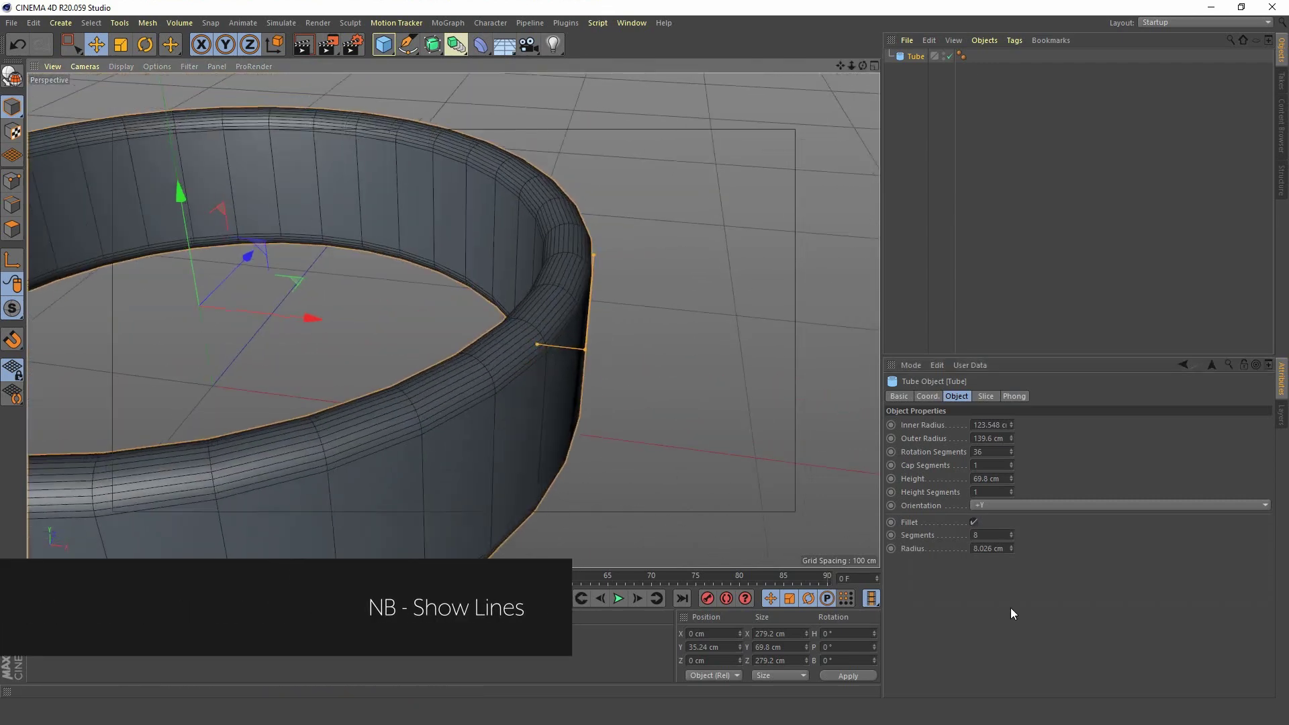
pyautogui.doubleClick(994, 451)
pyautogui.press('Return')
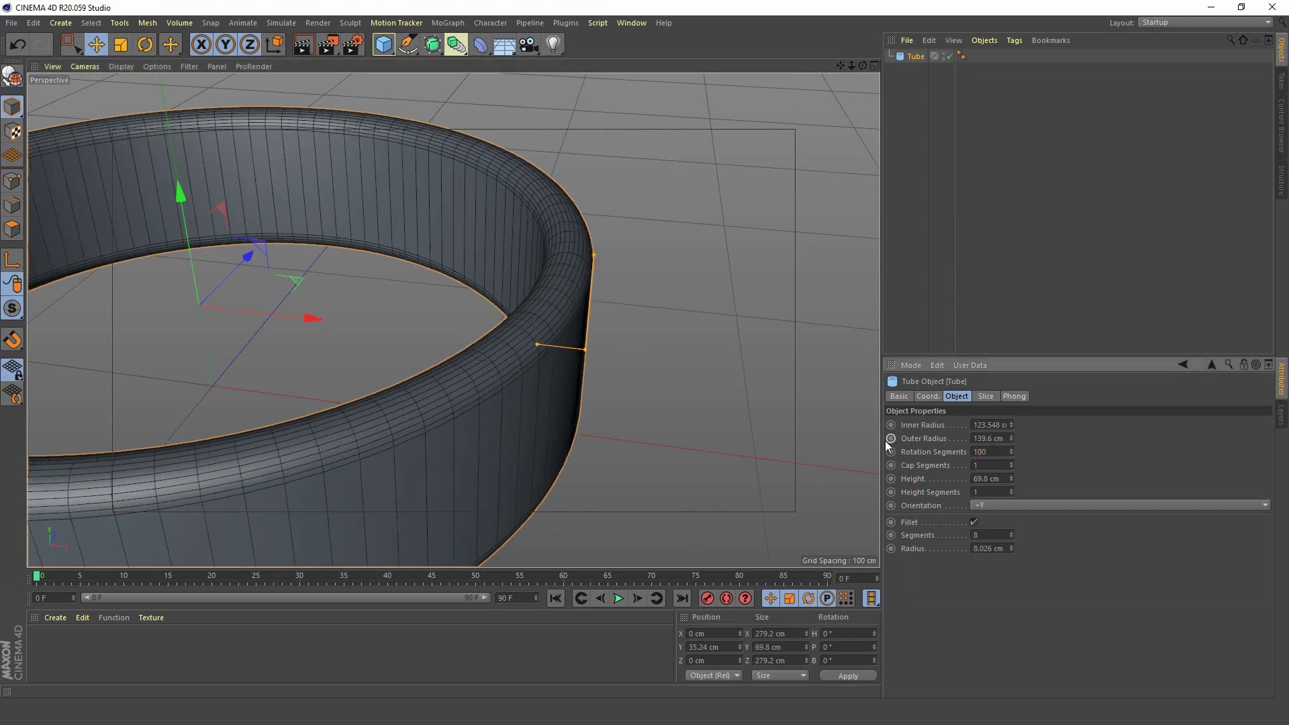
# Scale the tube down uniformly to about 220 cm across and 55 cm high.
pyautogui.scroll(-6, 444, 319)
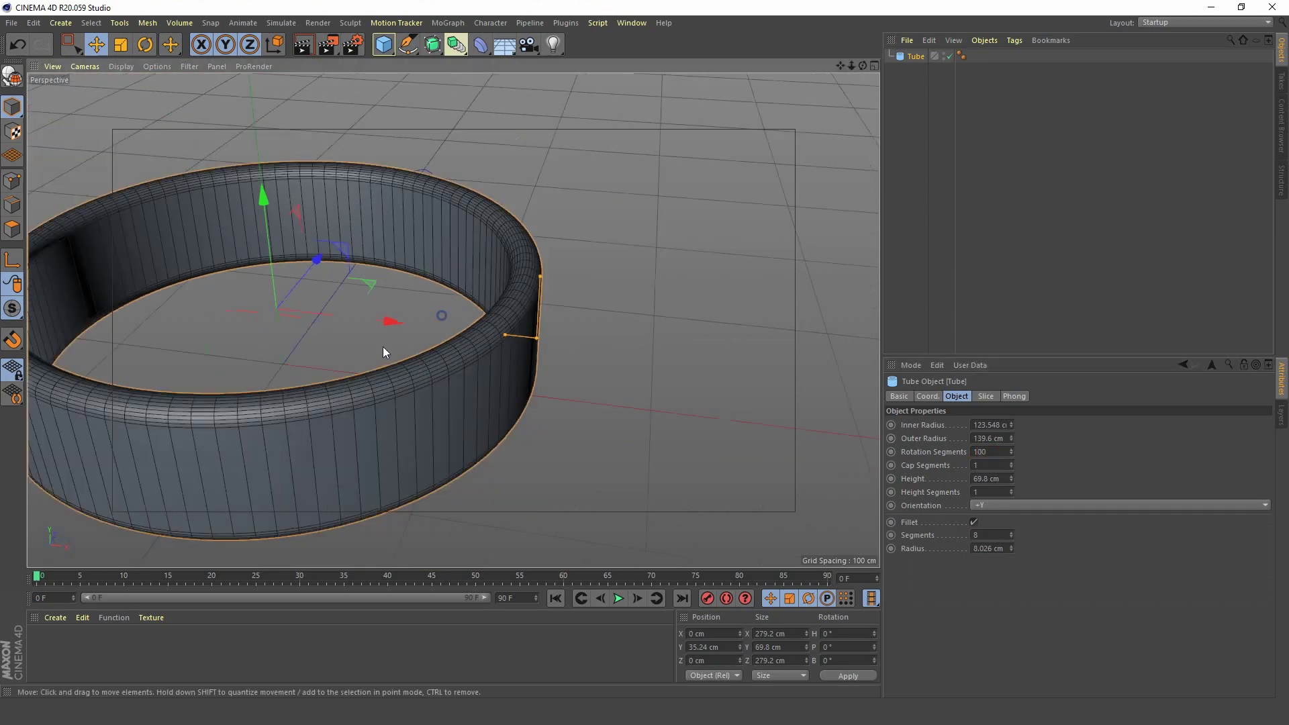
pyautogui.click(122, 46)
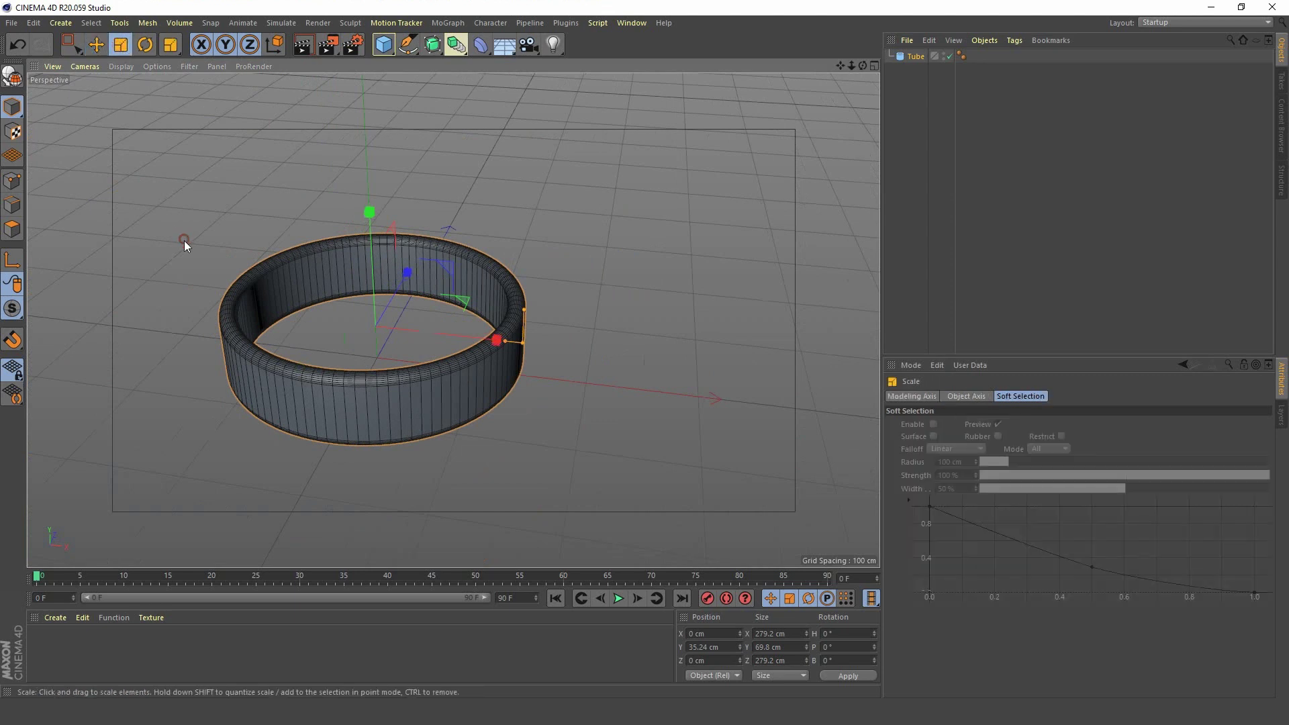
pyautogui.moveTo(184, 240); pyautogui.dragTo(127, 325)
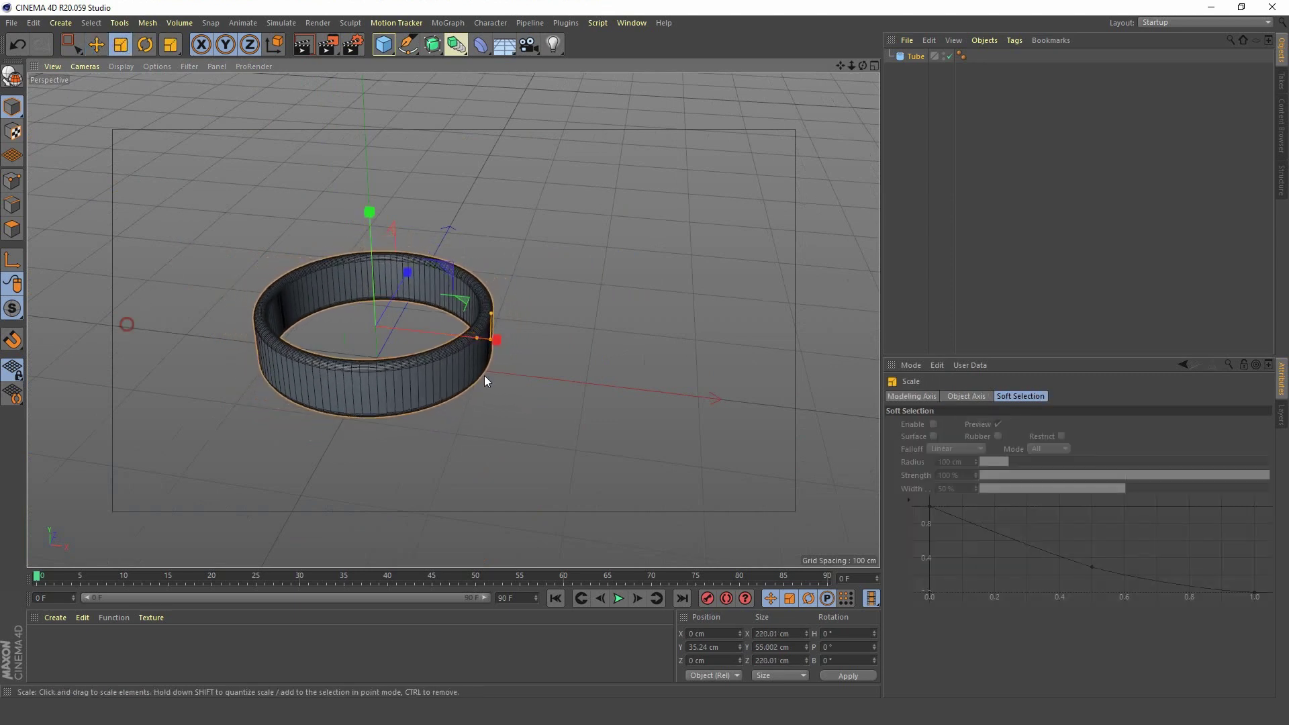
pyautogui.scroll(4, 456, 319)
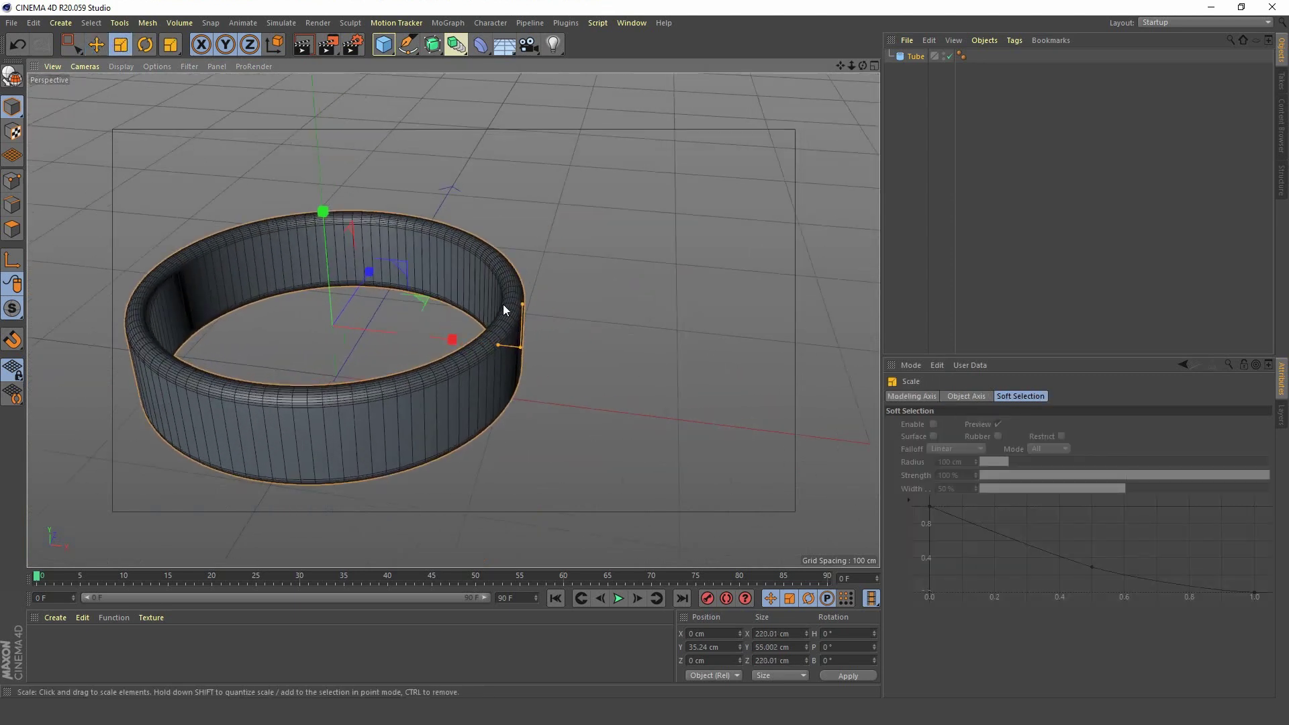
pyautogui.hotkey('ctrl', 'z')
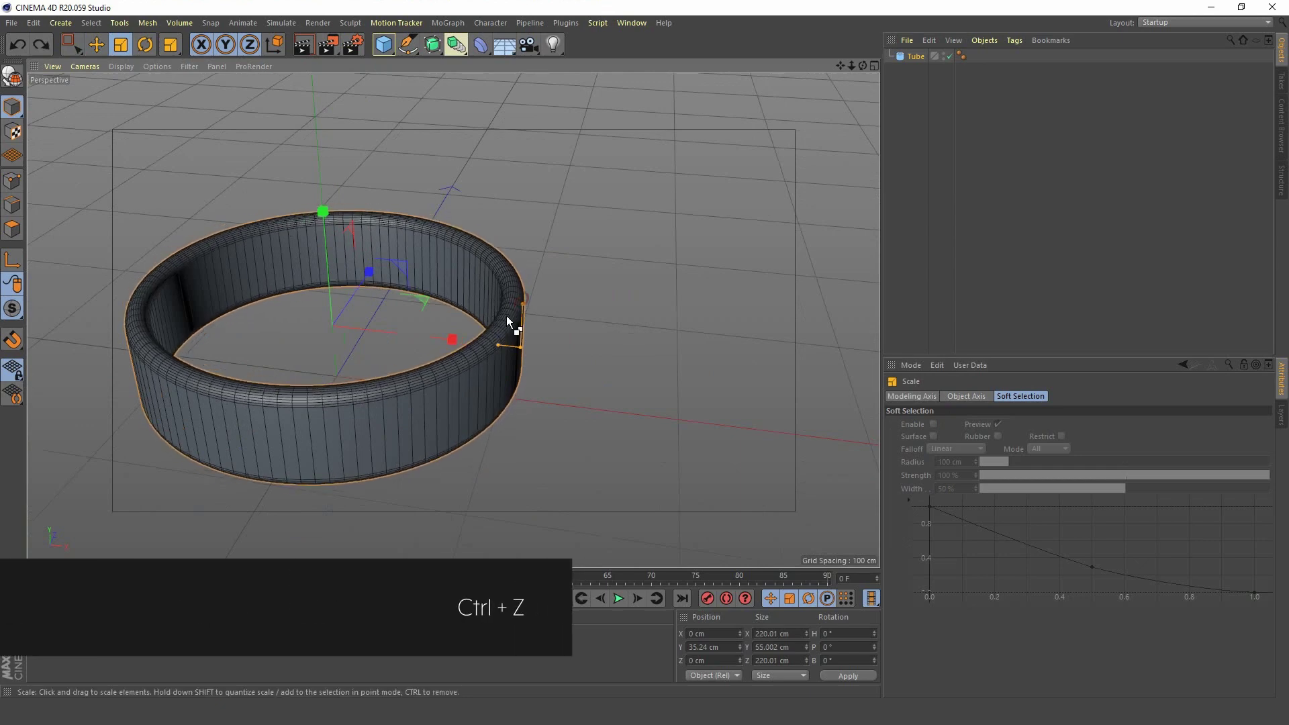
# Thicken the tube's wall by reducing its inner radius to about 93.6 cm.
pyautogui.keyDown('alt'); pyautogui.moveTo(506, 315); pyautogui.dragTo(516, 341, button='middle'); pyautogui.keyUp('alt')
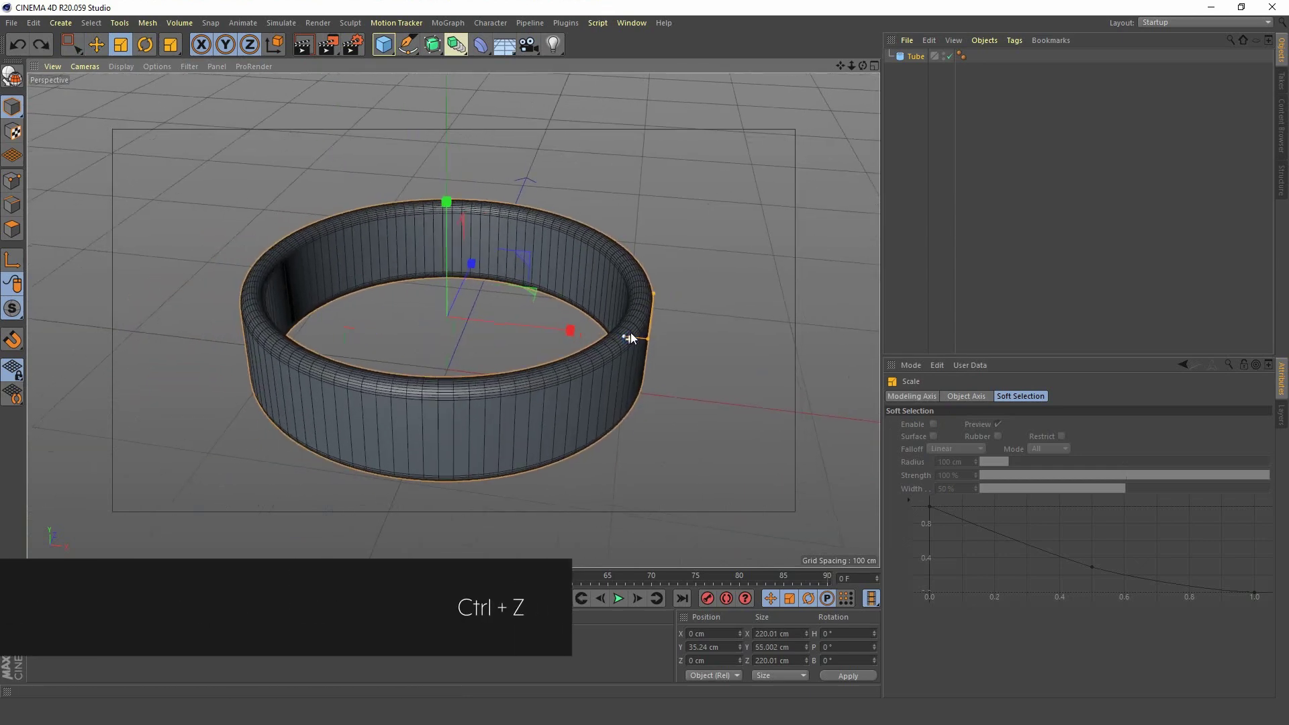
pyautogui.scroll(2, 631, 332)
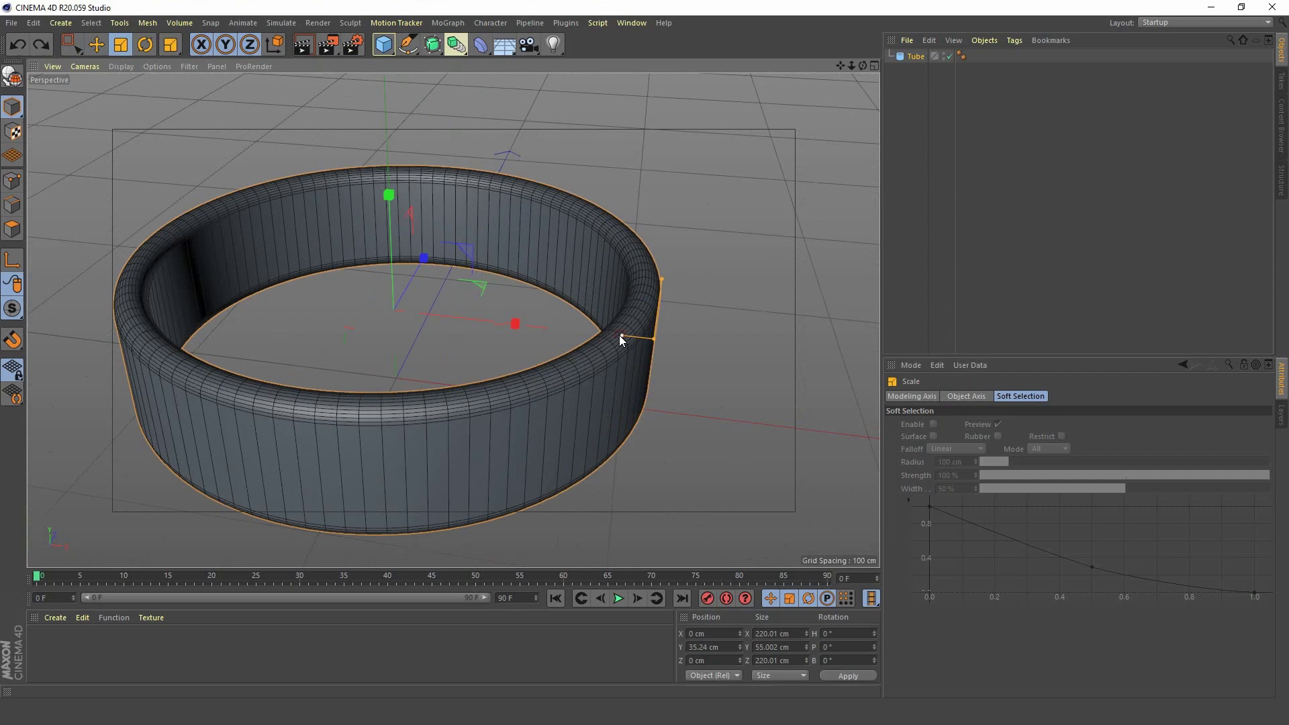
pyautogui.moveTo(620, 336); pyautogui.dragTo(614, 337)
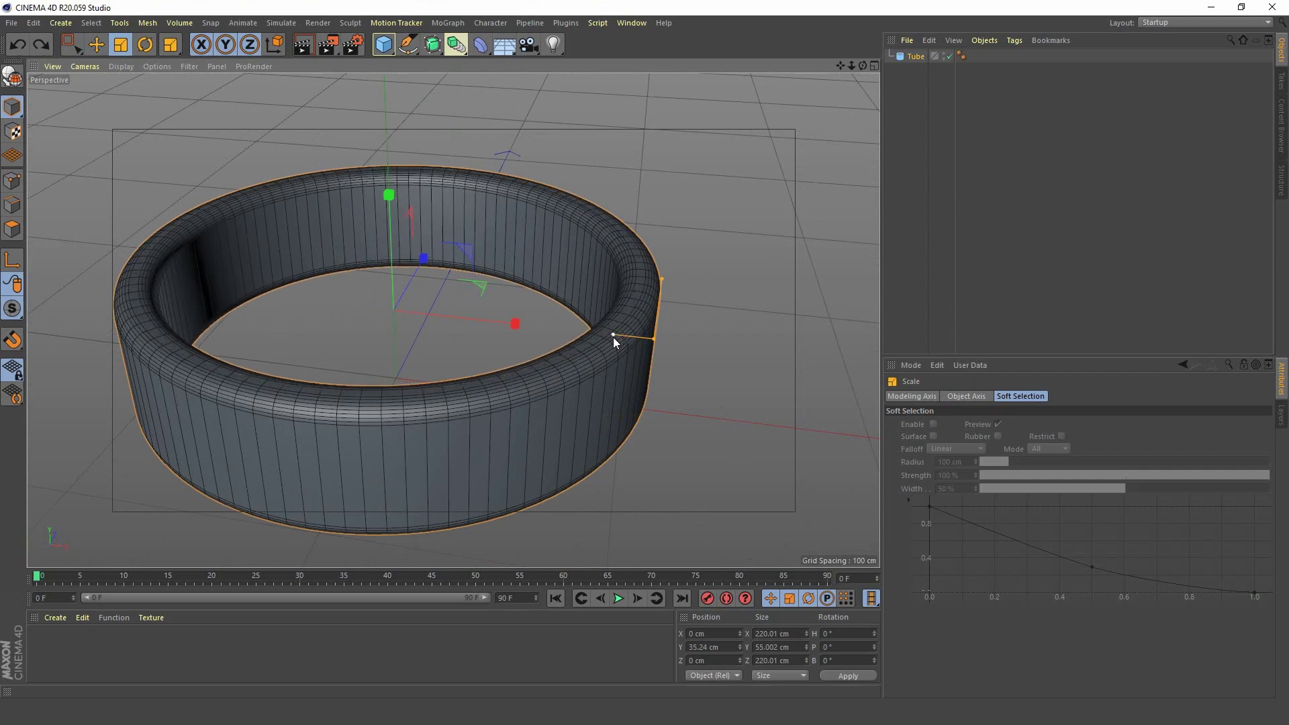
# Set the tube's fillet radius to about 8.18 cm and its fillet segments to 14.
pyautogui.click(914, 57)
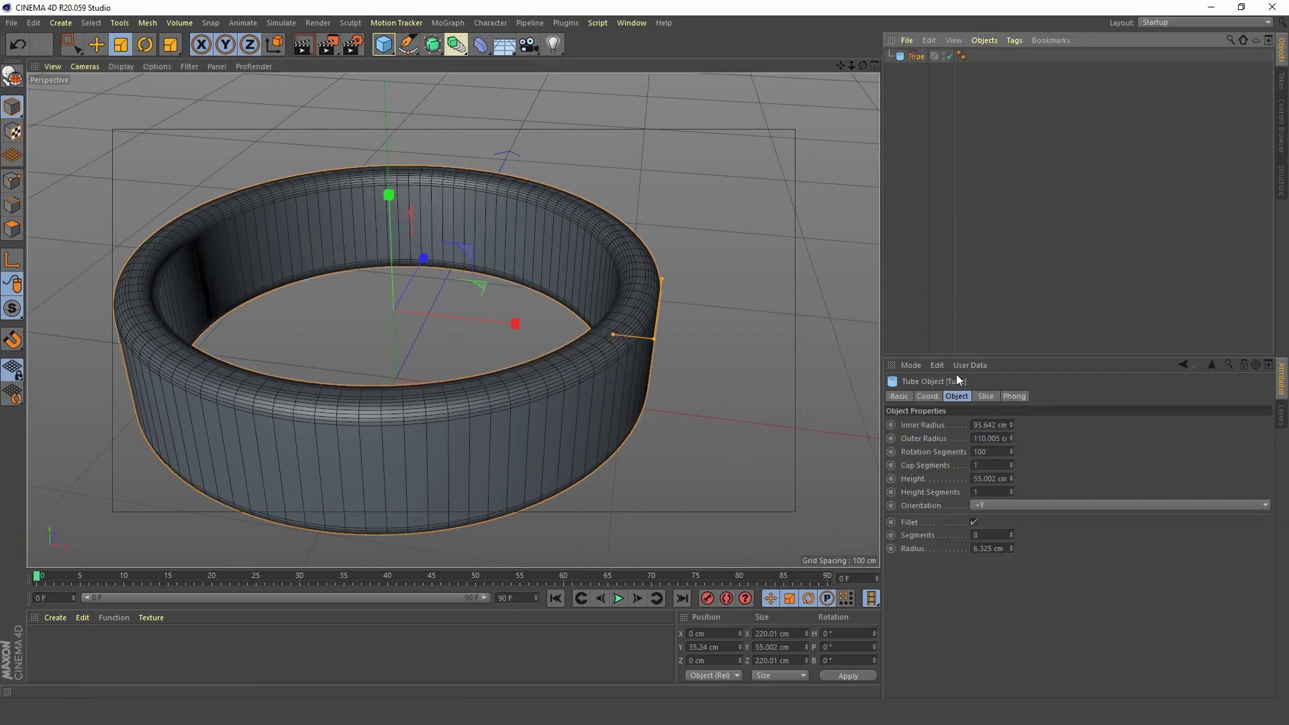
pyautogui.click(1011, 550)
pyautogui.write('2')
pyautogui.press('Return')
pyautogui.moveTo(1011, 549); pyautogui.dragTo(1012, 531)
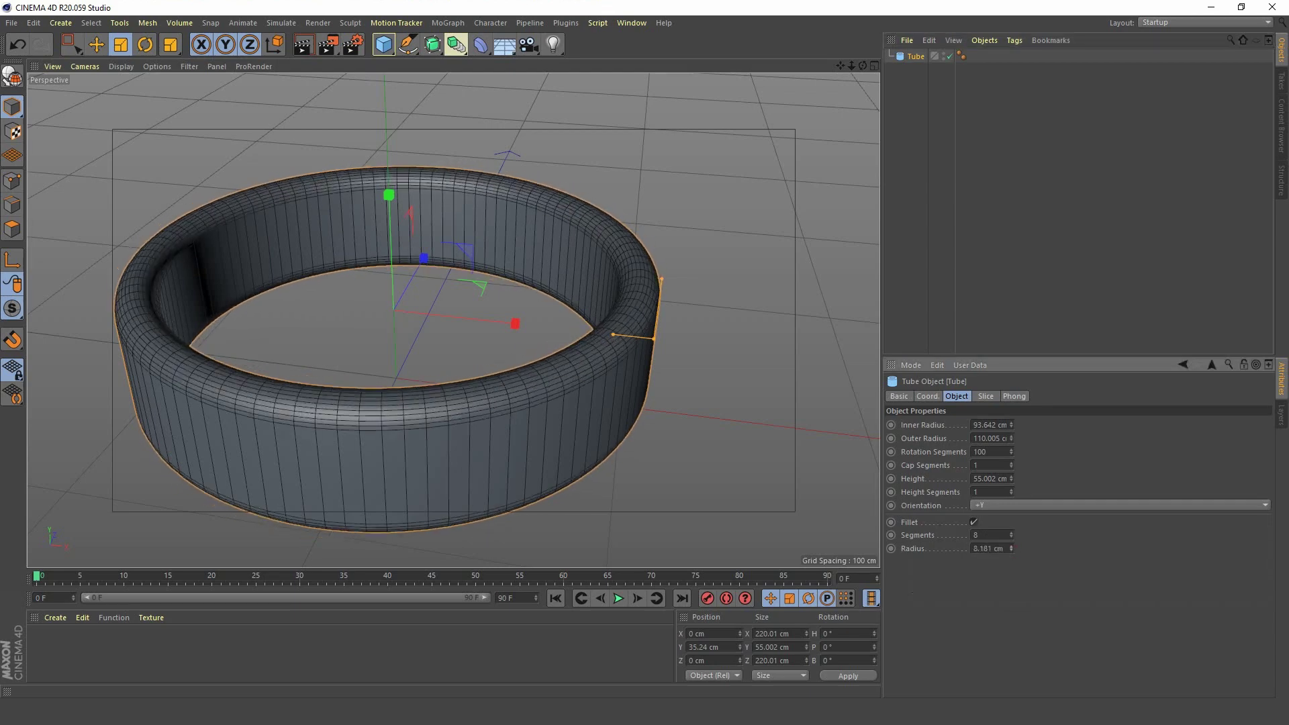
pyautogui.click(1008, 535)
pyautogui.write('3')
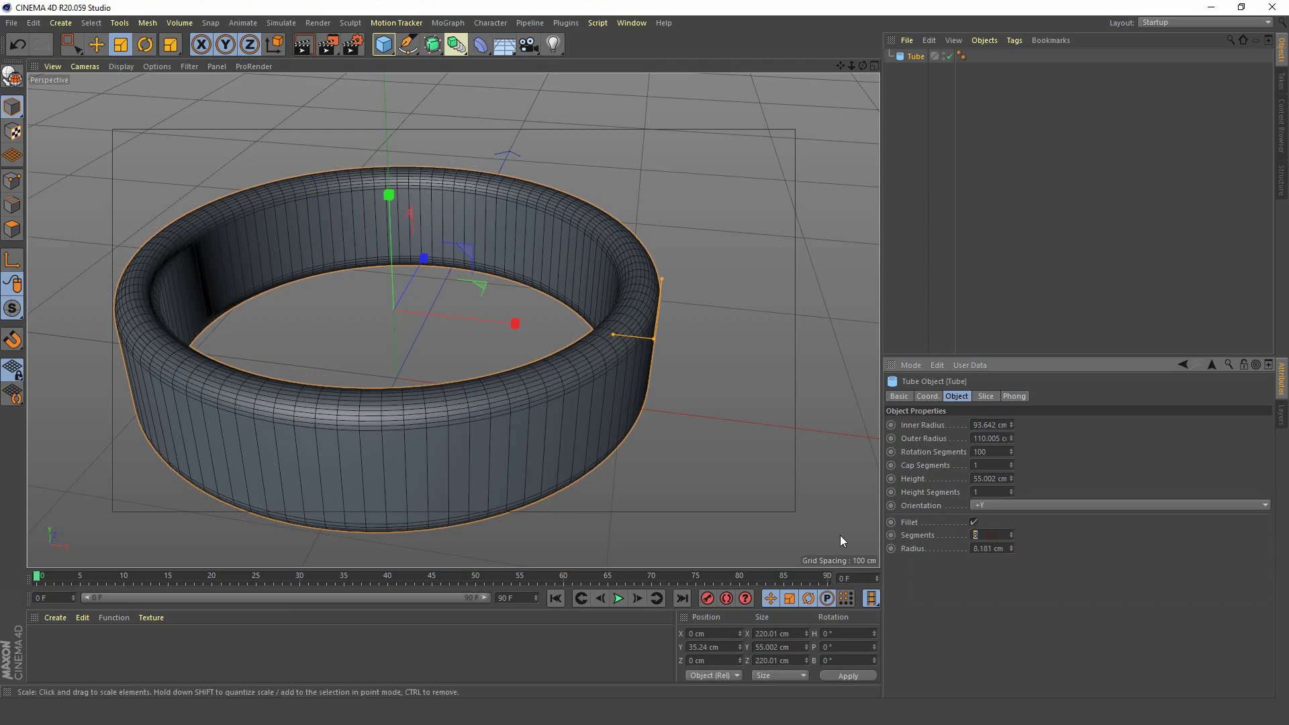
pyautogui.write('14')
pyautogui.press('Return')
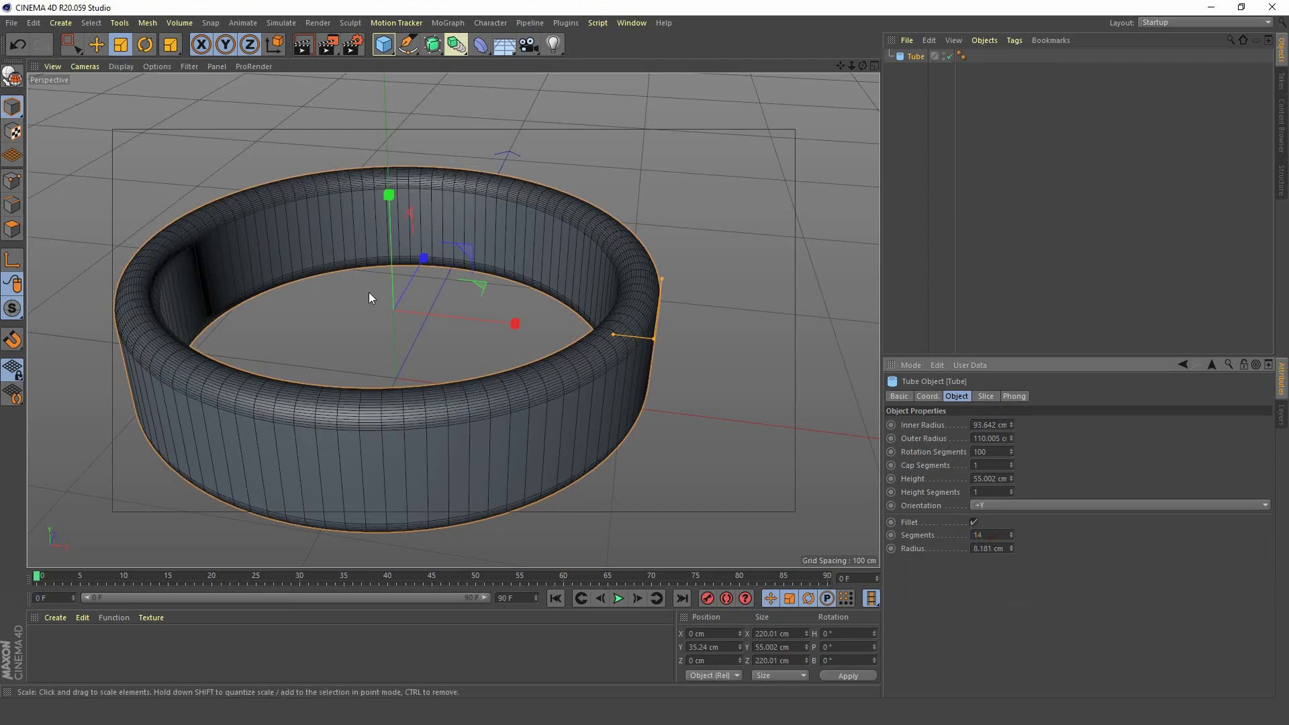
# Rename the tube object to Ring.
pyautogui.scroll(-10, 368, 298)
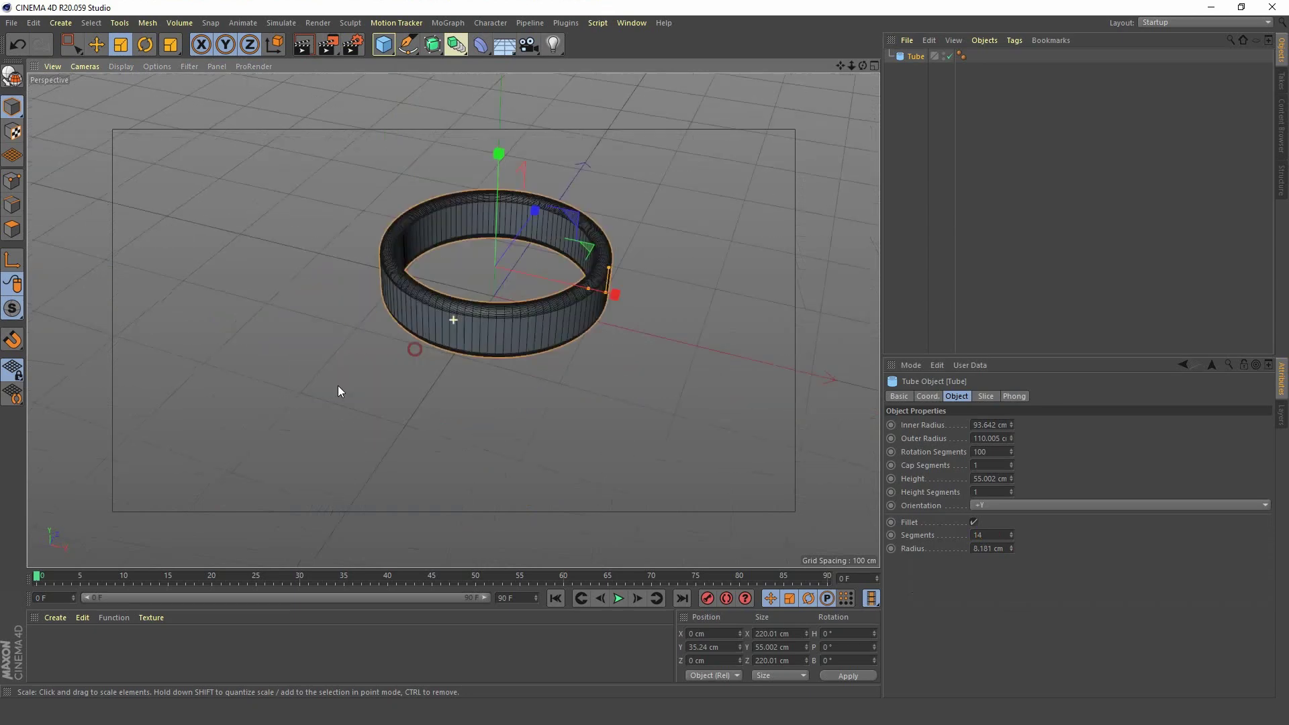
pyautogui.scroll(3, 481, 328)
pyautogui.scroll(-3, 361, 335)
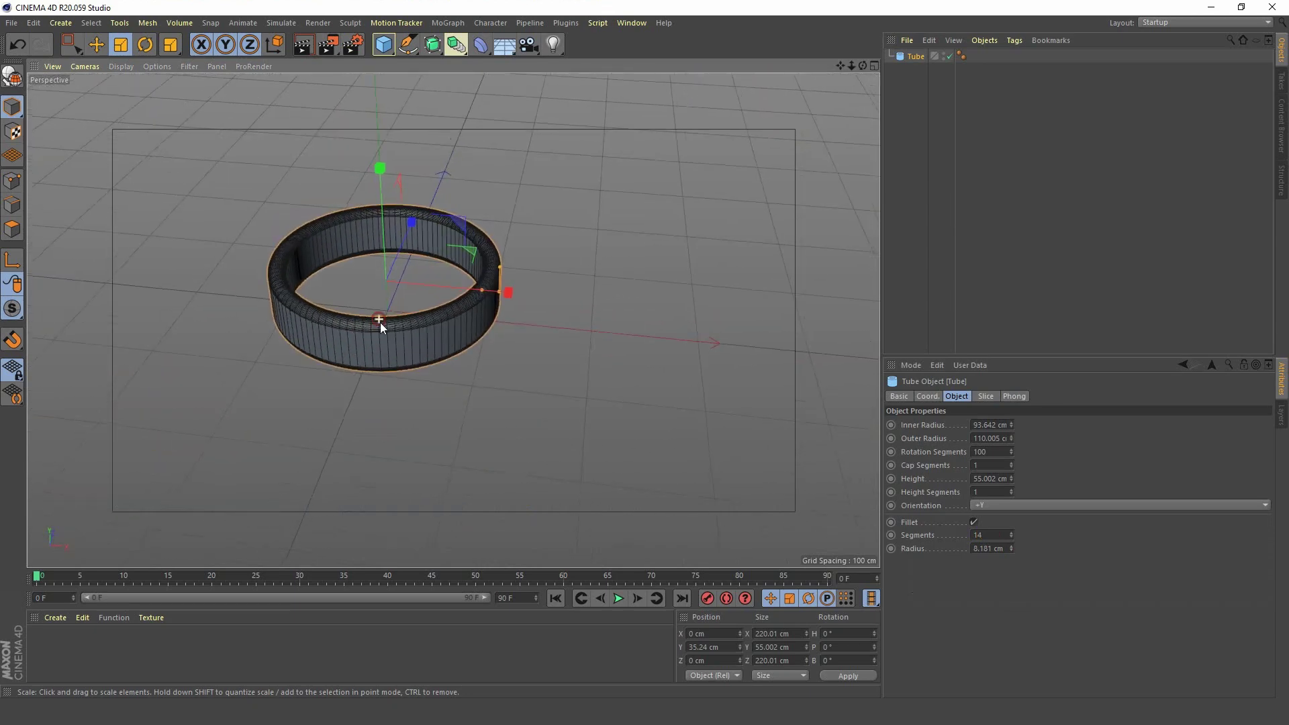
pyautogui.keyDown('alt'); pyautogui.moveTo(380, 327); pyautogui.dragTo(466, 427); pyautogui.keyUp('alt')
pyautogui.scroll(3, 438, 338)
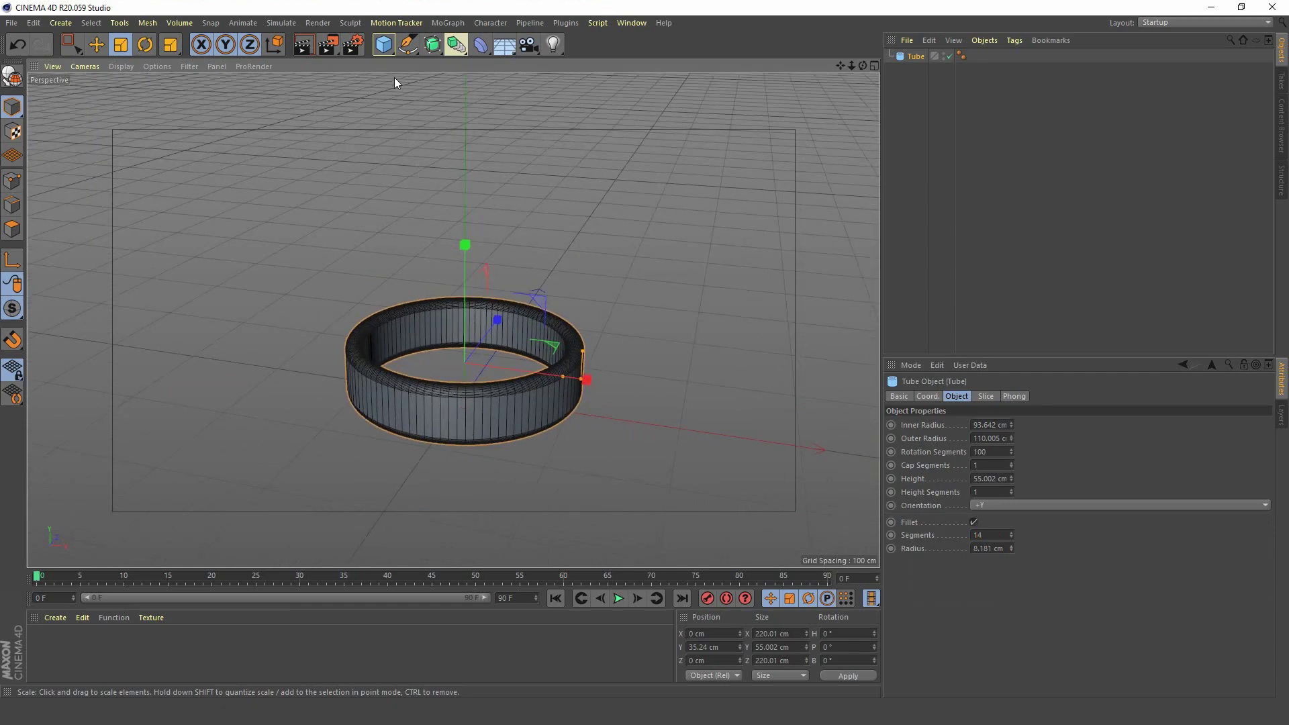
pyautogui.doubleClick(913, 56)
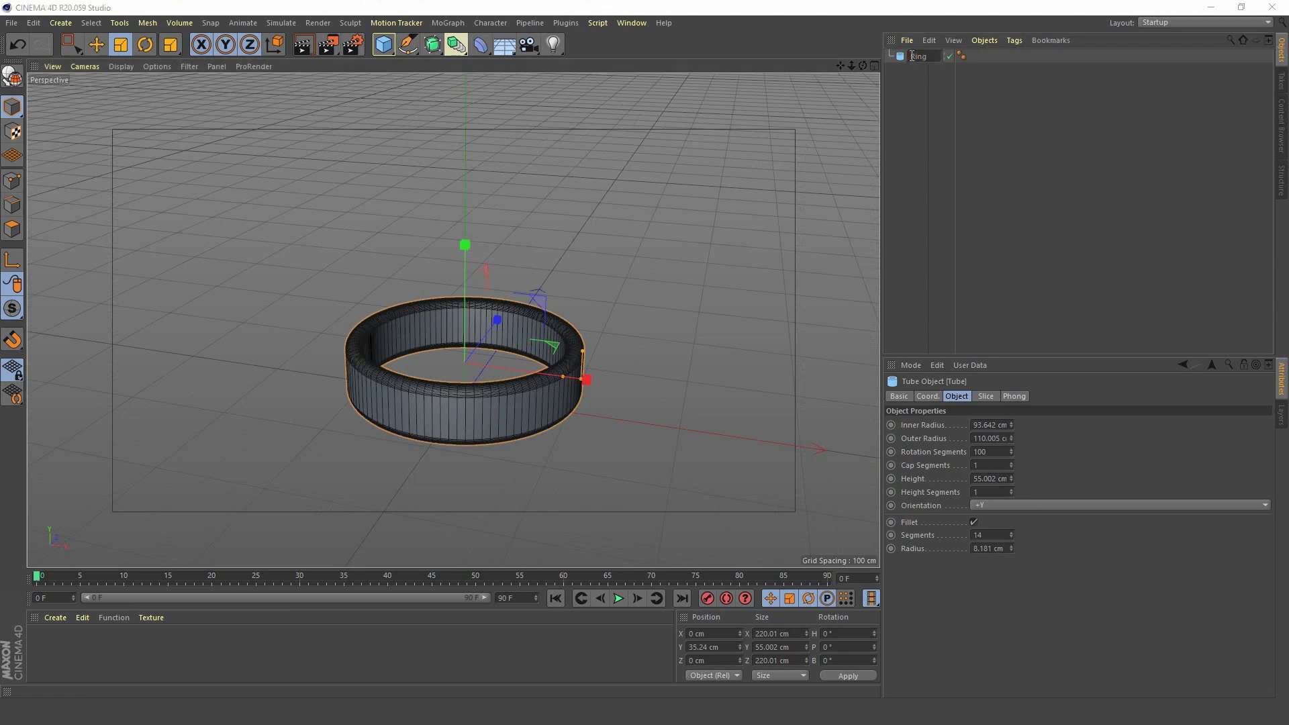
pyautogui.write('Ring')
pyautogui.press('Return')
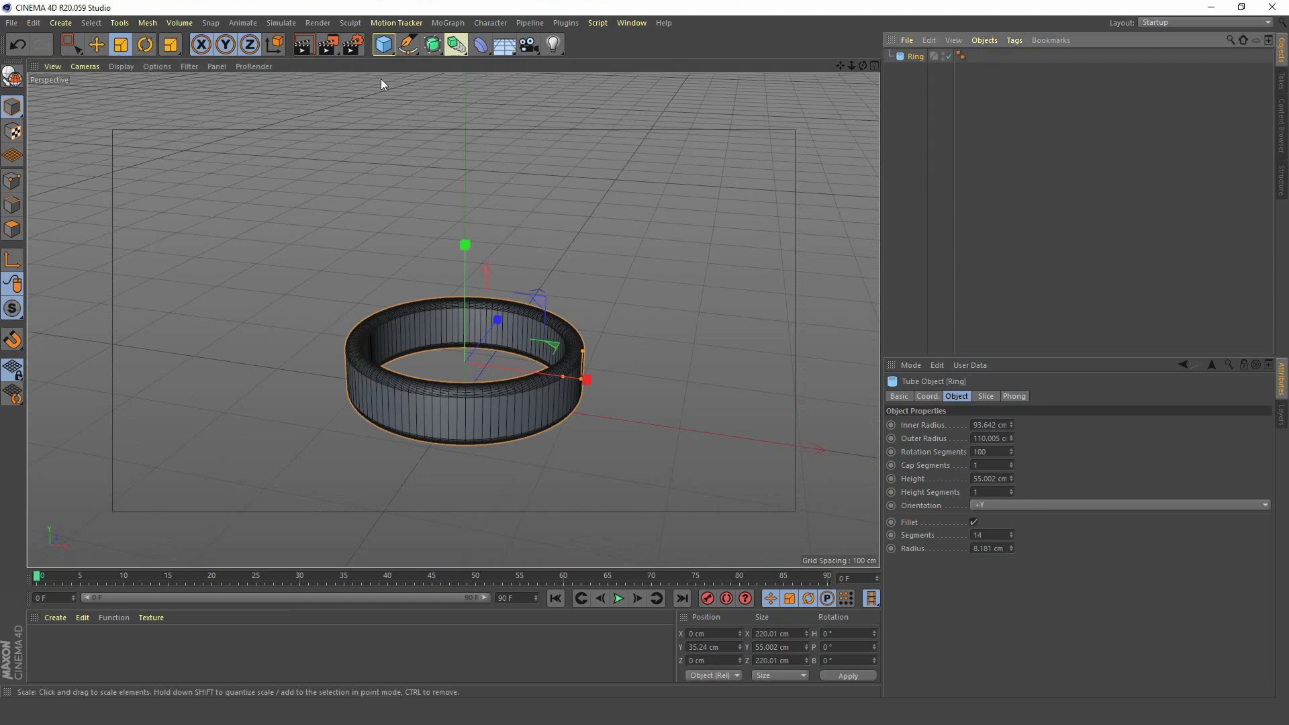
# Add a plane primitive beneath the ring.
pyautogui.click(383, 45)
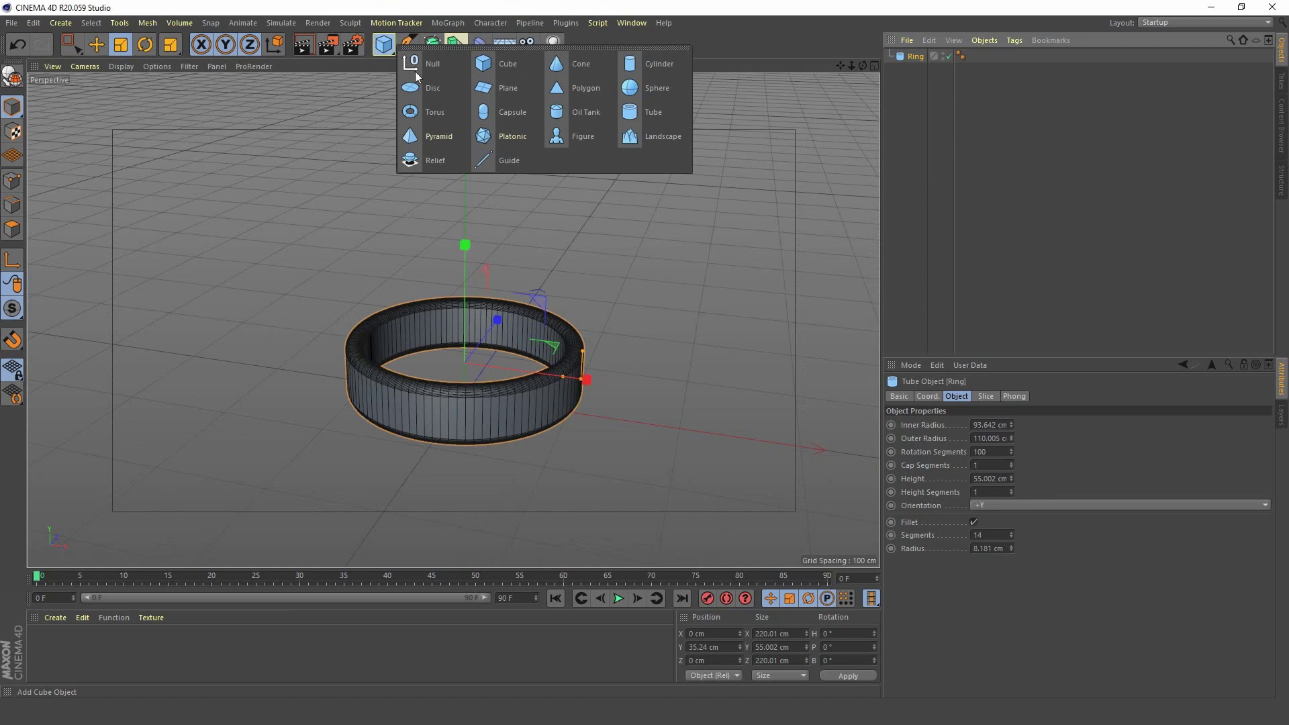
pyautogui.click(516, 90)
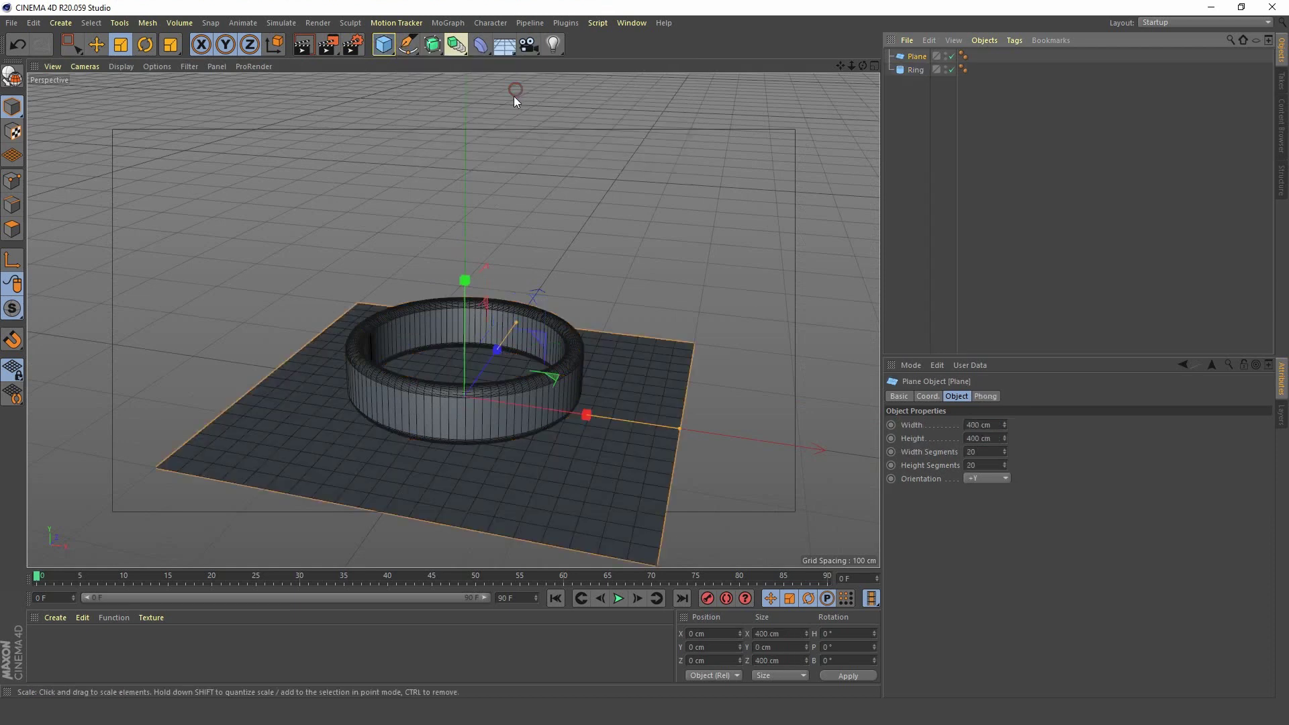
# Scale the plane up uniformly to about 611 cm per side.
pyautogui.click(118, 47)
pyautogui.moveTo(236, 305); pyautogui.dragTo(424, 136)
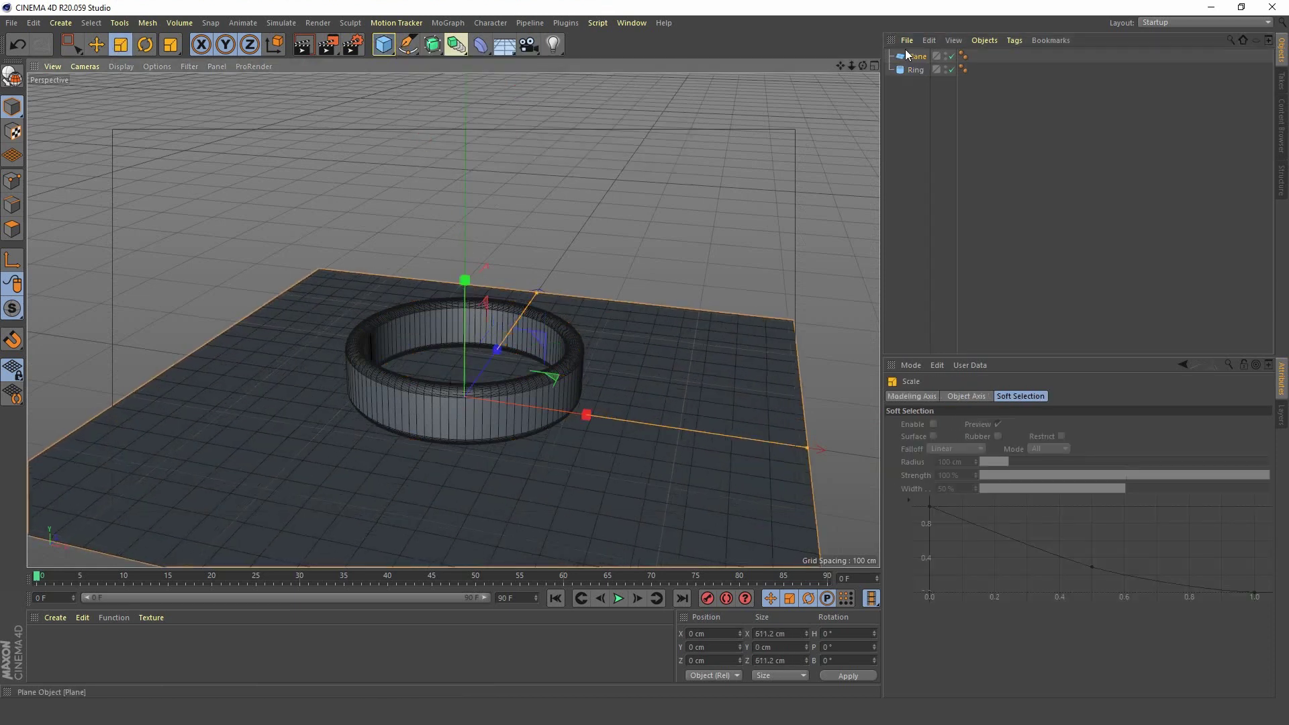
# Try to reduce the plane's width and height segments to 1 each.
pyautogui.click(907, 56)
pyautogui.click(989, 450)
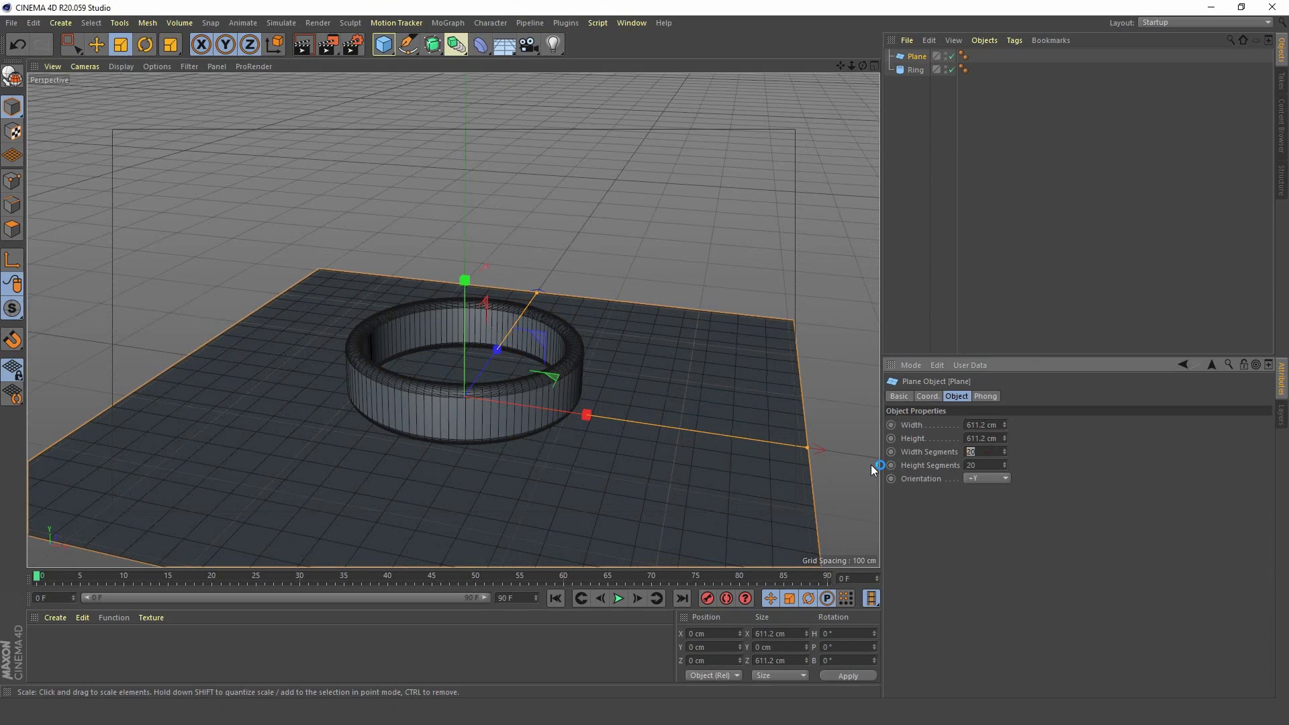
pyautogui.write('1')
pyautogui.press('Tab')
pyautogui.write('1')
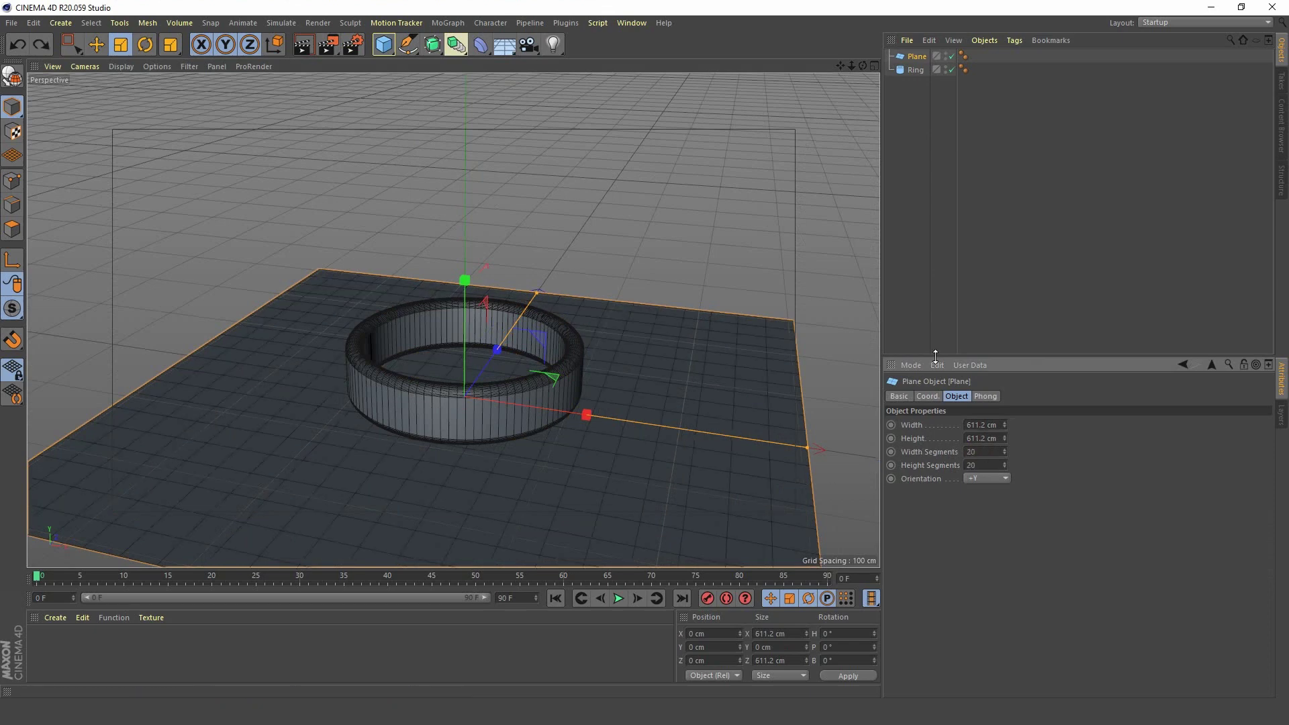
pyautogui.click(908, 220)
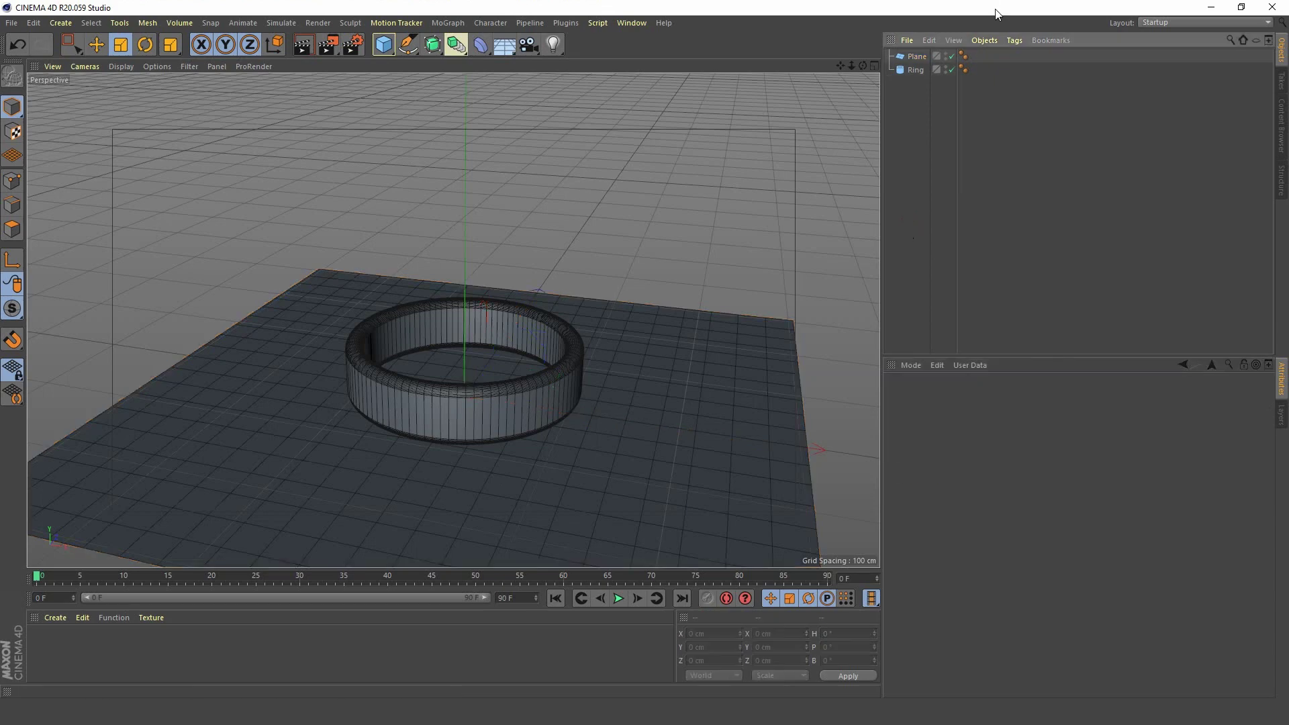
# Enlarge the plane uniformly to about 3690 cm per side so it forms a wide floor around the ring.
pyautogui.click(919, 57)
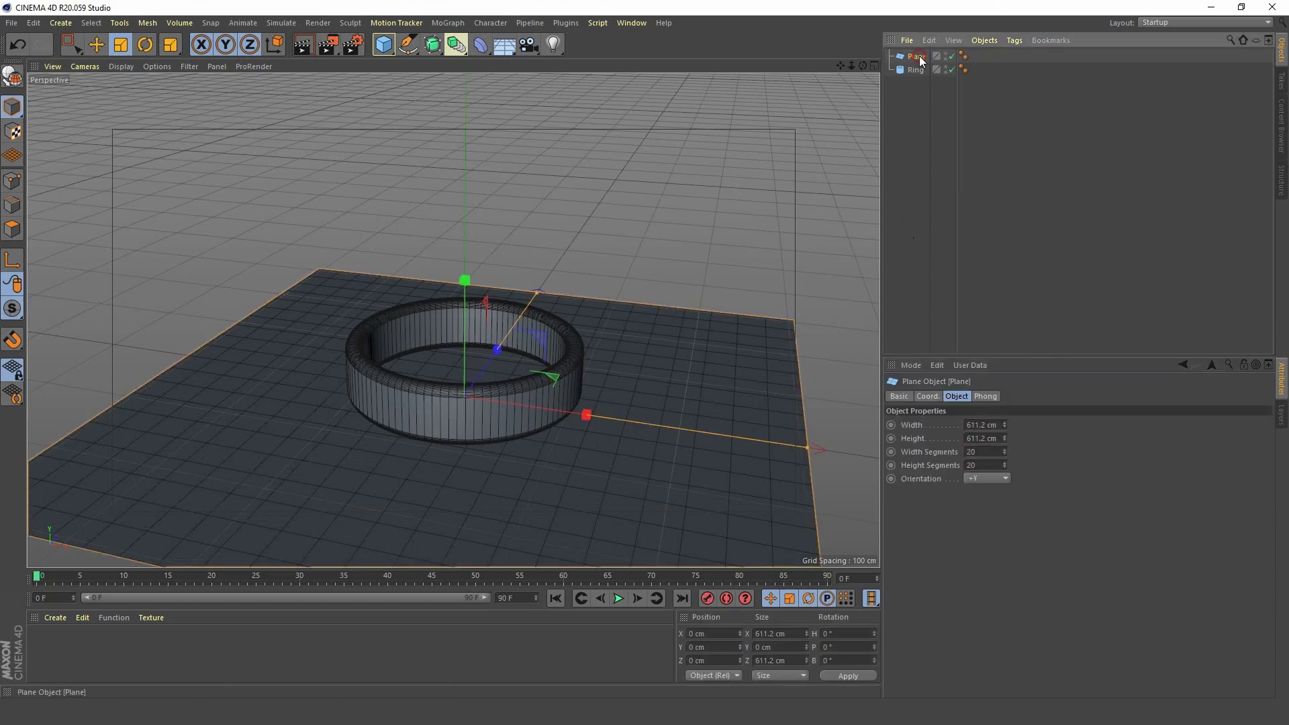
pyautogui.click(125, 45)
pyautogui.moveTo(464, 386); pyautogui.dragTo(461, 260)
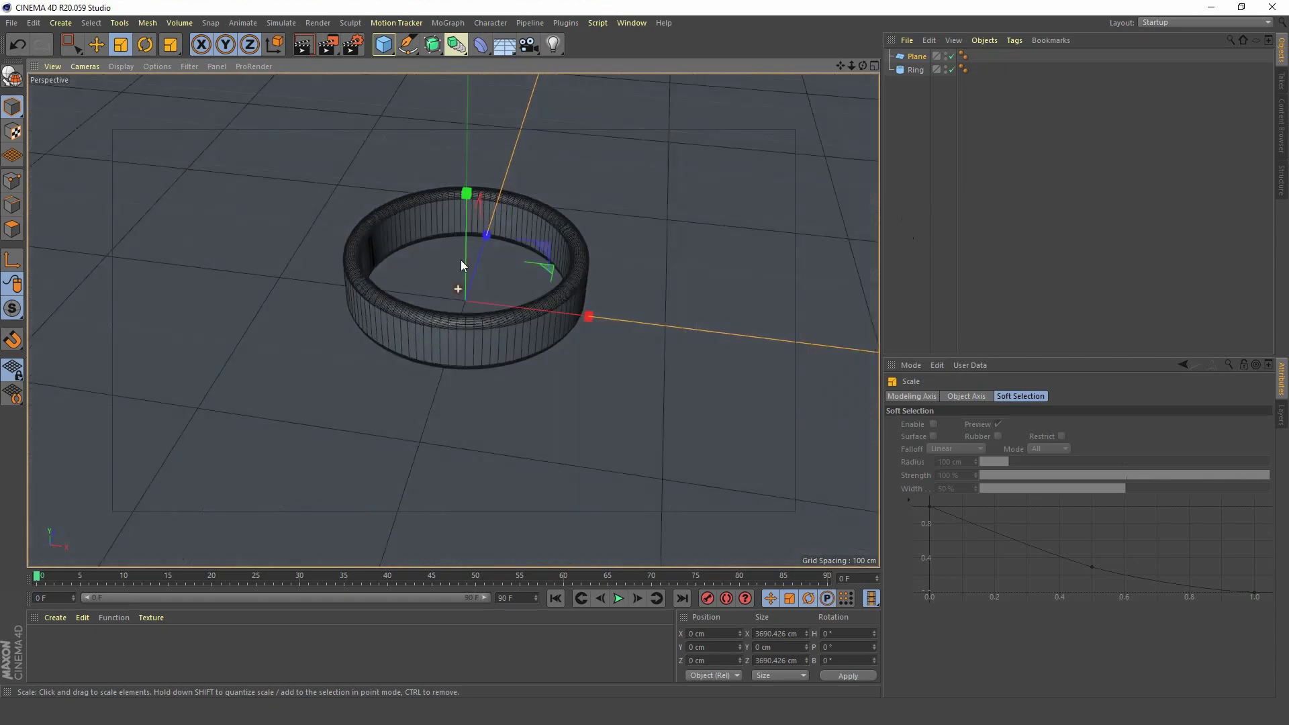
# Increase the ring's height to about 64.1 cm.
pyautogui.scroll(5, 461, 282)
pyautogui.keyDown('alt'); pyautogui.moveTo(437, 306); pyautogui.dragTo(429, 340); pyautogui.keyUp('alt')
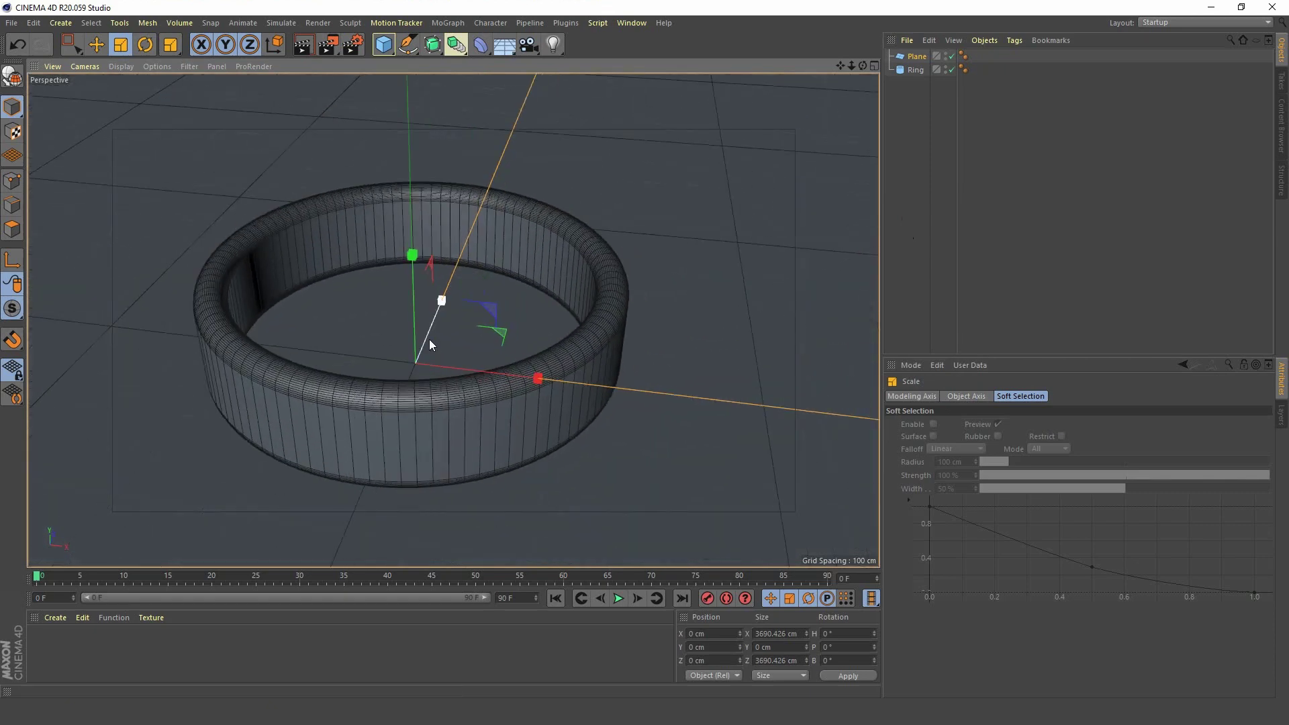
pyautogui.click(914, 70)
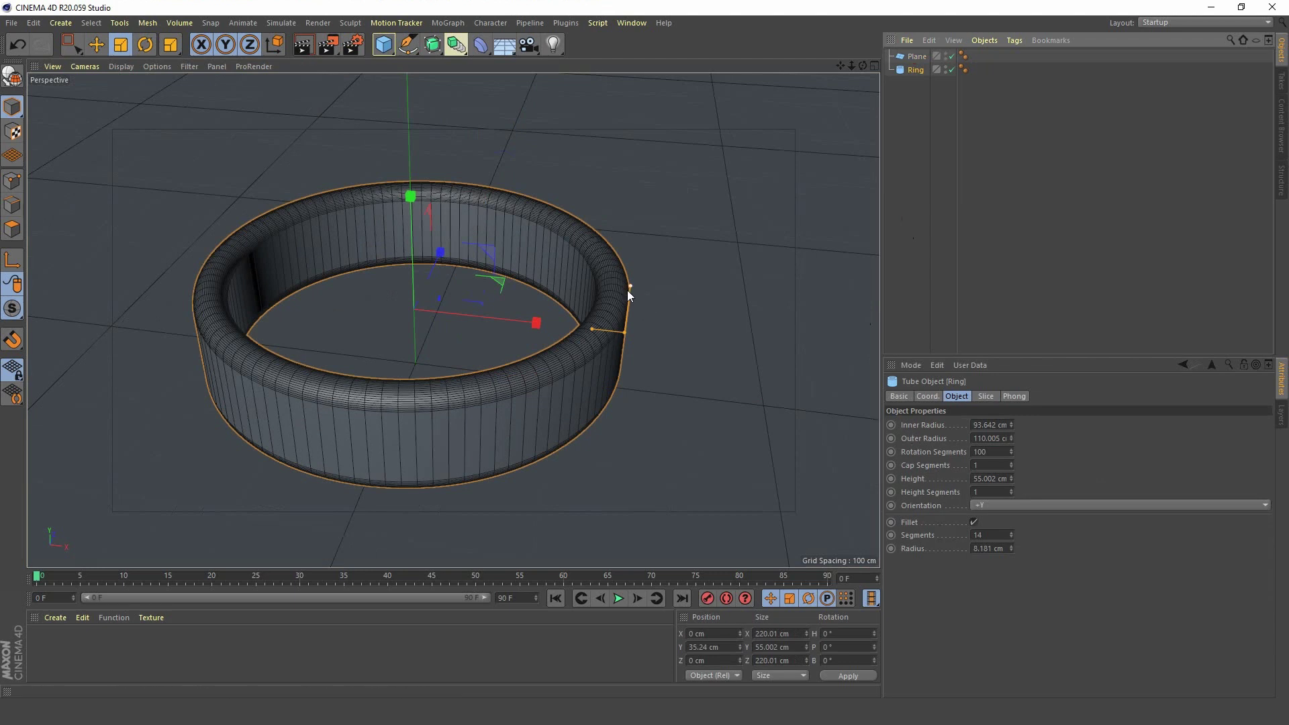
pyautogui.moveTo(629, 287); pyautogui.dragTo(629, 277)
# Lower the ring in the front view to a Y position of about 32.35 cm so it rests on the plane.
pyautogui.middleClick(480, 331)
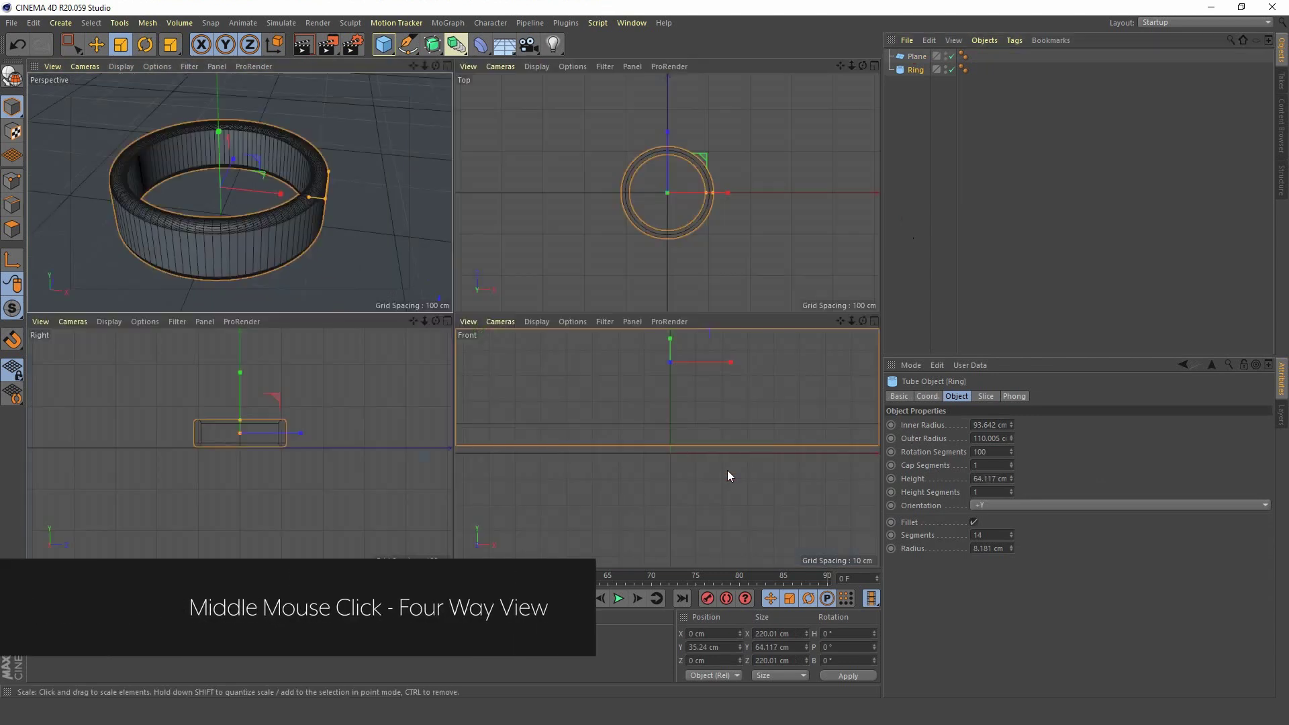
pyautogui.middleClick(711, 445)
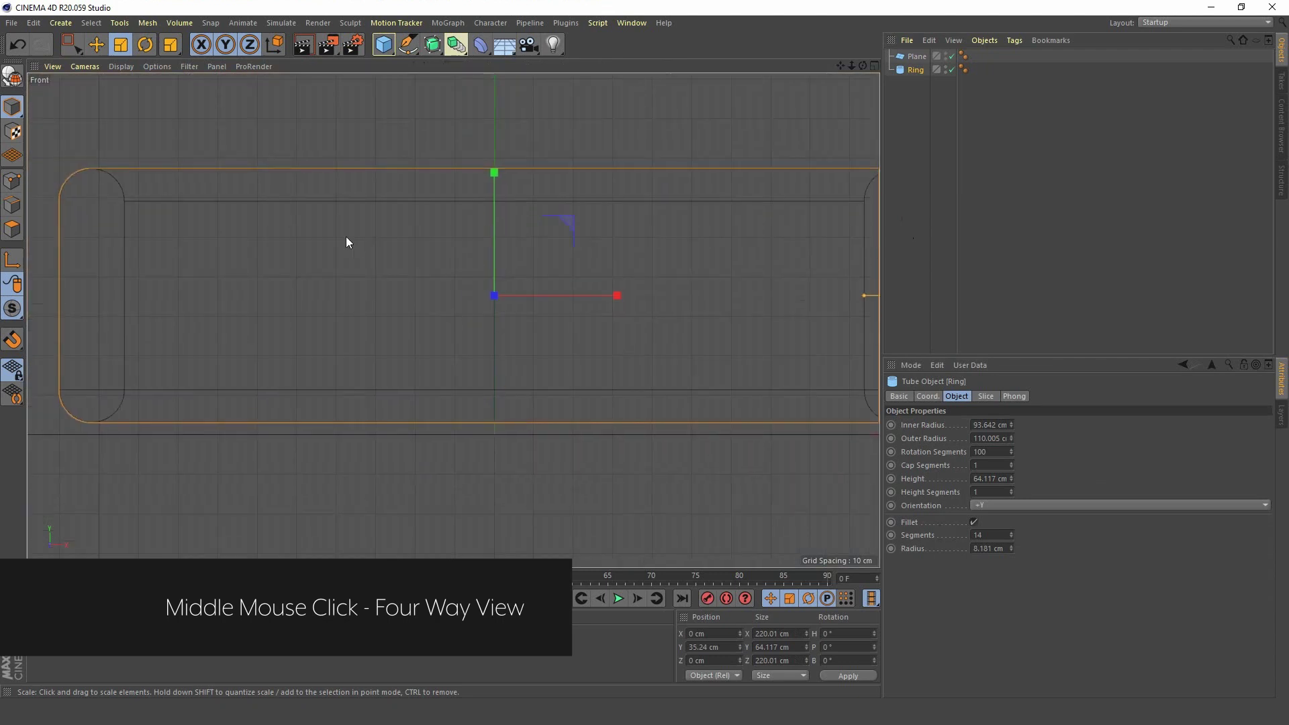
pyautogui.click(96, 45)
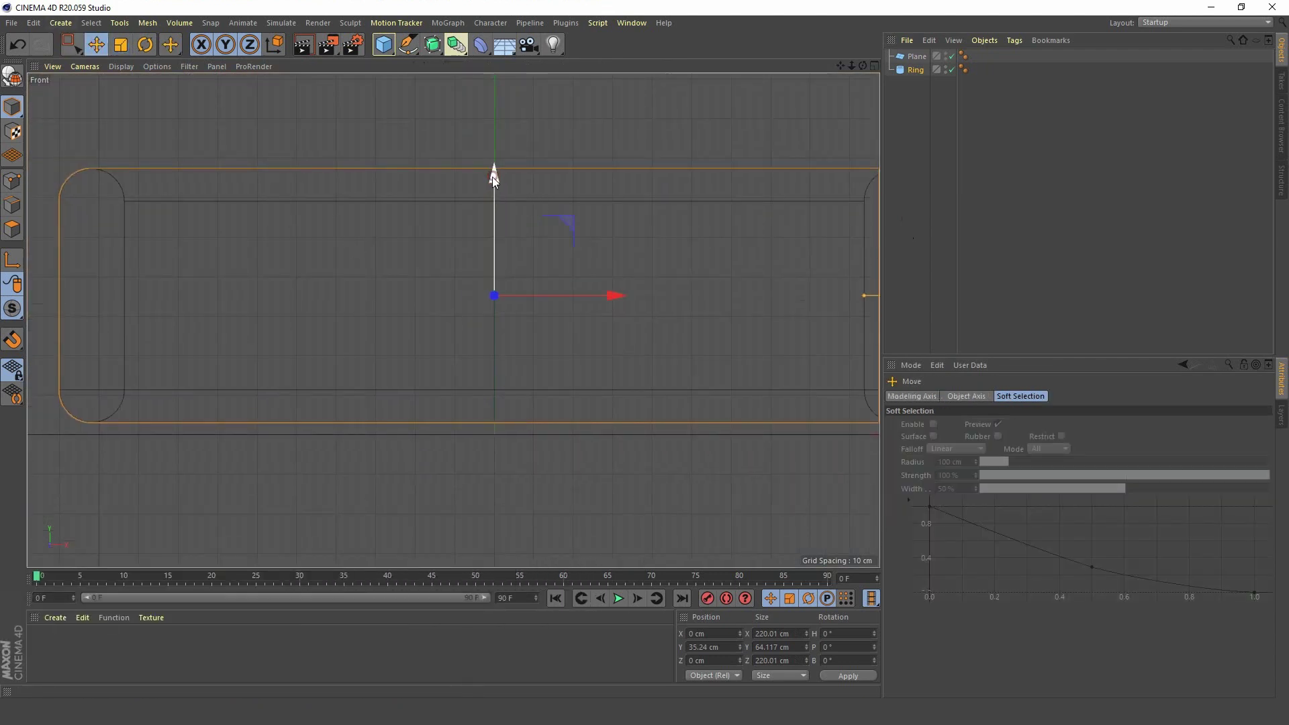
pyautogui.moveTo(493, 176); pyautogui.dragTo(484, 187)
pyautogui.middleClick(484, 187)
pyautogui.middleClick(333, 276)
pyautogui.keyDown('alt'); pyautogui.moveTo(440, 300); pyautogui.dragTo(412, 421, button='right'); pyautogui.keyUp('alt')
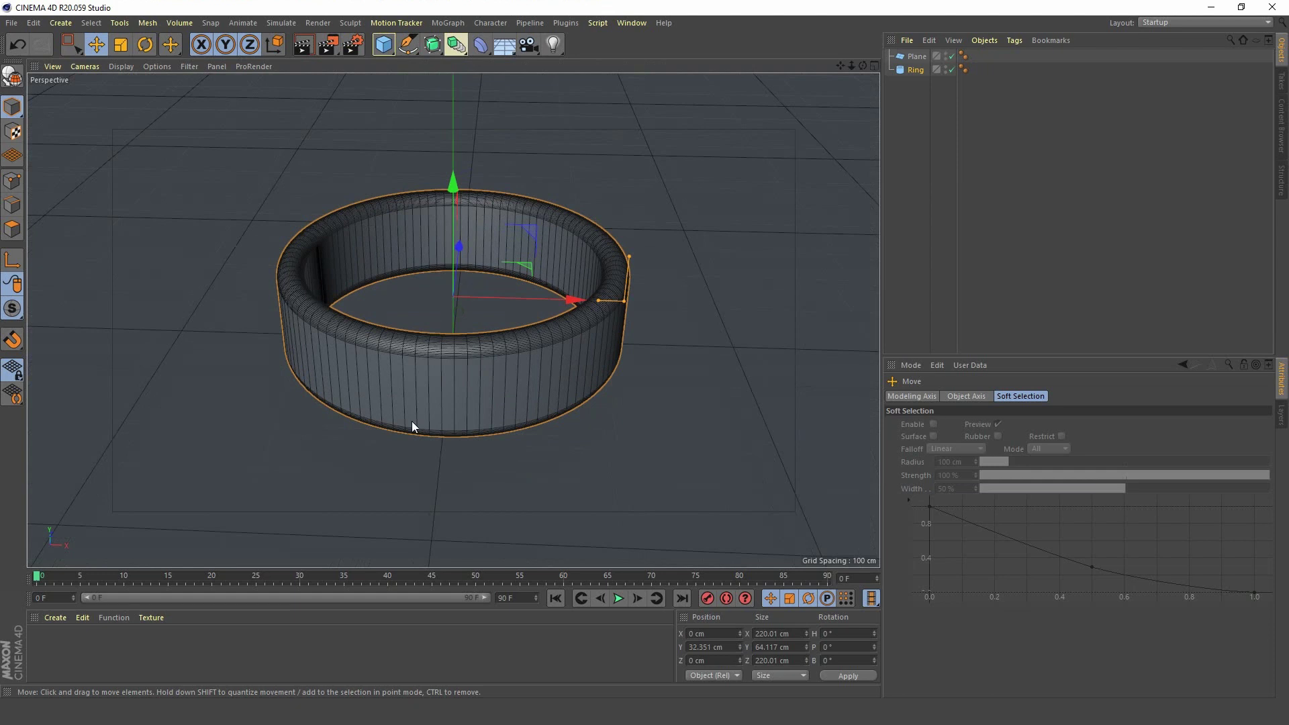
# Create a new material and name it Floor.
pyautogui.doubleClick(80, 648)
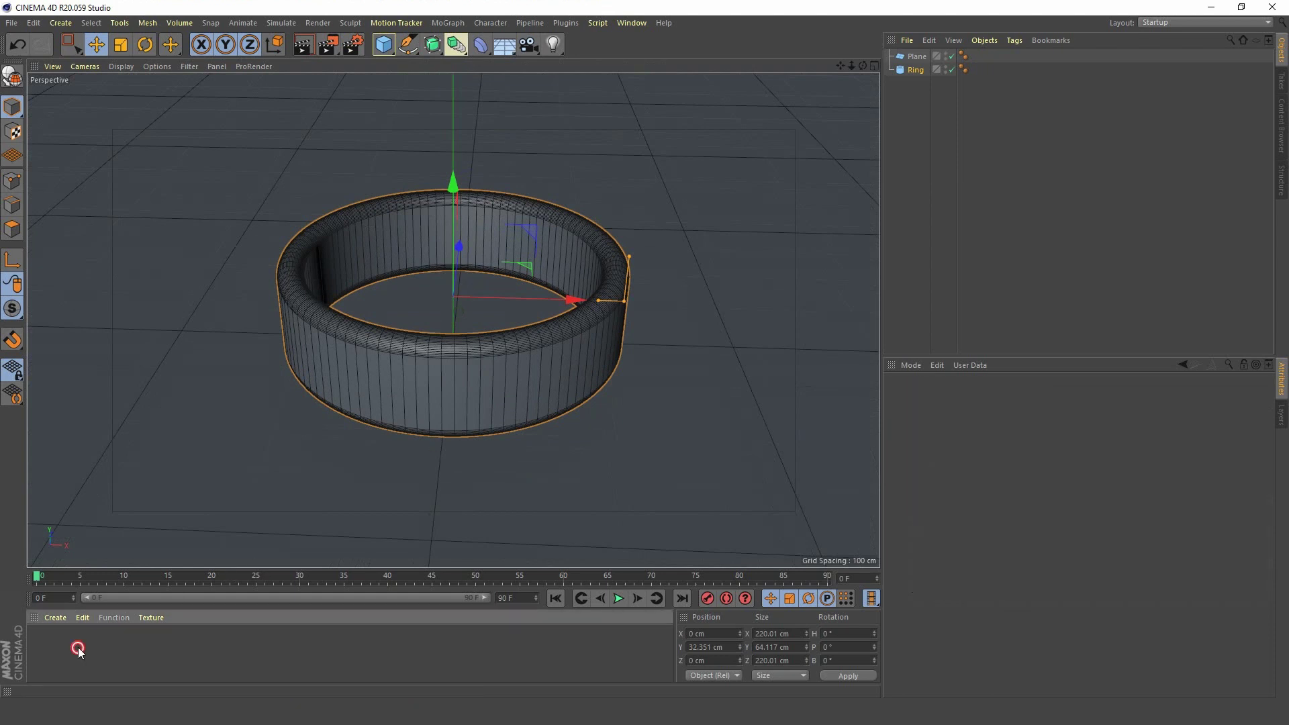
pyautogui.doubleClick(44, 663)
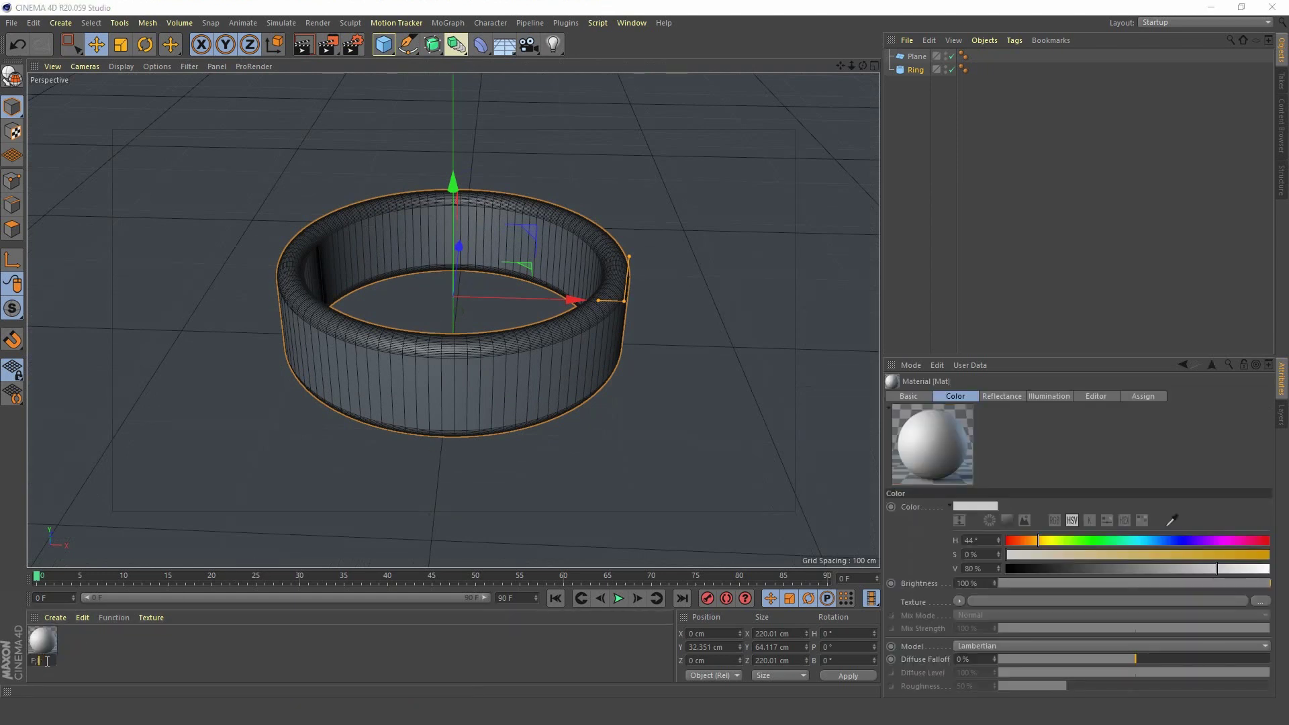
pyautogui.write('Floor')
pyautogui.press('Return')
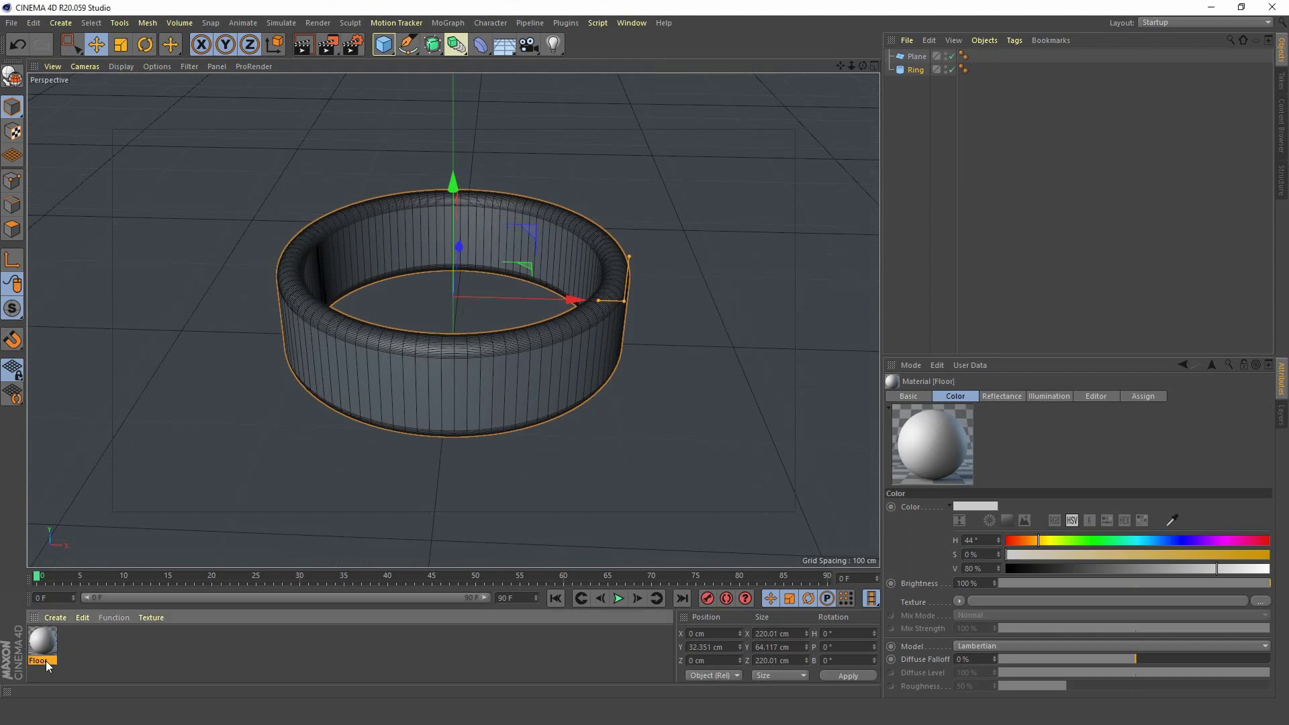
# Create a second material and name it Ring.
pyautogui.doubleClick(90, 655)
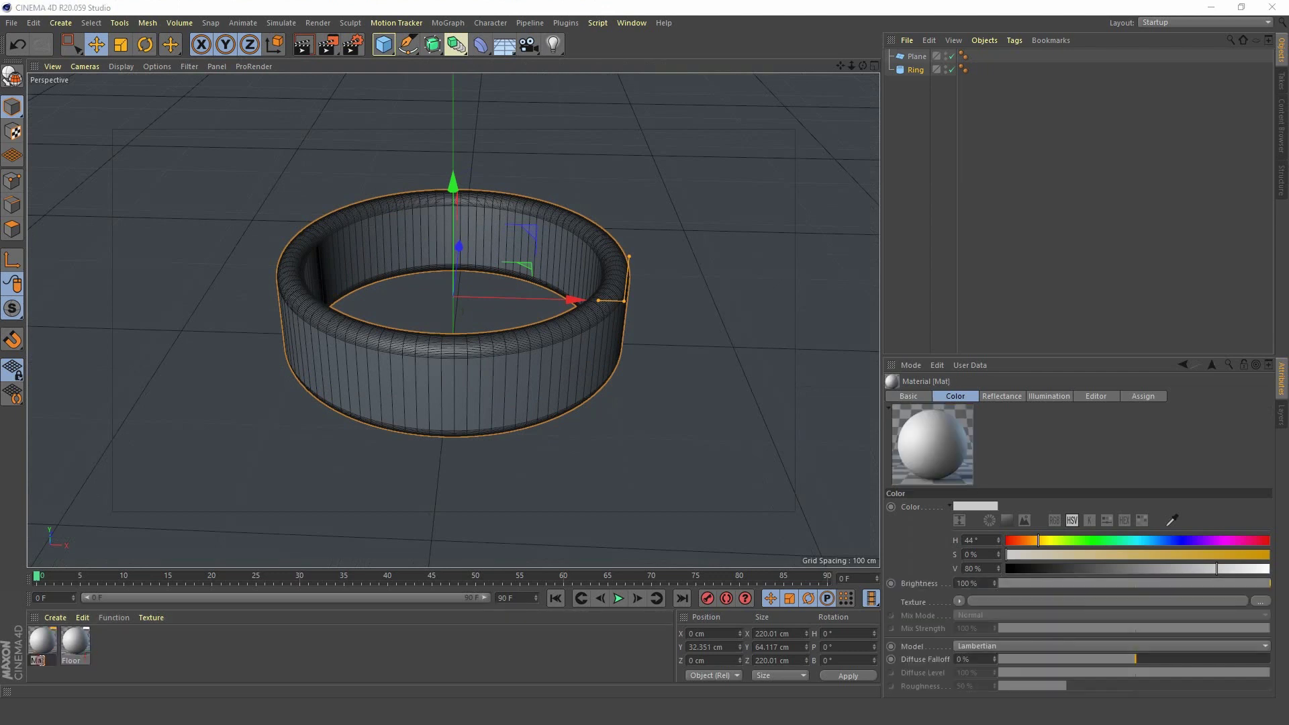
pyautogui.doubleClick(41, 660)
pyautogui.write('Rin')
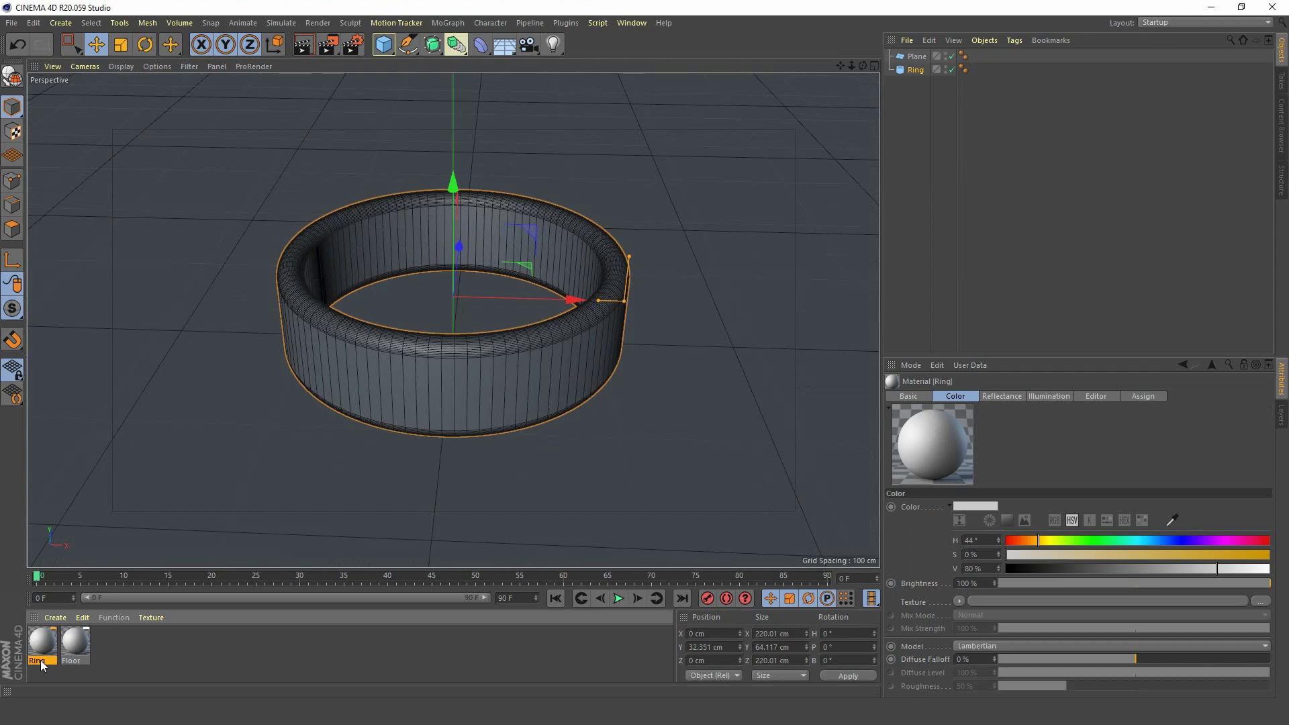
pyautogui.write('g')
pyautogui.press('Return')
# Assign the Ring material to the ring and the Floor material to the plane.
pyautogui.moveTo(40, 655); pyautogui.dragTo(863, 153)
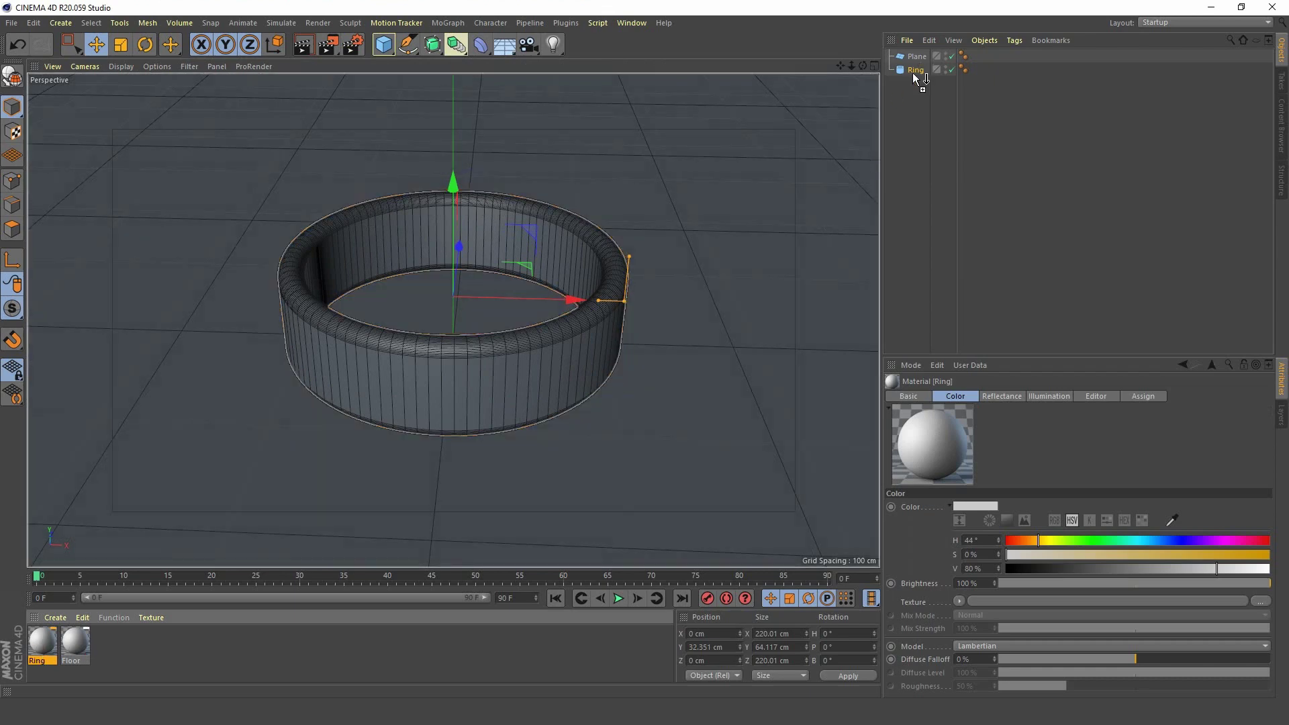
pyautogui.moveTo(913, 72); pyautogui.dragTo(916, 56)
pyautogui.click(76, 642)
# Rename the plane object to Floor.
pyautogui.doubleClick(919, 56)
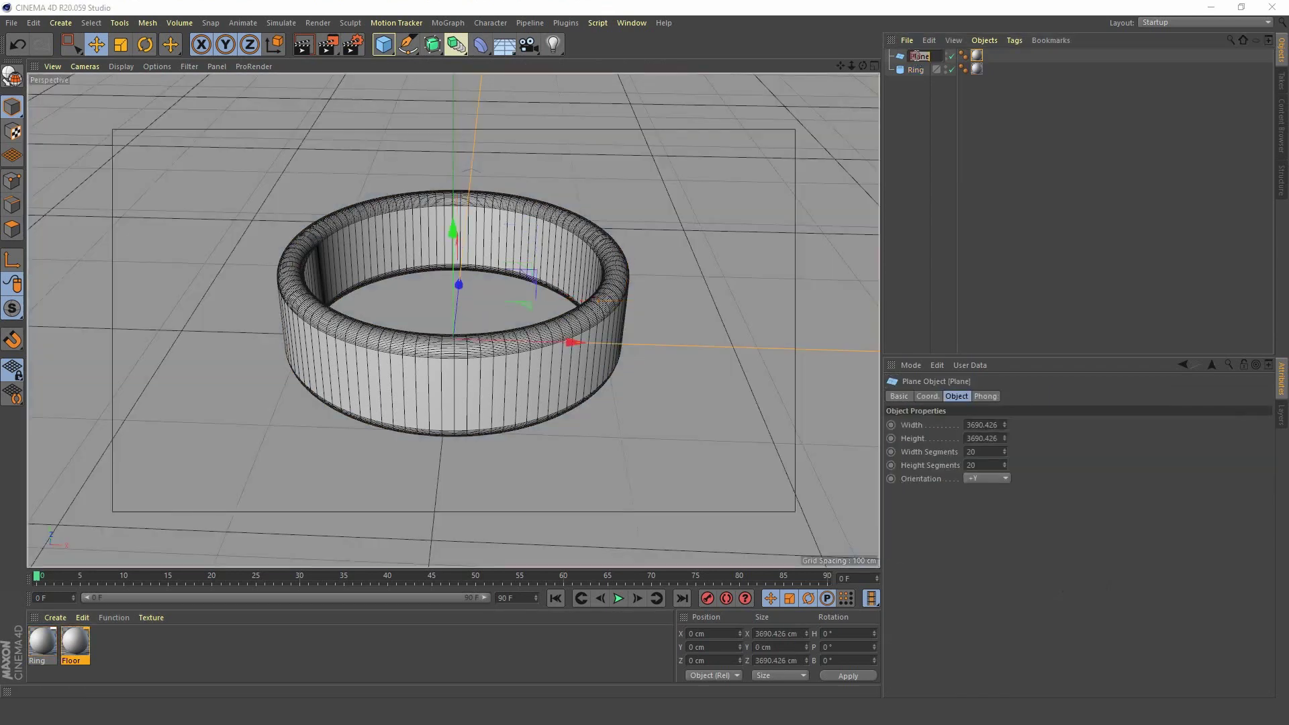
pyautogui.press('Return')
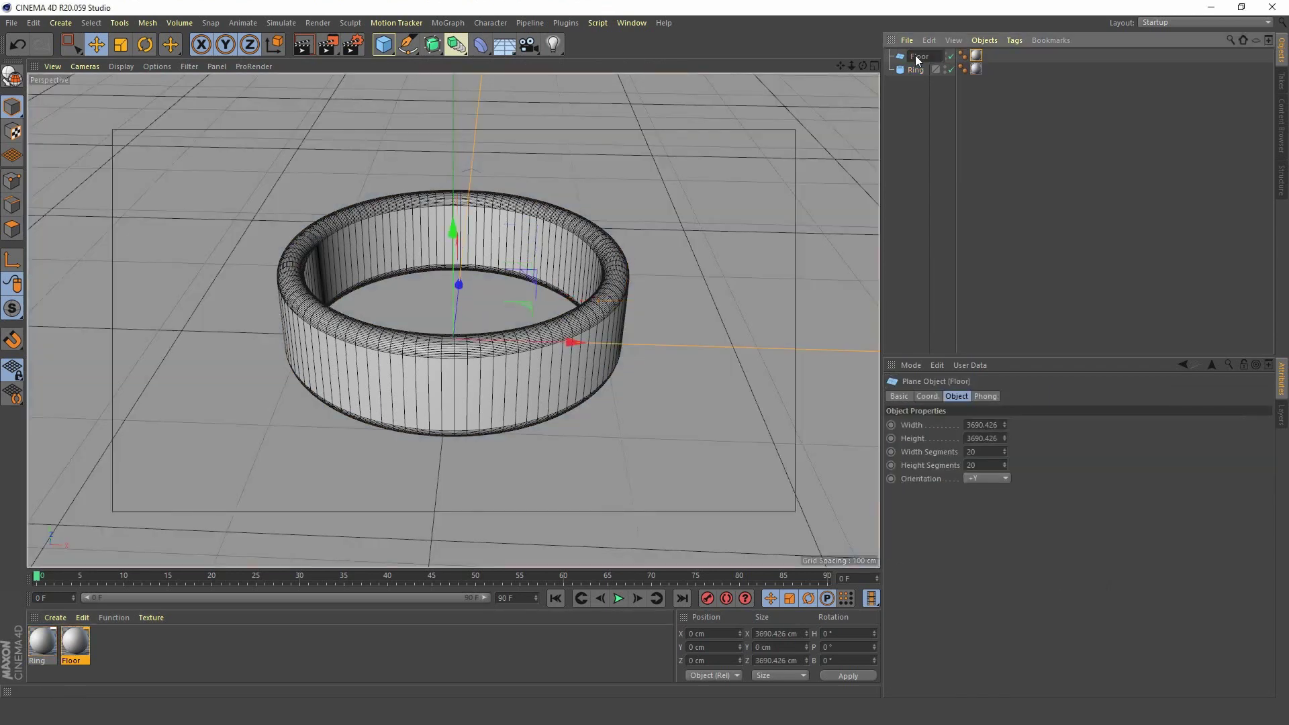
# Darken the Floor material's color to a value (V) of 16%.
pyautogui.doubleClick(74, 642)
pyautogui.moveTo(503, 94); pyautogui.dragTo(995, 44)
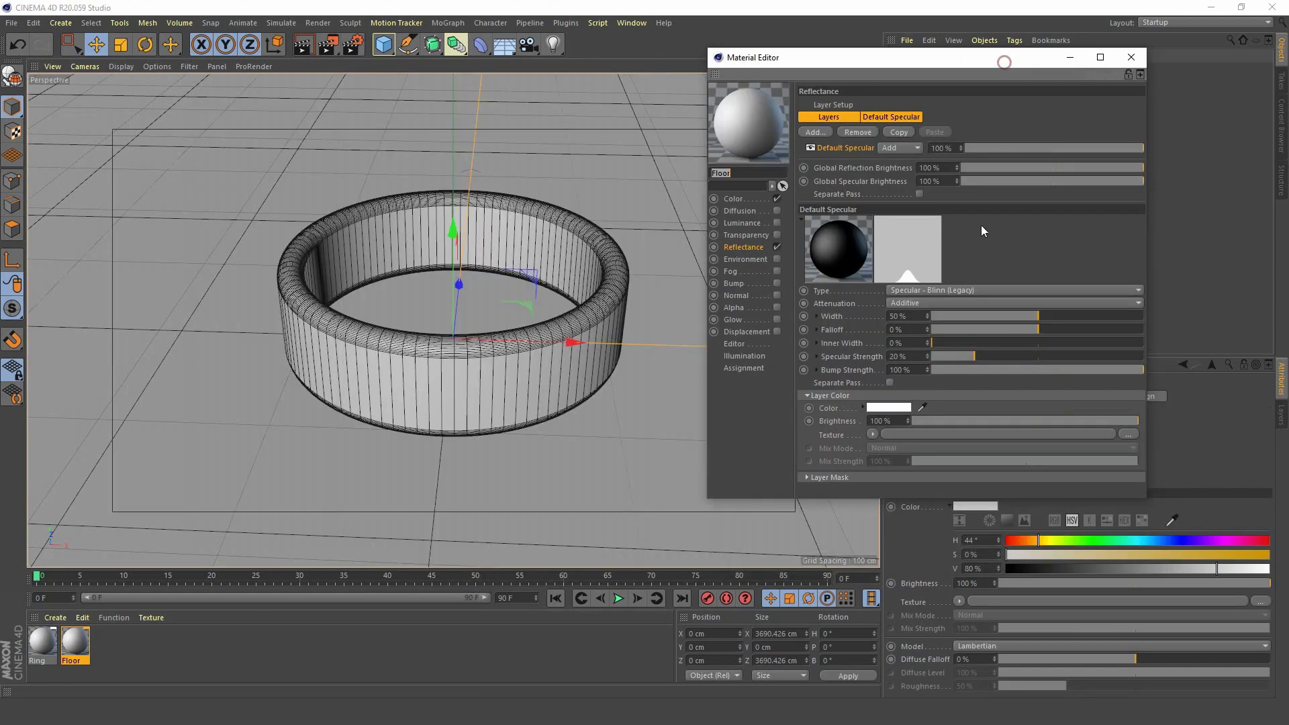
pyautogui.click(732, 200)
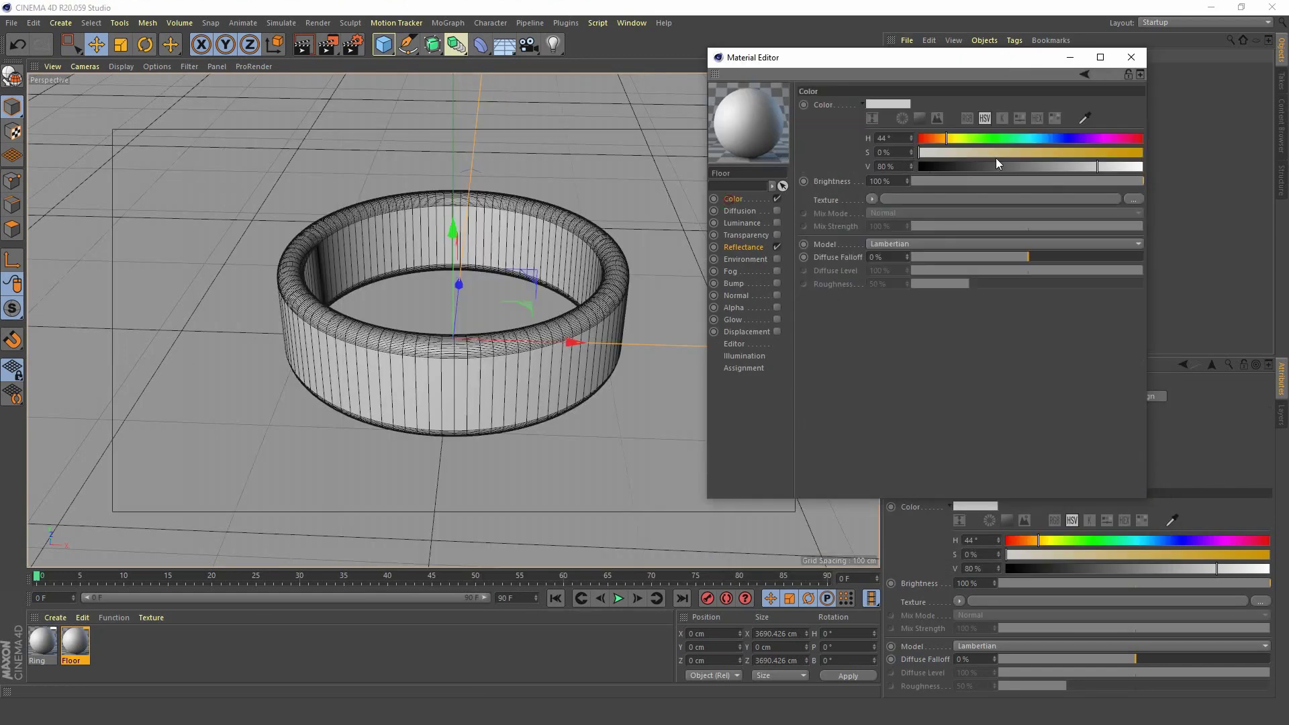
pyautogui.moveTo(999, 168); pyautogui.dragTo(957, 176)
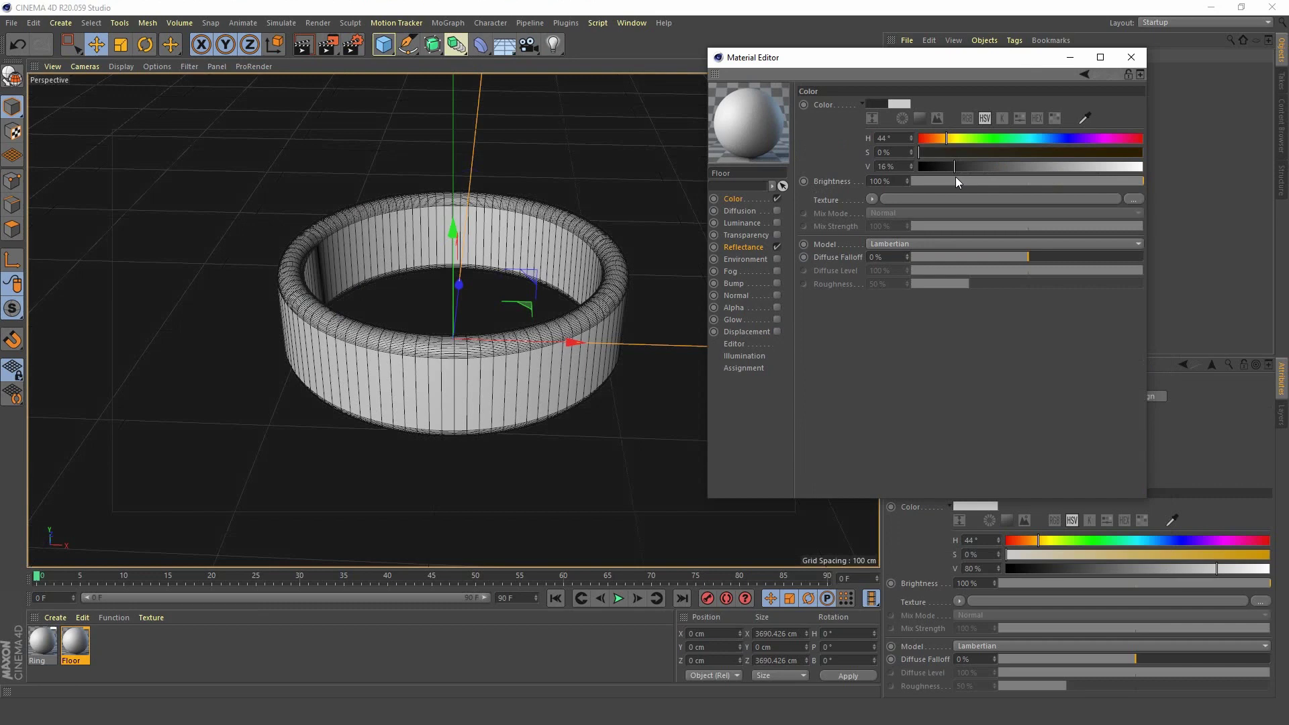
pyautogui.click(1132, 59)
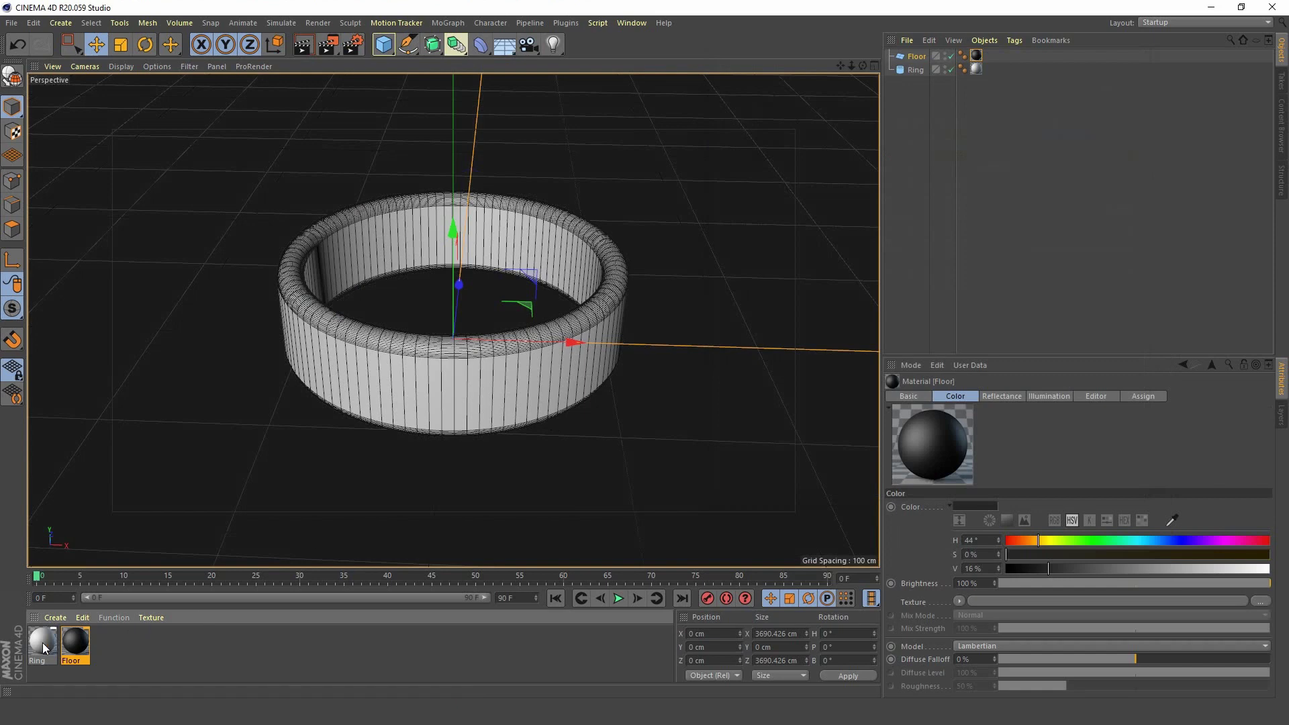
# Turn on the Interactive Render Region and enlarge it to cover the whole perspective view.
pyautogui.click(908, 191)
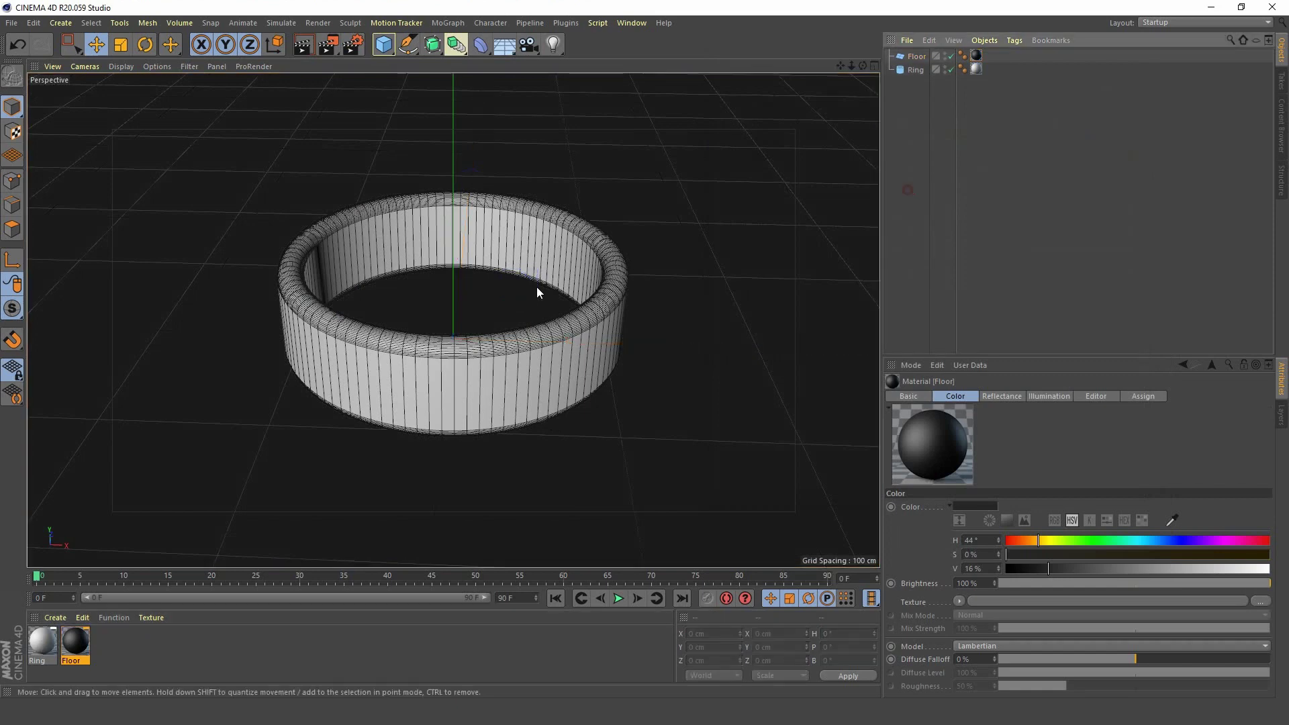
pyautogui.keyDown('alt'); pyautogui.moveTo(537, 288); pyautogui.dragTo(430, 295); pyautogui.keyUp('alt')
pyautogui.click(319, 25)
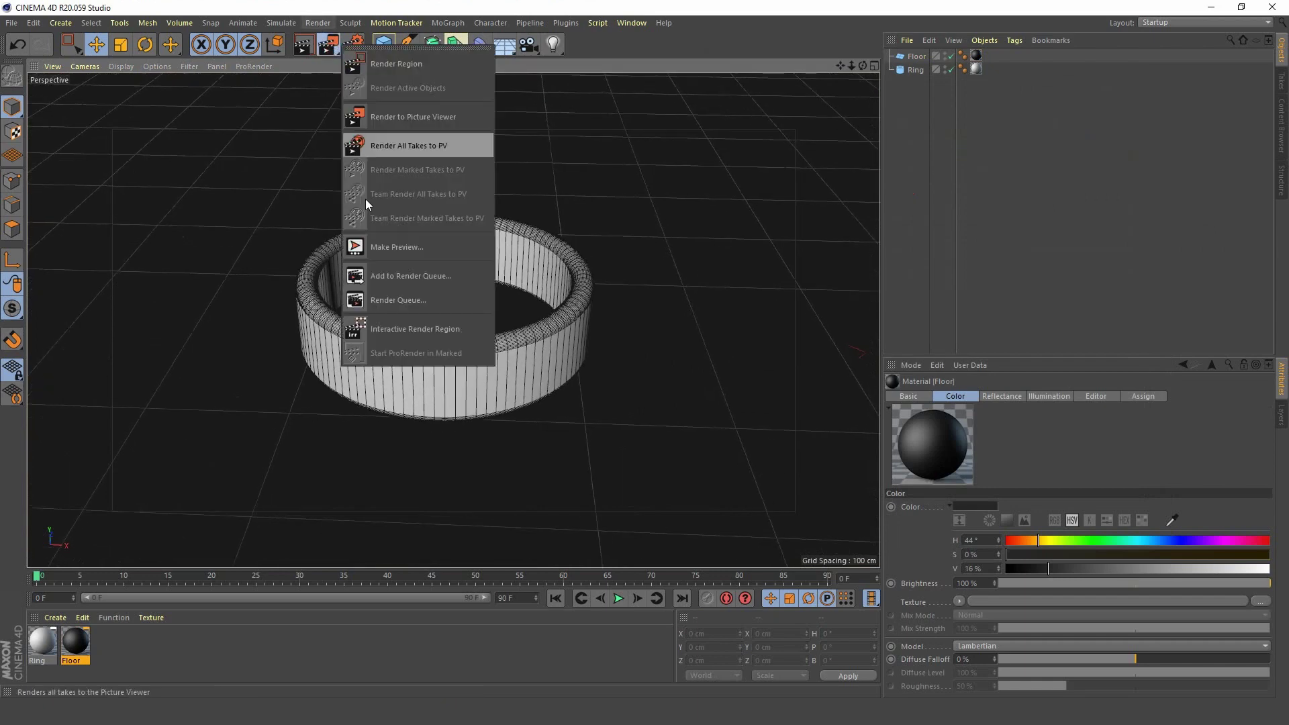
pyautogui.click(446, 332)
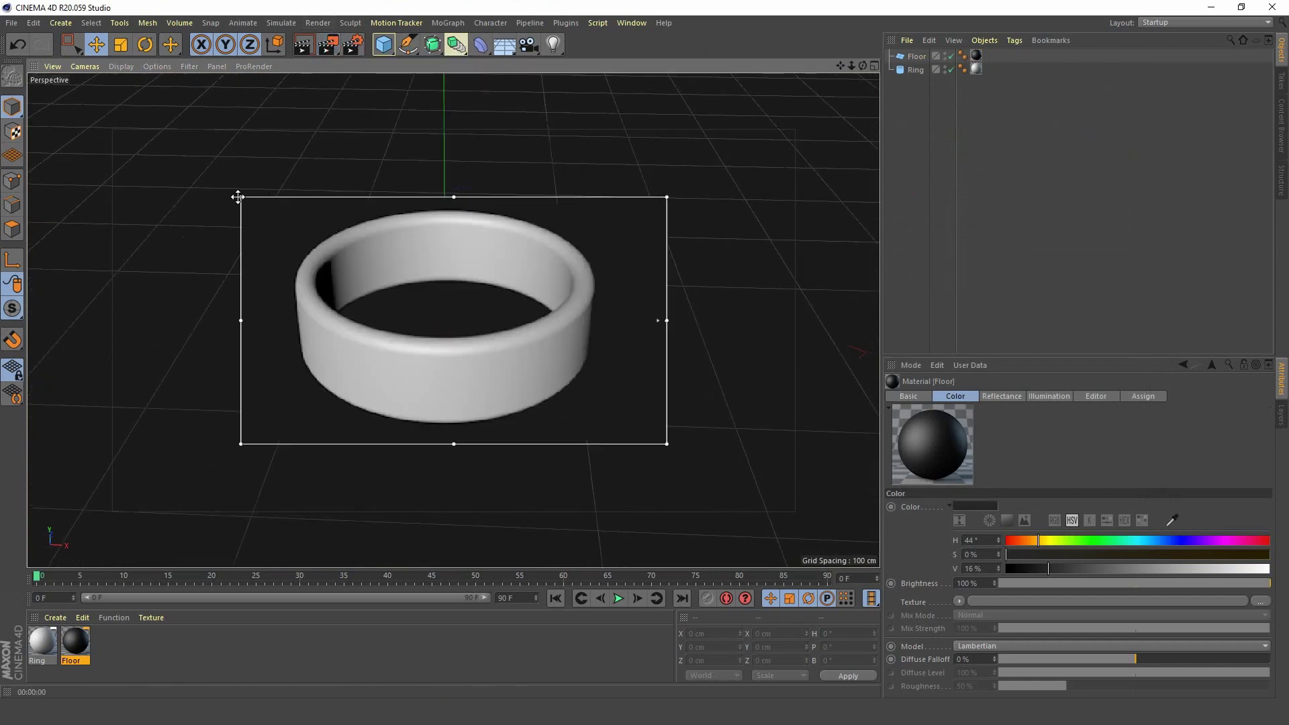
pyautogui.moveTo(238, 197); pyautogui.dragTo(29, 73)
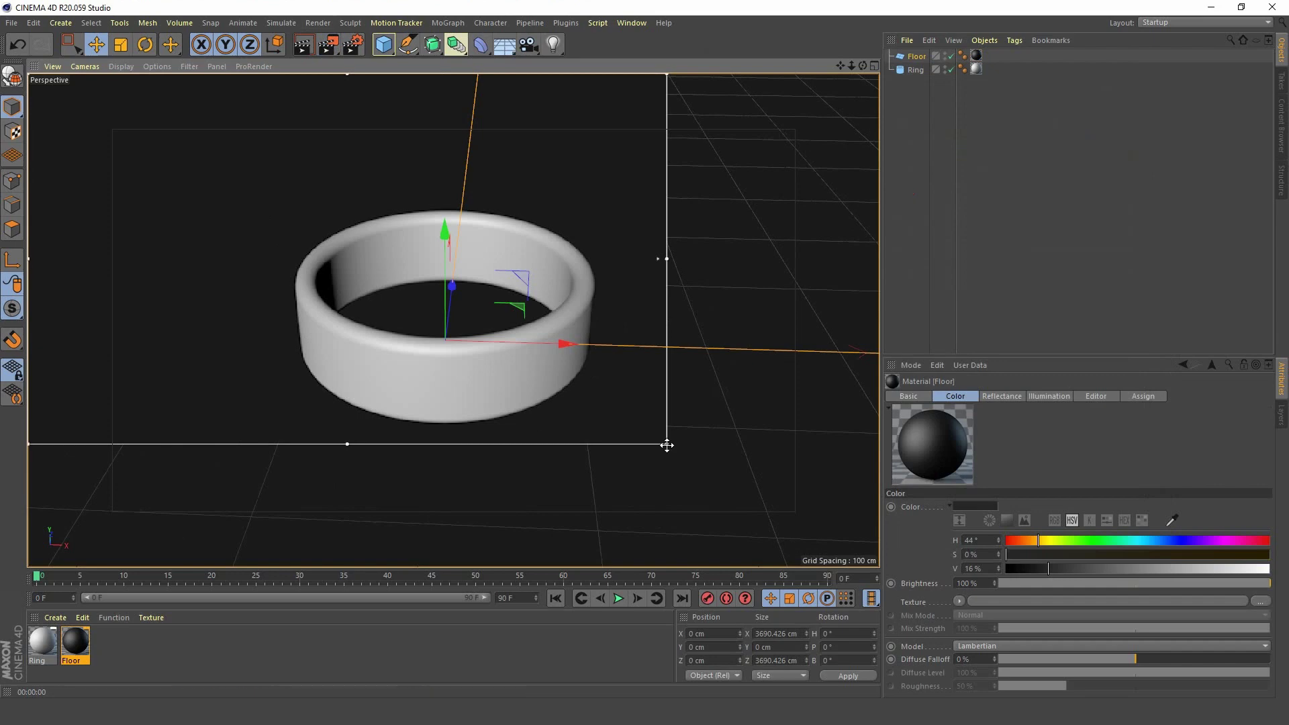
pyautogui.moveTo(666, 444); pyautogui.dragTo(923, 614)
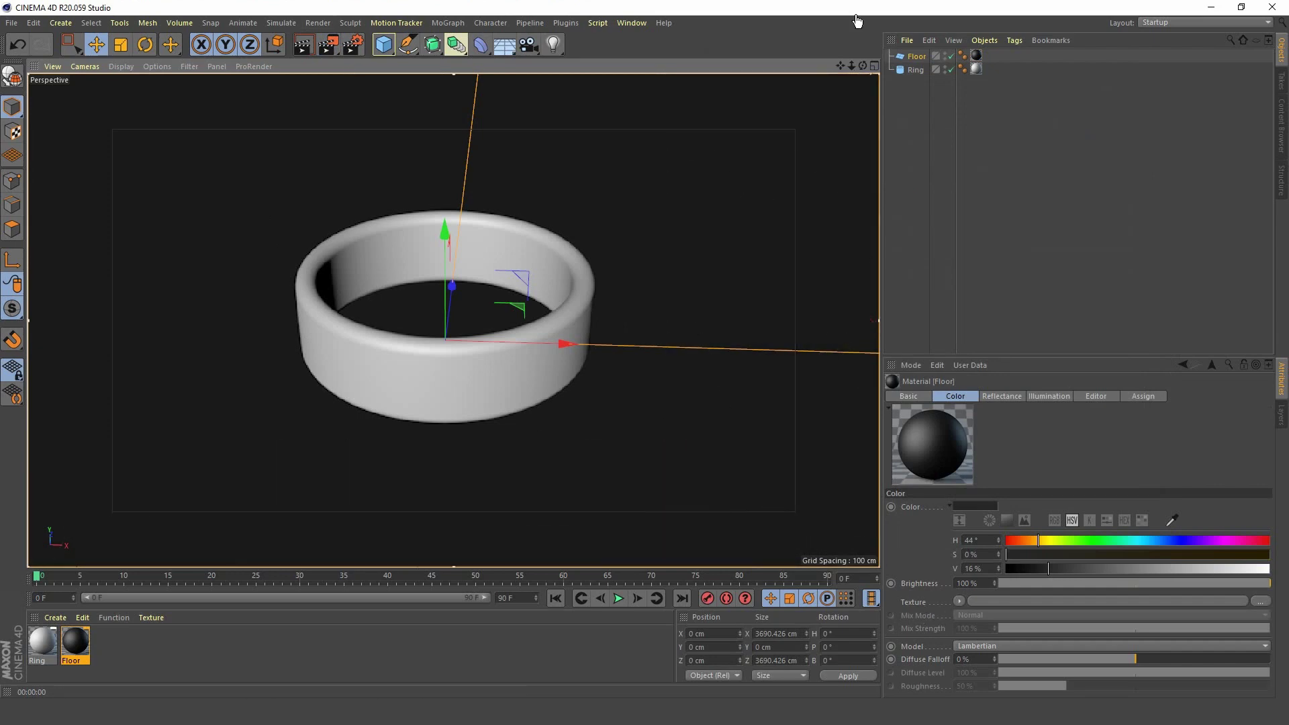
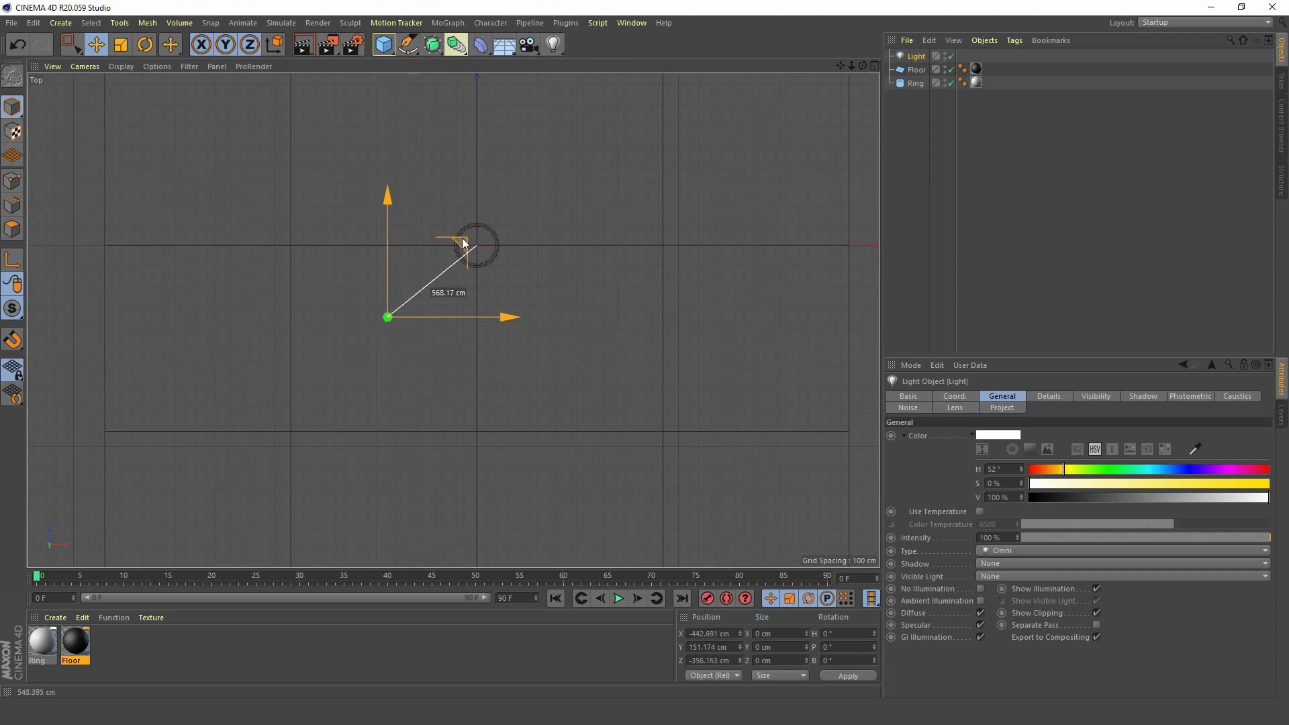
# Duplicate the light twice, placing copies at about X 606, Z -349 cm and at X 0, Z 496 cm behind the ring.
pyautogui.keyDown('ctrl'); pyautogui.moveTo(509, 312); pyautogui.dragTo(717, 317); pyautogui.keyUp('ctrl')
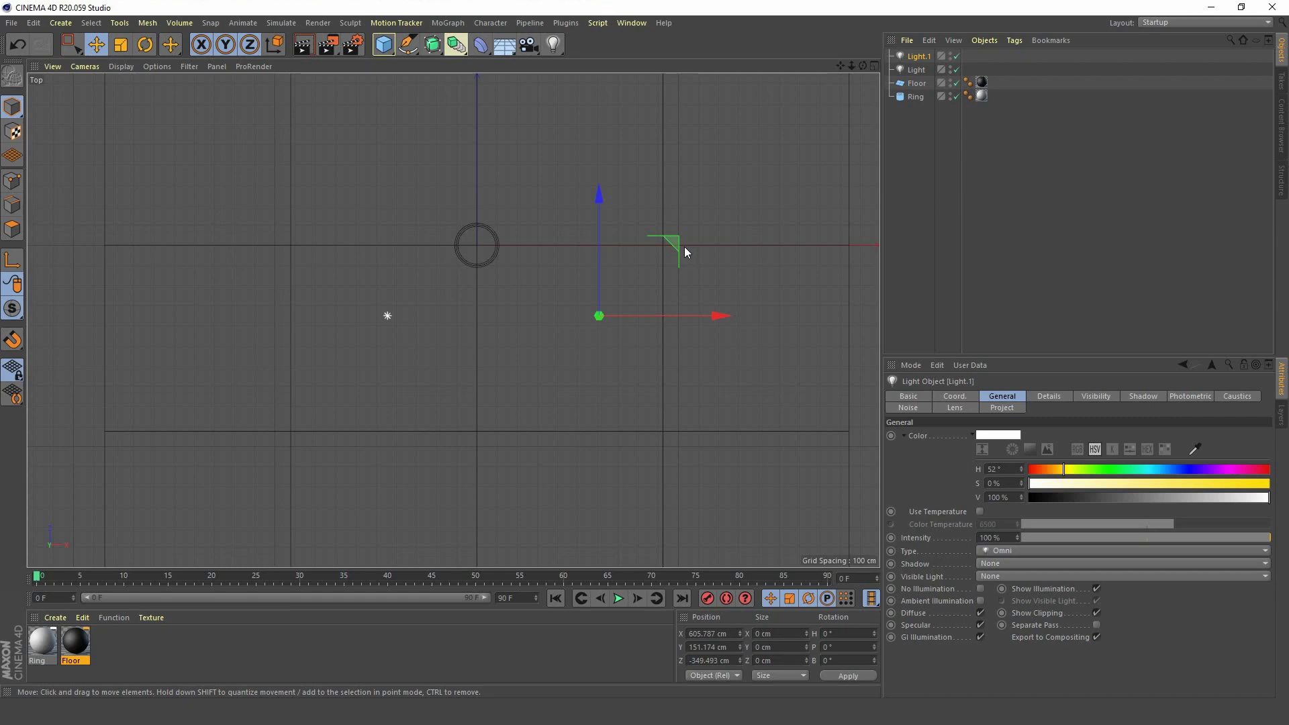
pyautogui.keyDown('ctrl'); pyautogui.moveTo(680, 245); pyautogui.dragTo(558, 72); pyautogui.keyUp('ctrl')
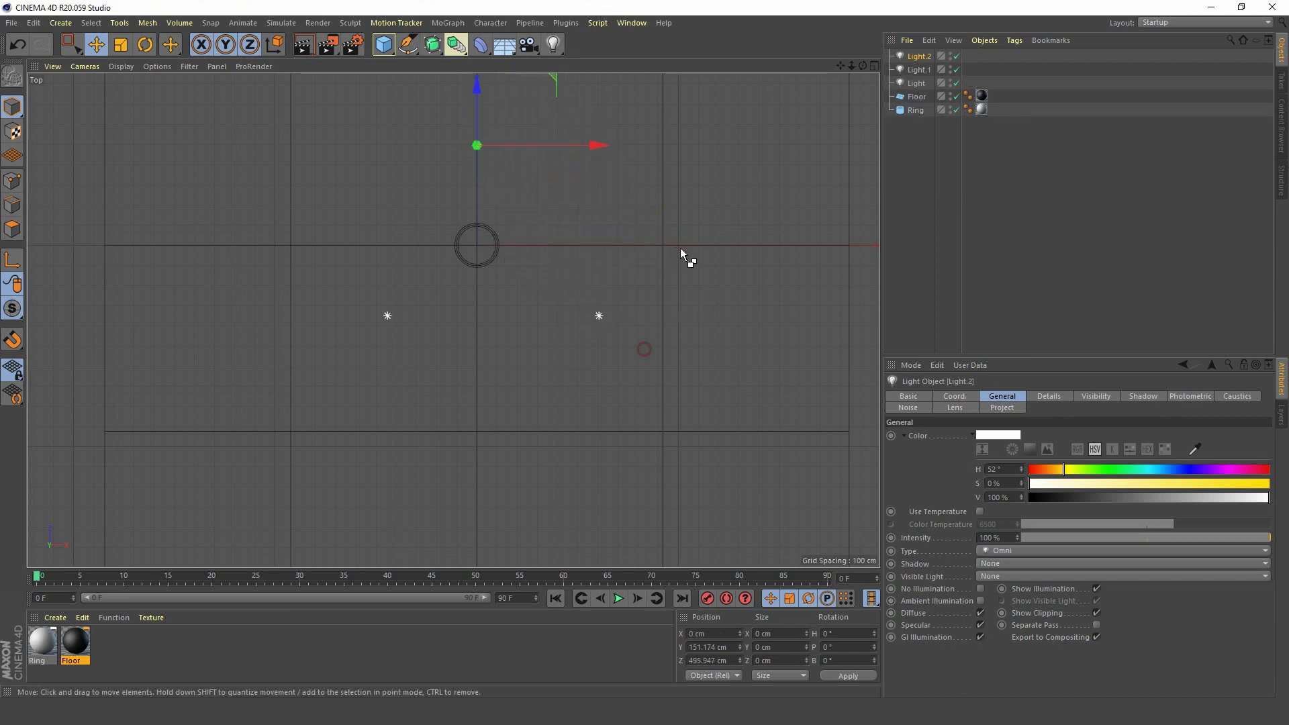
pyautogui.keyDown('alt'); pyautogui.moveTo(623, 231); pyautogui.dragTo(582, 325, button='middle'); pyautogui.keyUp('alt')
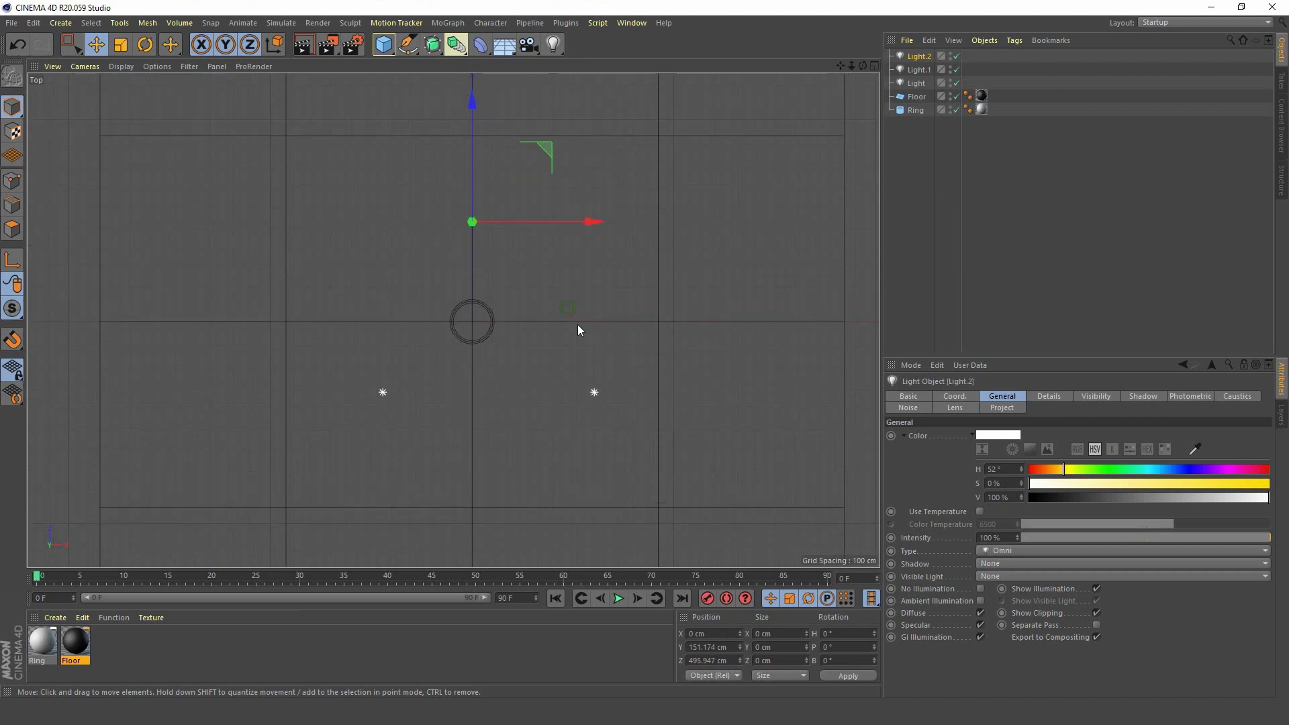
# Rename the original light at the ring's front-left to key.
pyautogui.click(915, 84)
pyautogui.doubleClick(917, 83)
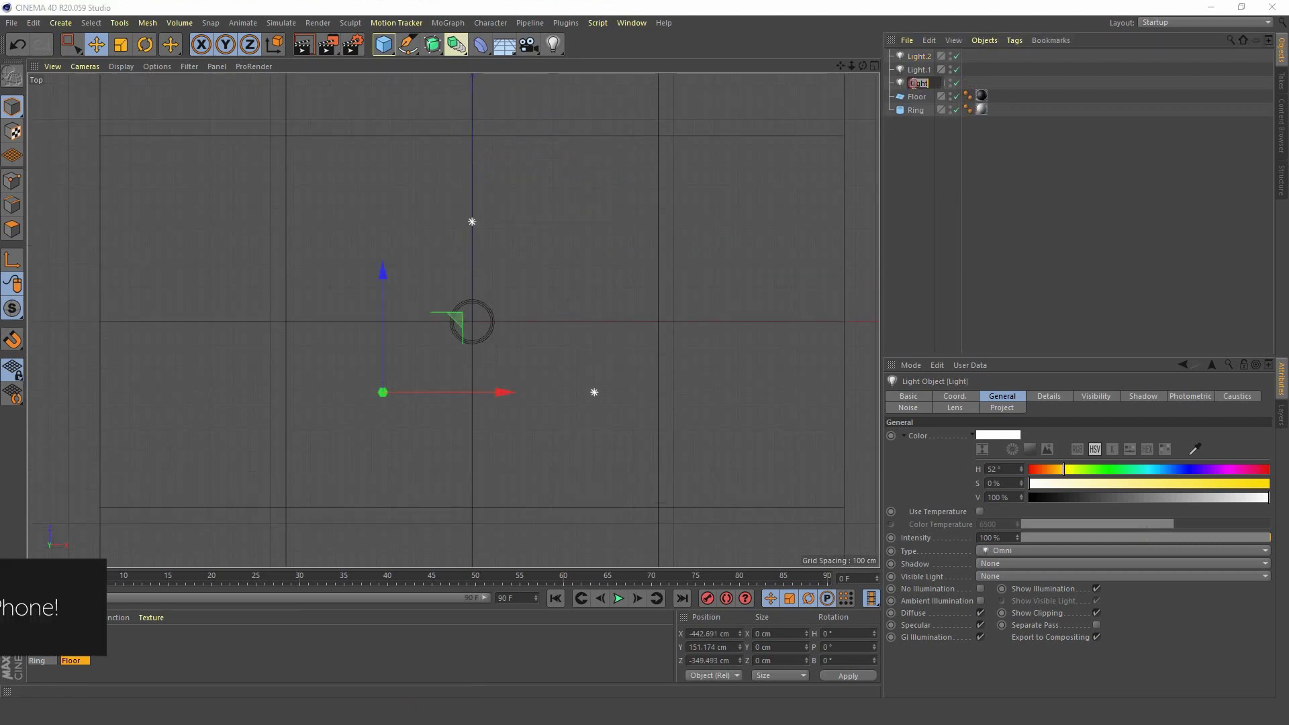
pyautogui.write('key')
pyautogui.press('Return')
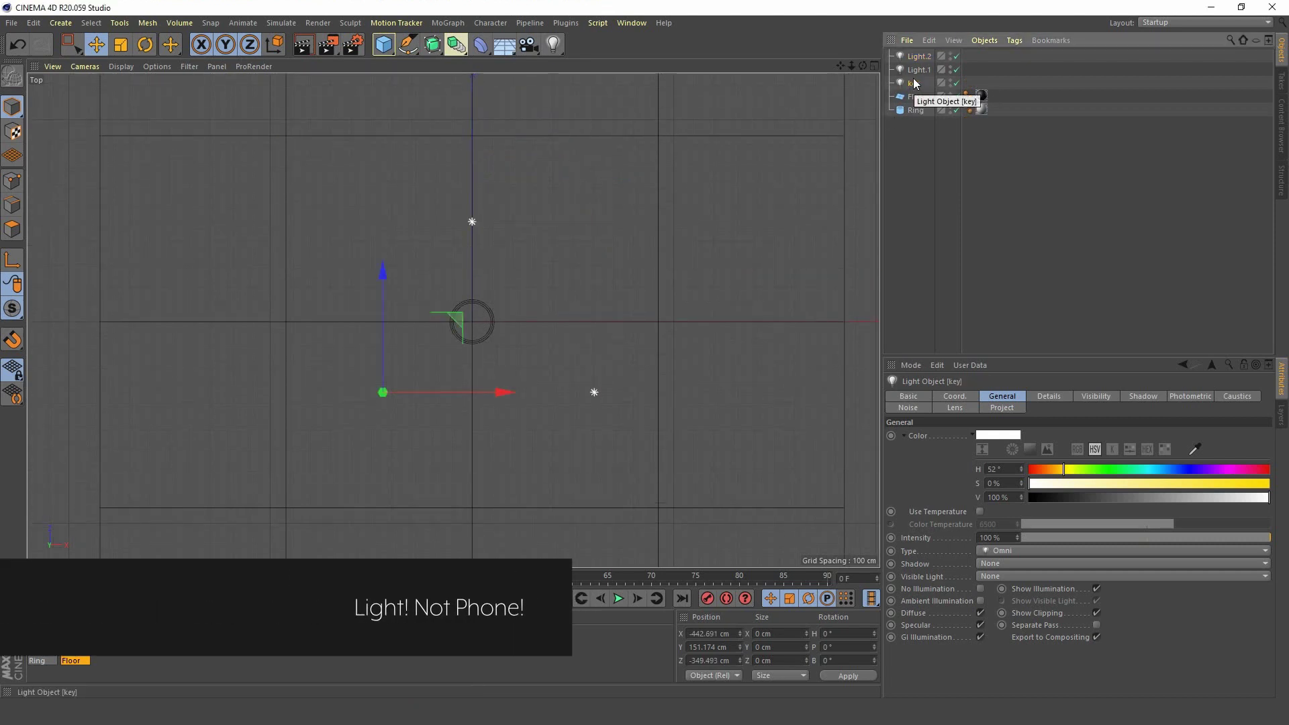
# Rename the light at the ring's front-right to fill and the light behind the ring to rim.
pyautogui.click(917, 70)
pyautogui.doubleClick(916, 70)
pyautogui.write('fi')
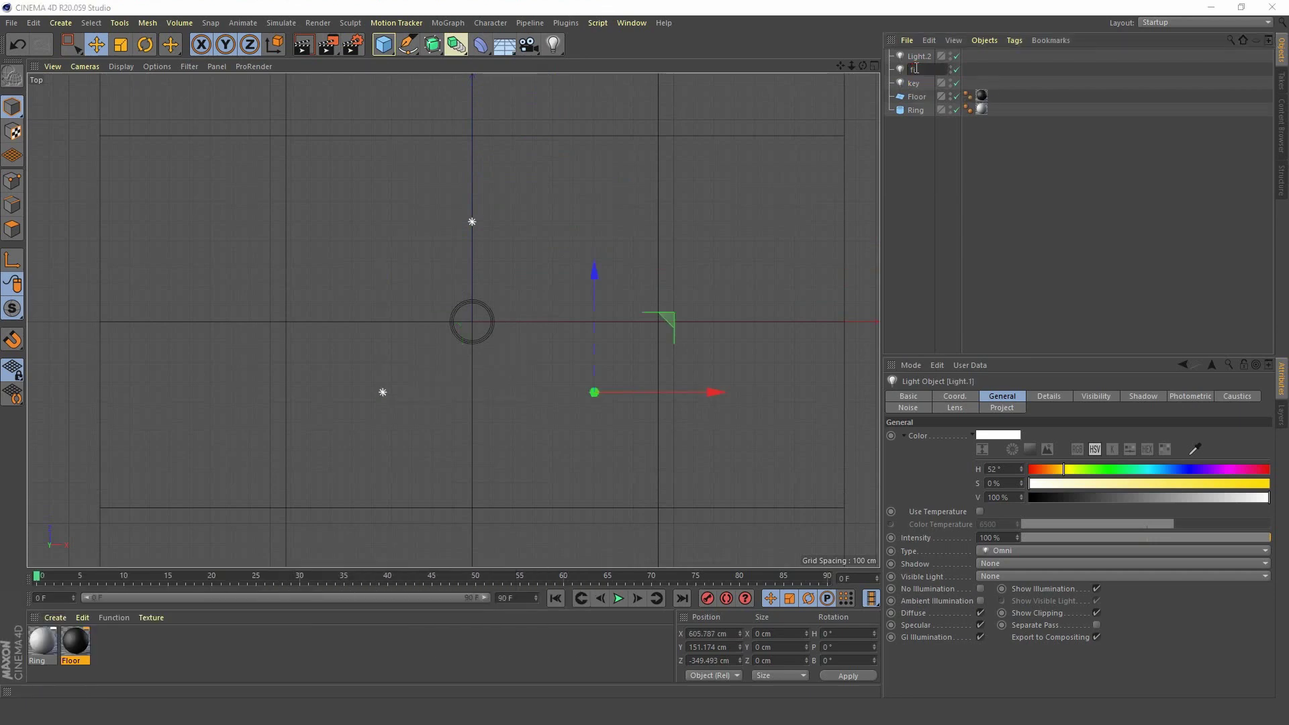
pyautogui.write('ll')
pyautogui.press('Return')
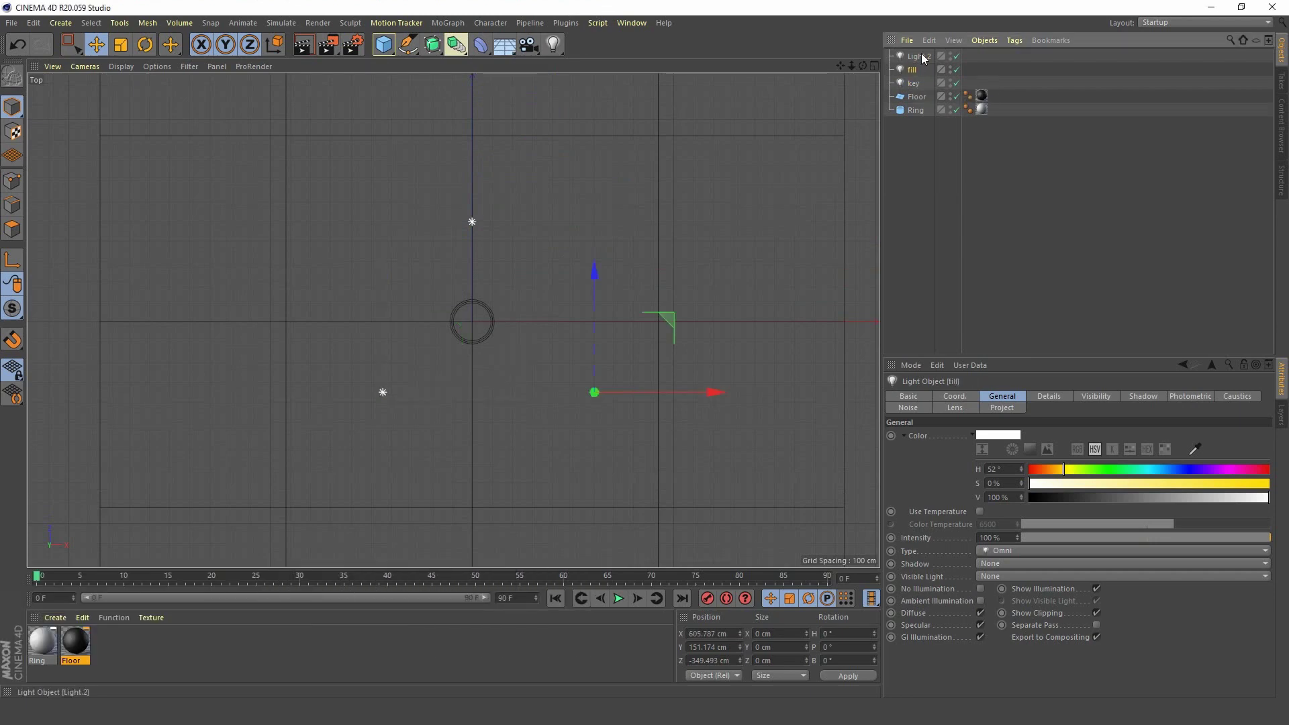
pyautogui.click(921, 56)
pyautogui.doubleClick(921, 55)
pyautogui.write('rim')
pyautogui.press('Return')
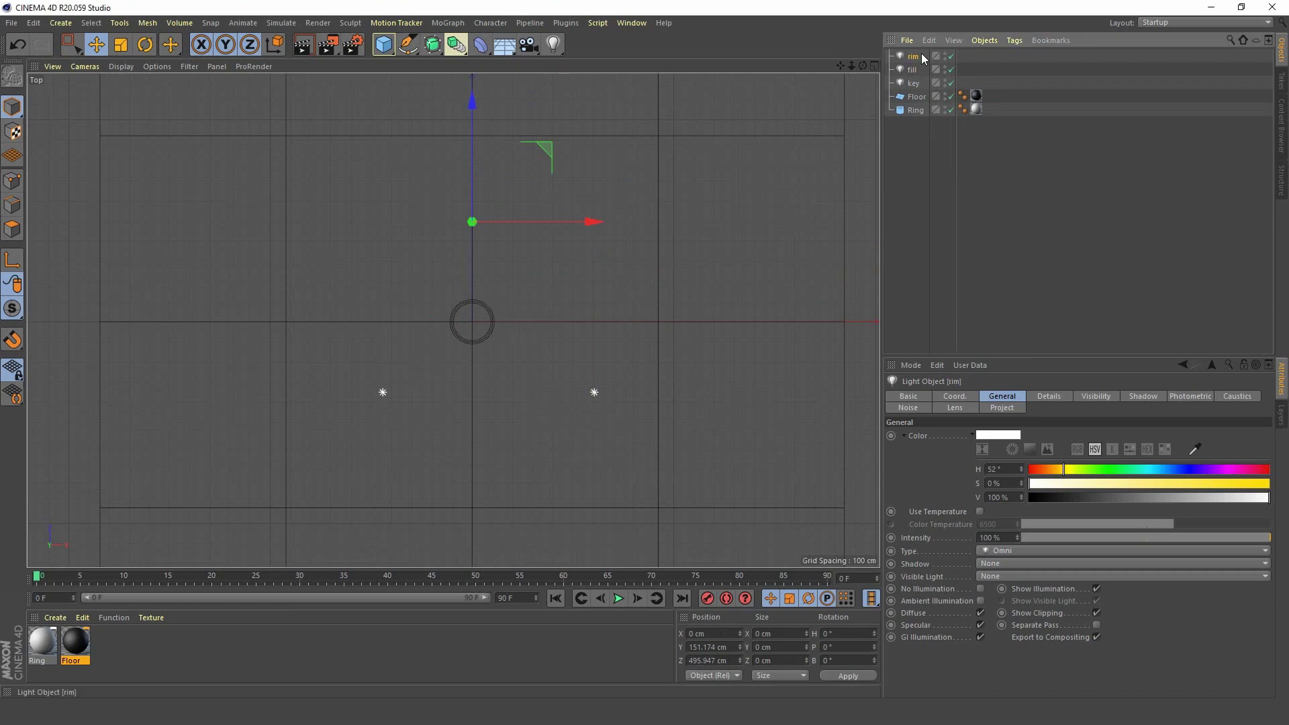
# Give the key light an Area shadow with a density of 80%.
pyautogui.click(917, 82)
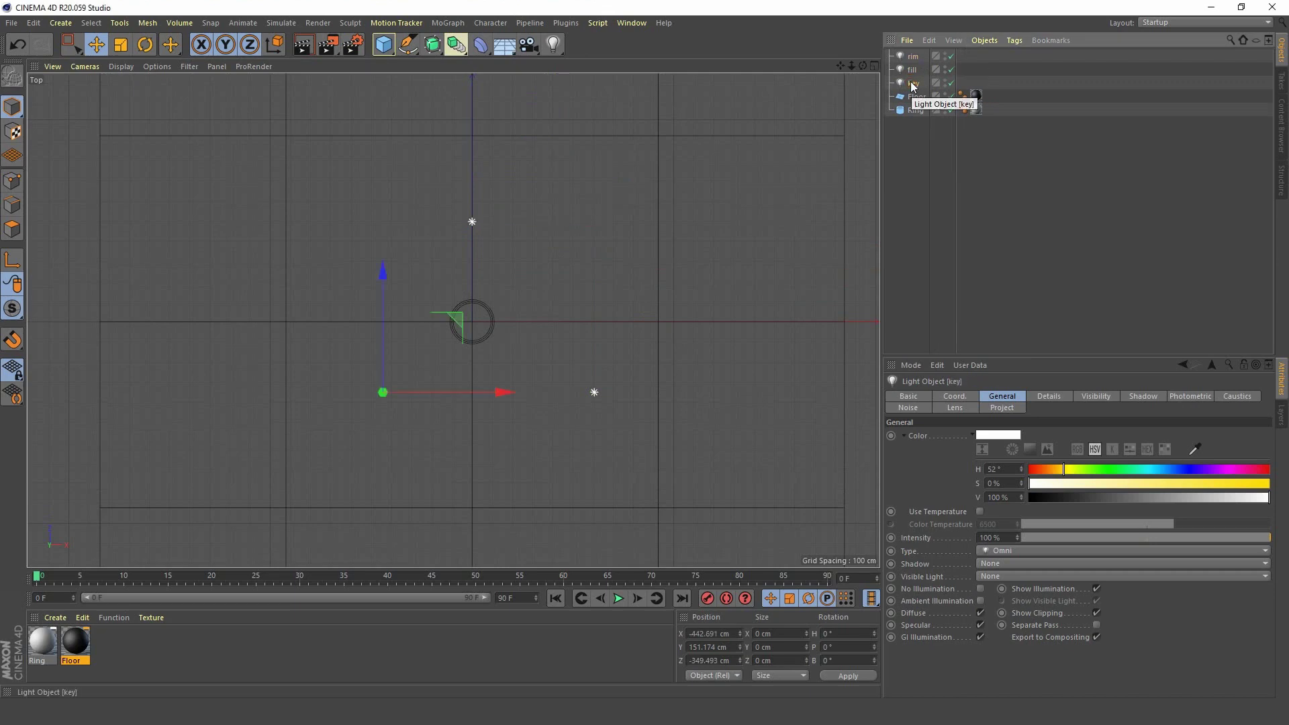
pyautogui.middleClick(735, 356)
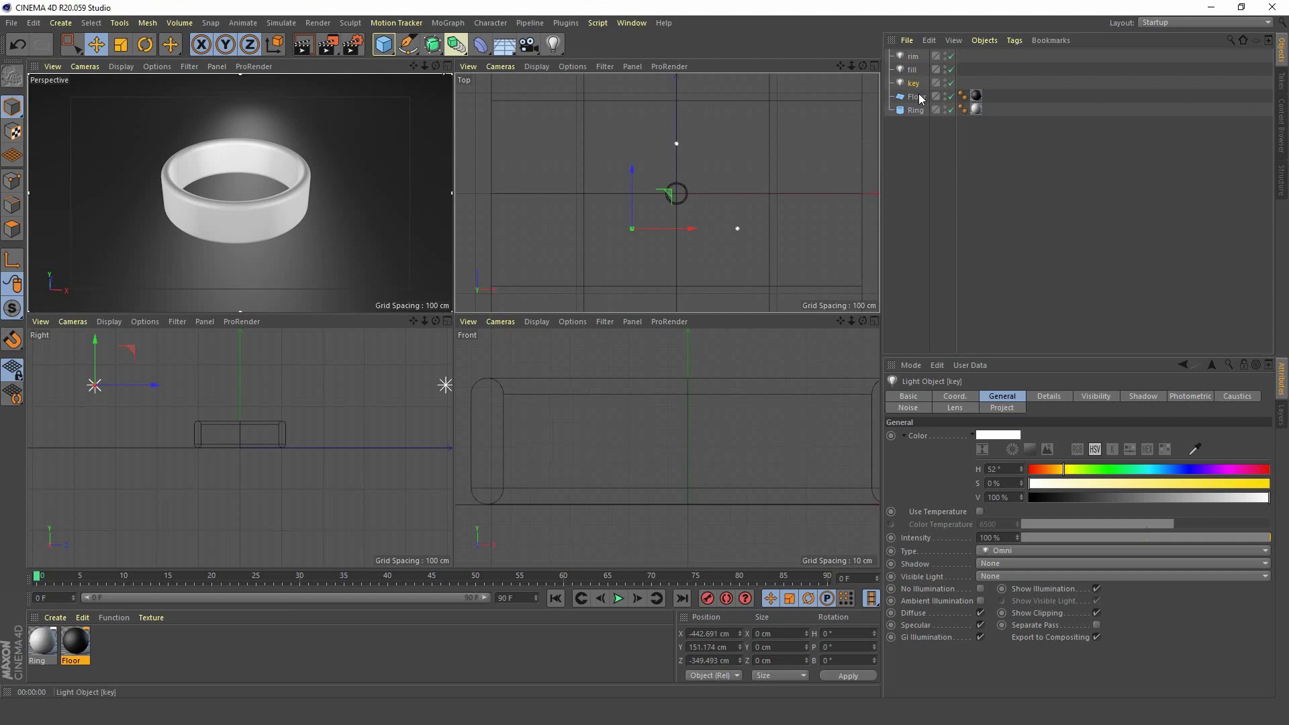
pyautogui.click(1149, 396)
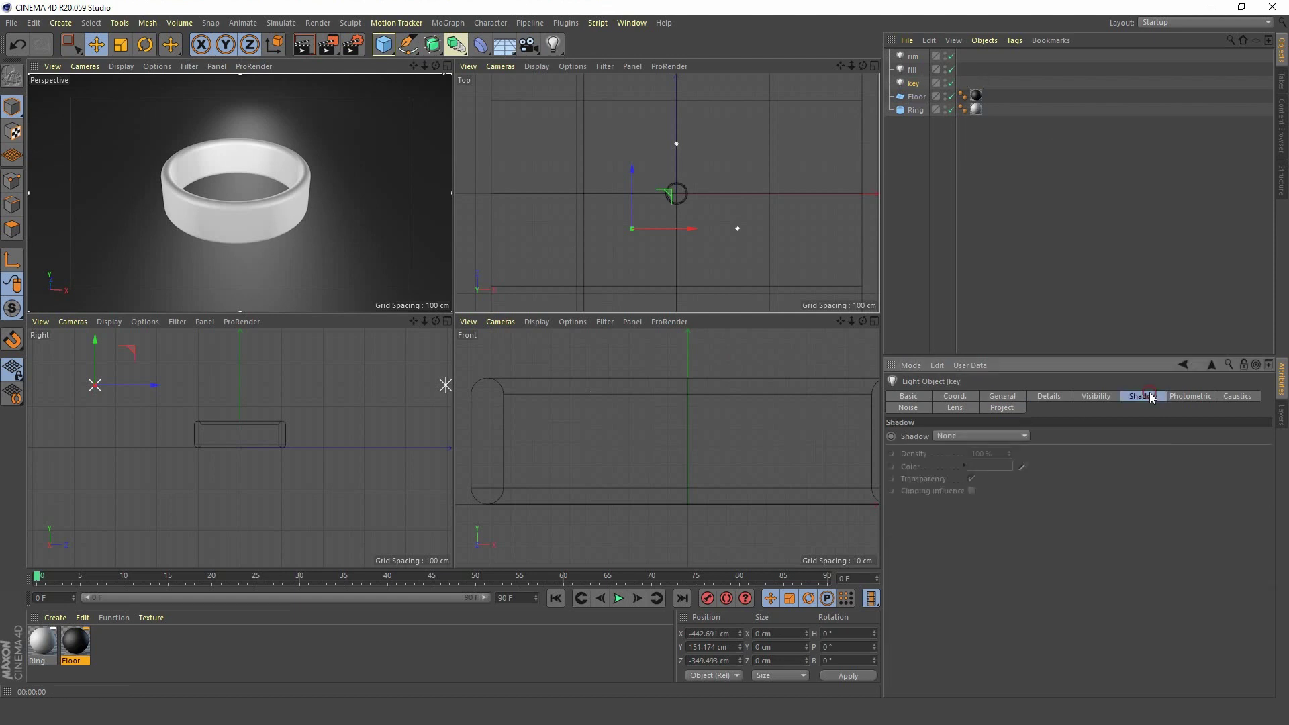
pyautogui.click(981, 436)
pyautogui.click(964, 495)
pyautogui.doubleClick(982, 454)
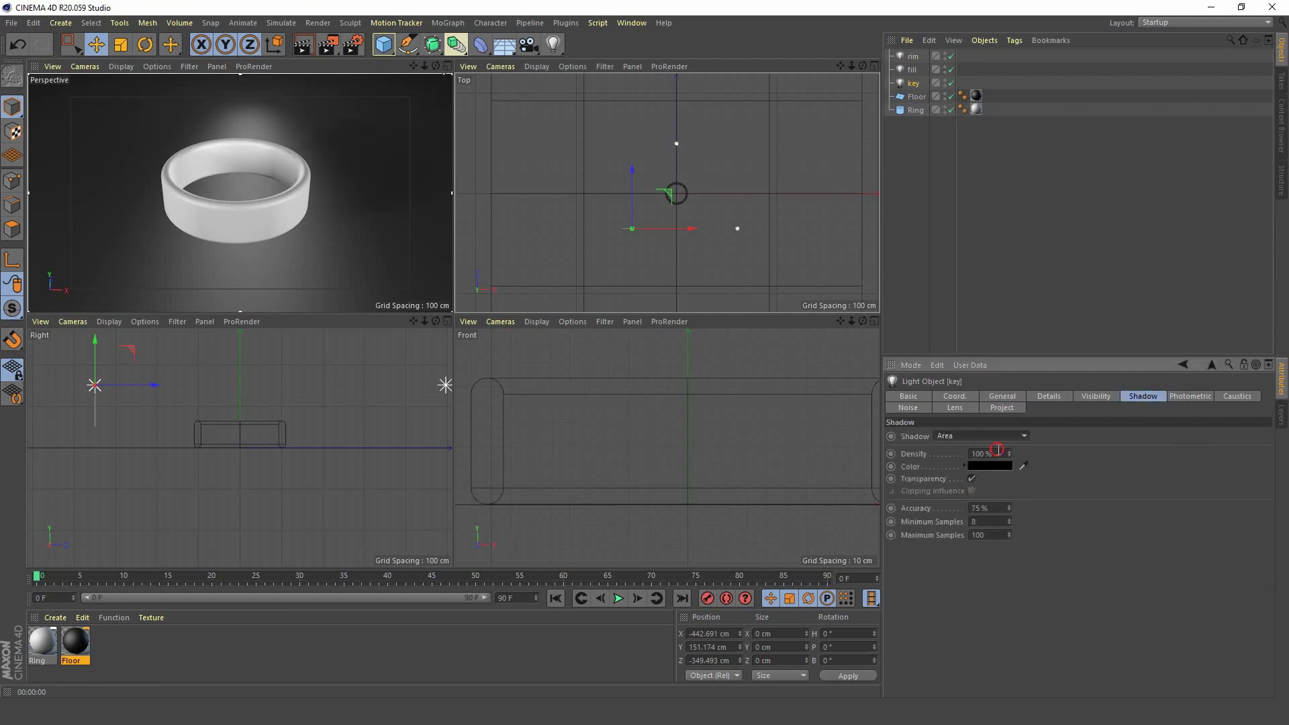
pyautogui.write('80')
pyautogui.press('Return')
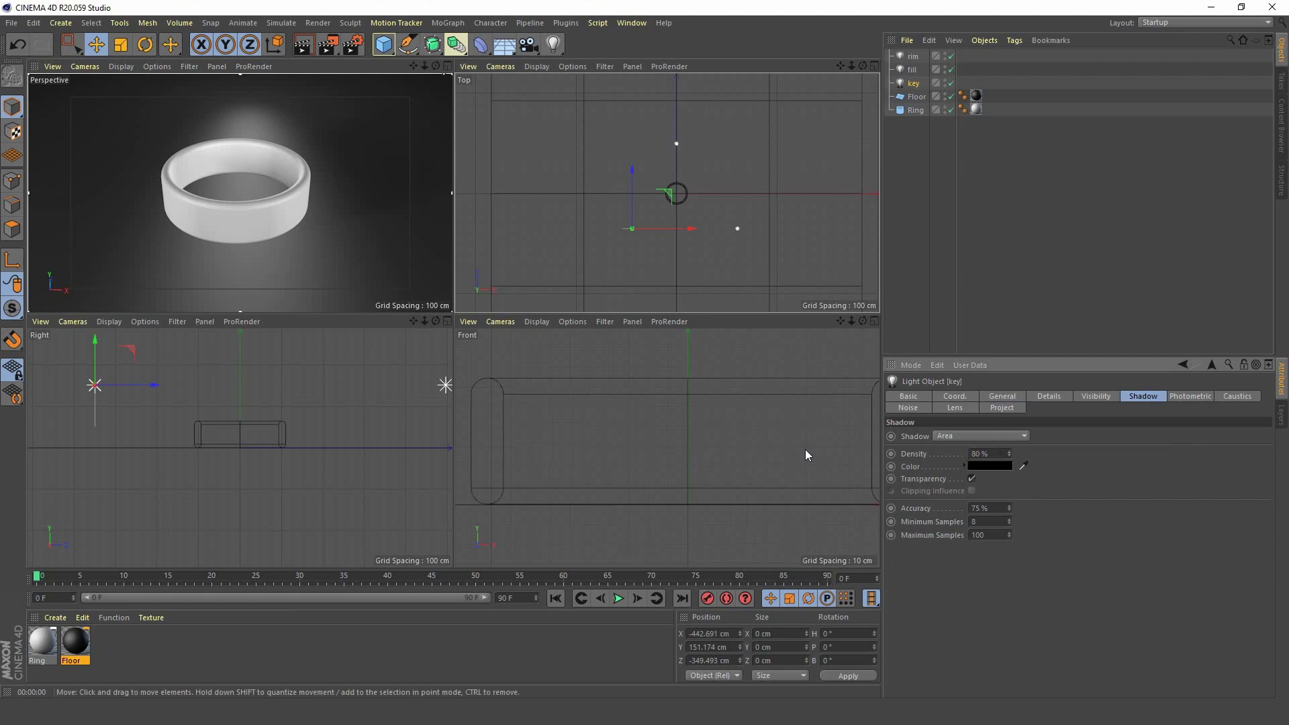
# Set the fill light's intensity to 60%.
pyautogui.click(912, 69)
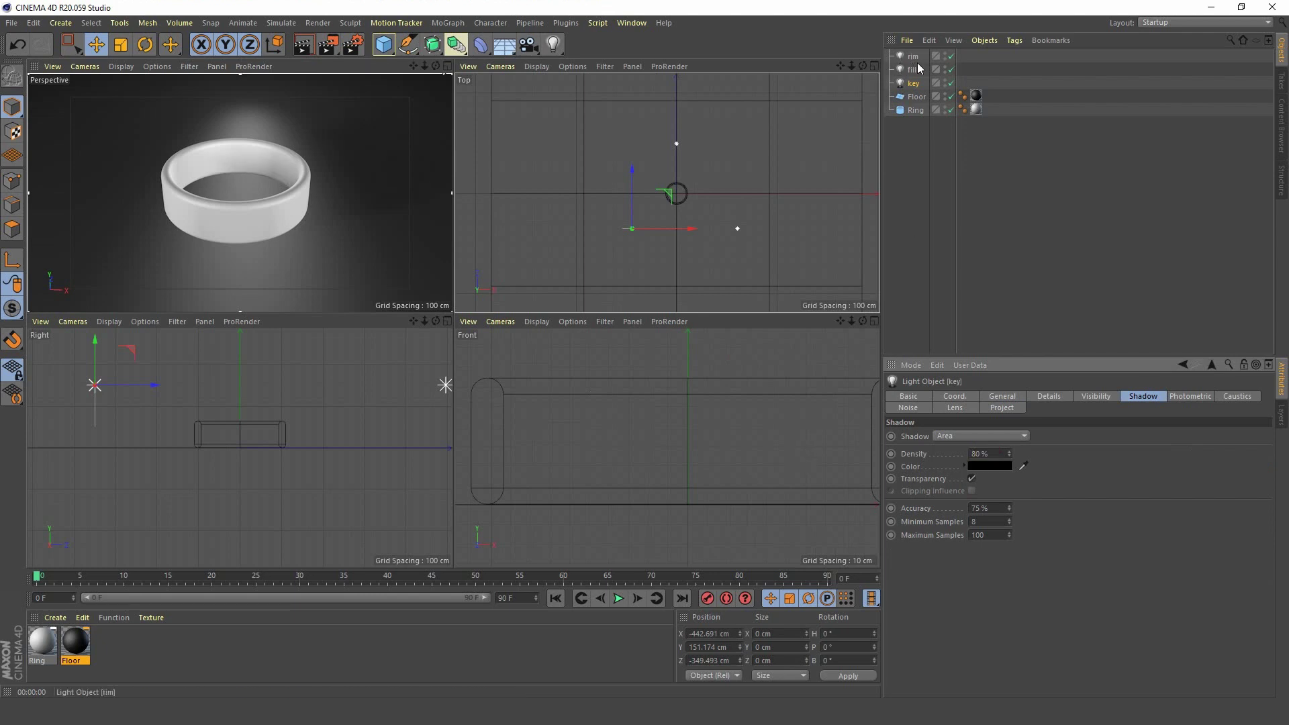
pyautogui.click(1016, 395)
pyautogui.click(1008, 538)
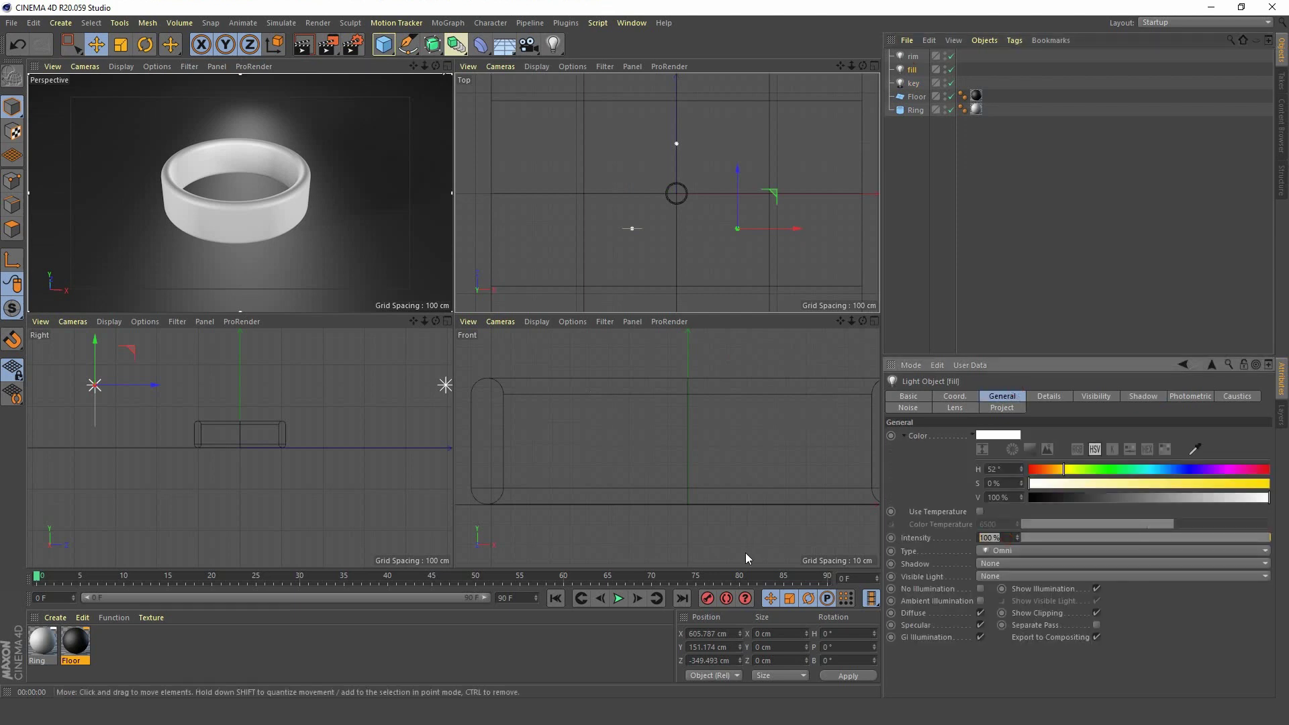
pyautogui.write('60')
pyautogui.press('Return')
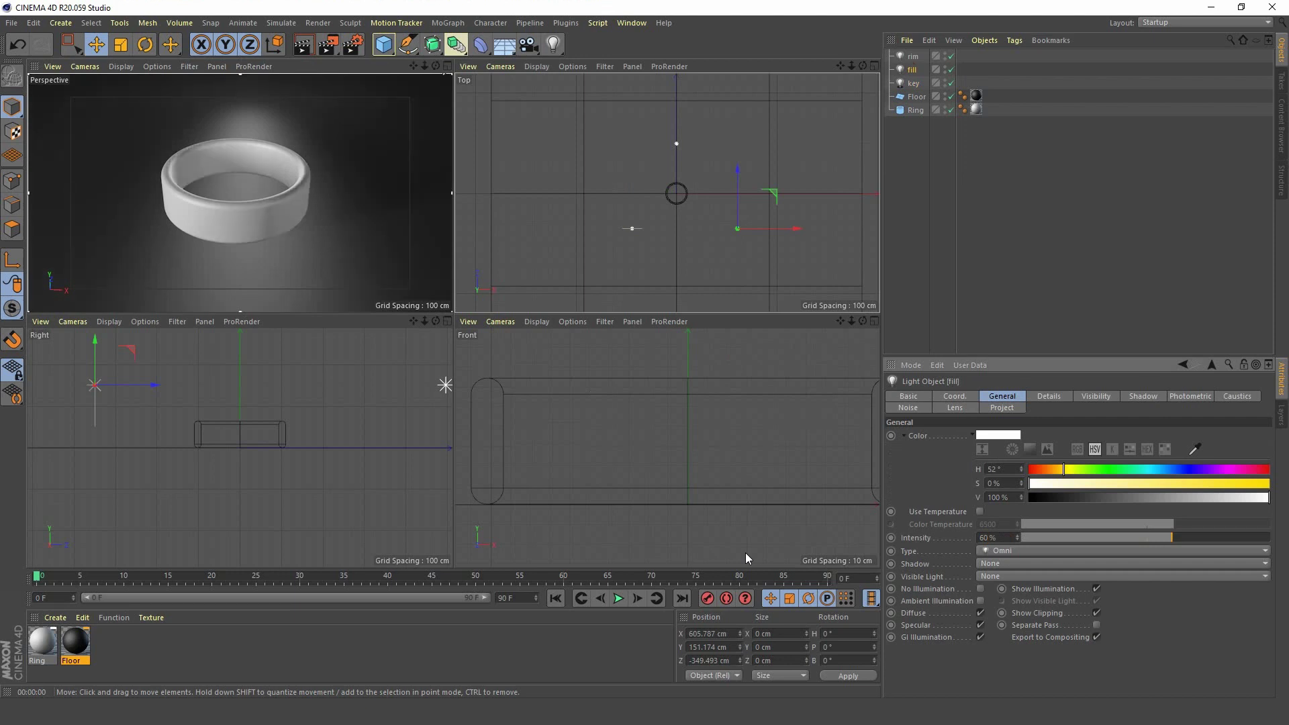
# Set the rim light's intensity to 40% and render the enlarged perspective view.
pyautogui.click(913, 56)
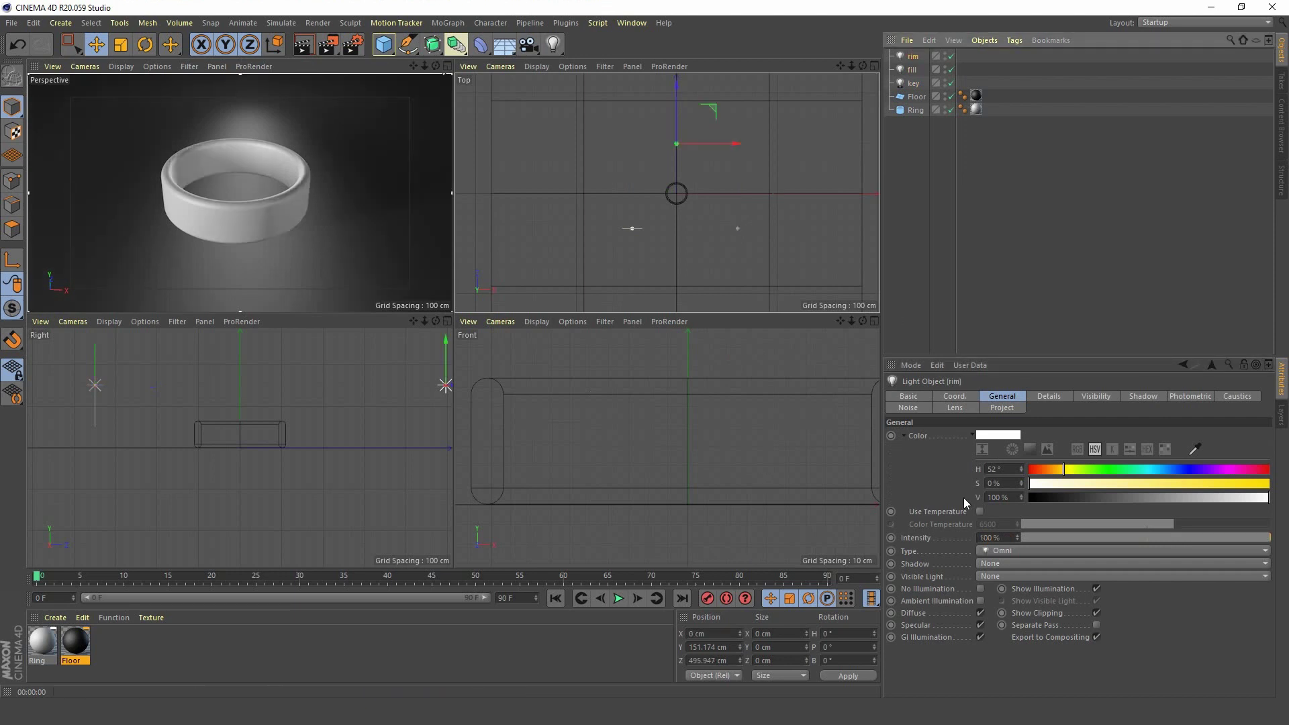
pyautogui.click(1009, 538)
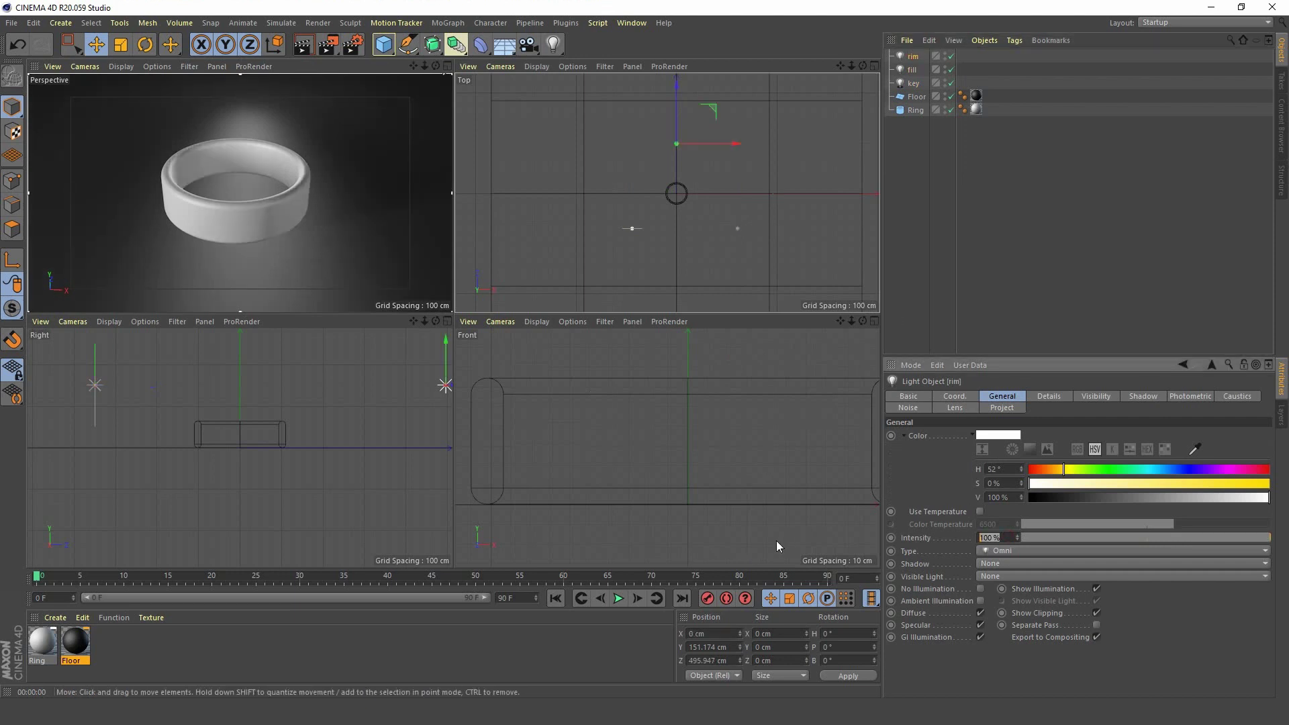
pyautogui.write('40')
pyautogui.press('Return')
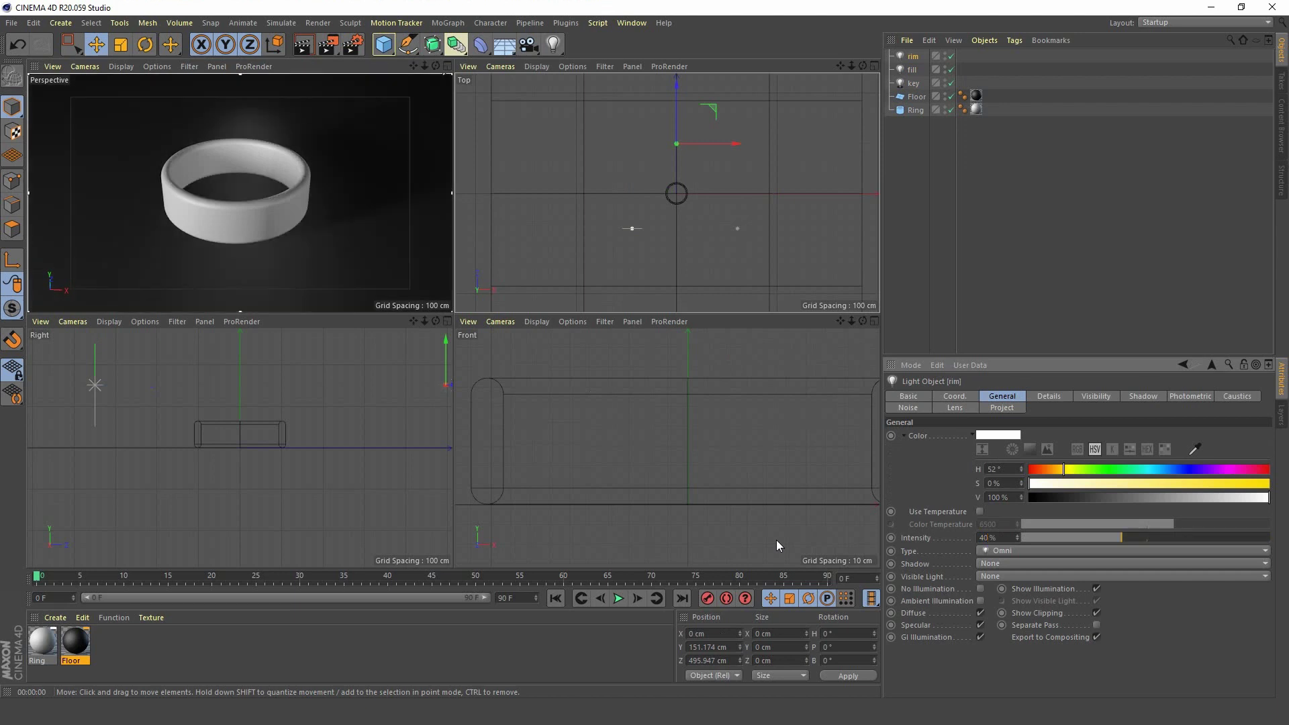
pyautogui.middleClick(261, 214)
pyautogui.hotkey('ctrl', 'r')
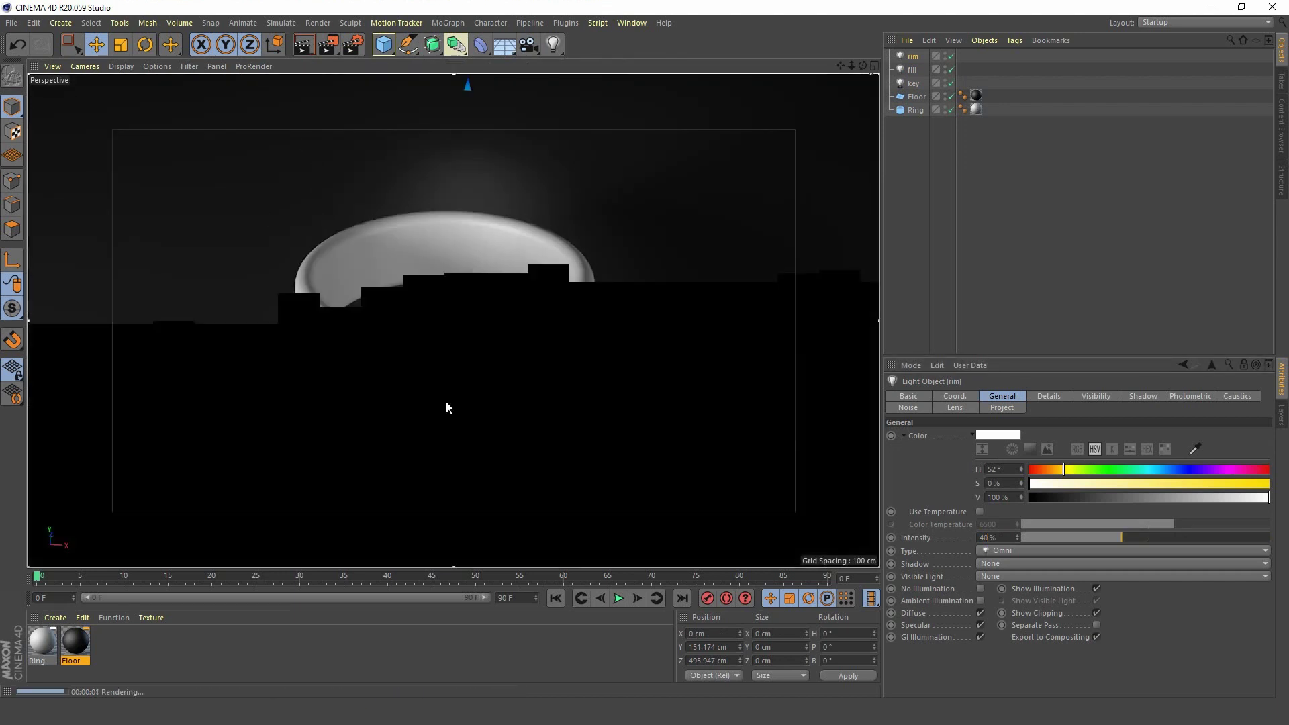
# Raise the rim light to a height (Y) of about 462 cm and render the perspective view again.
pyautogui.middleClick(604, 292)
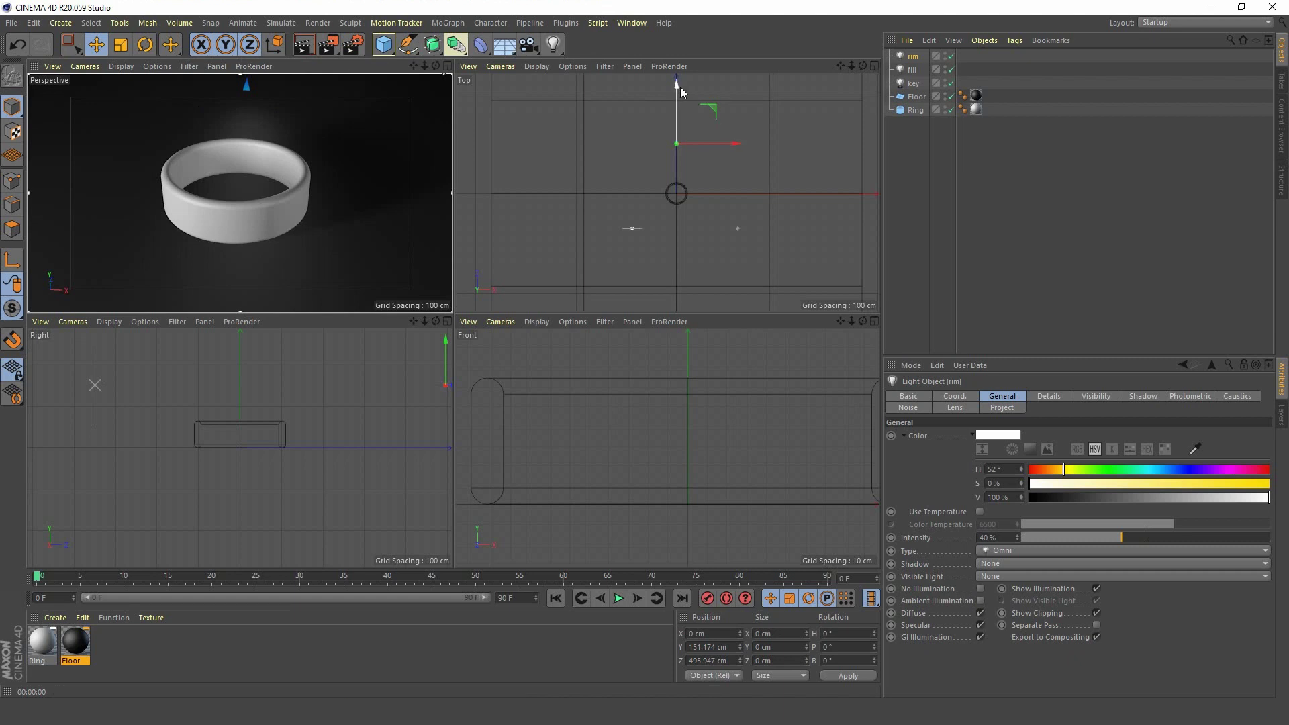
pyautogui.scroll(-5, 631, 413)
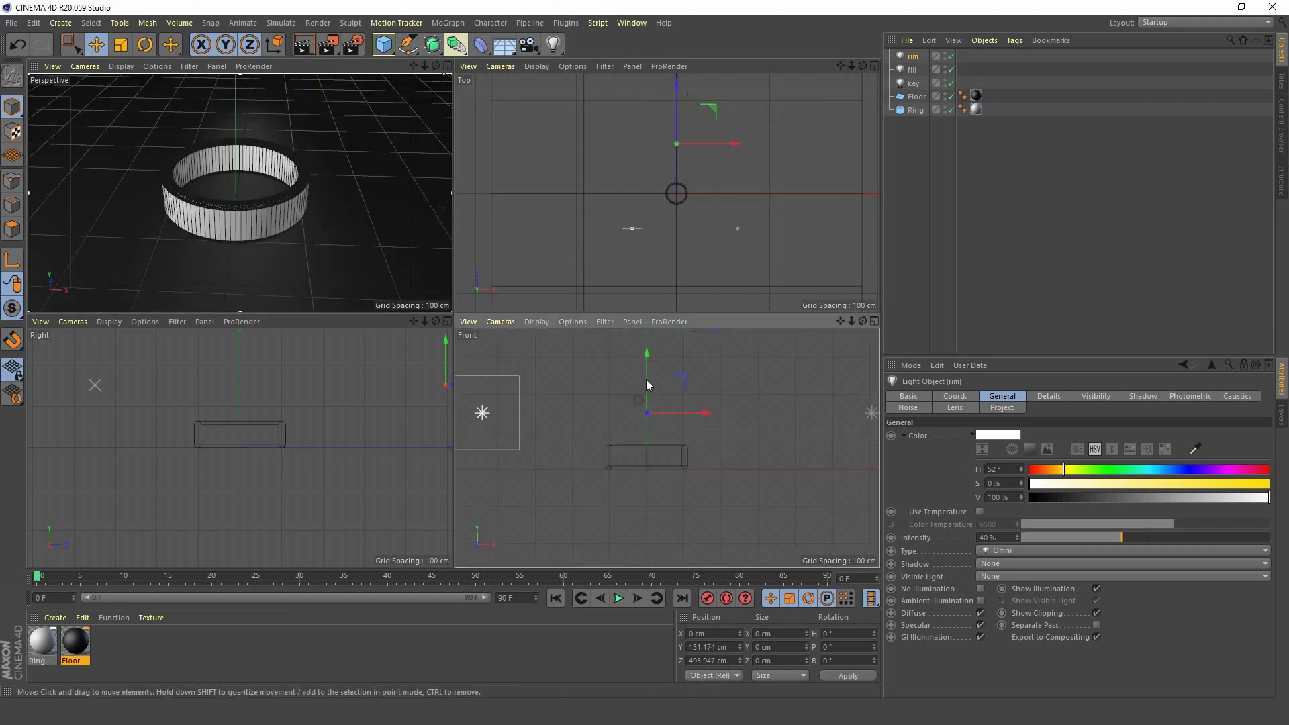
pyautogui.moveTo(644, 352); pyautogui.dragTo(646, 272)
pyautogui.hotkey('ctrl', 'r')
pyautogui.middleClick(233, 191)
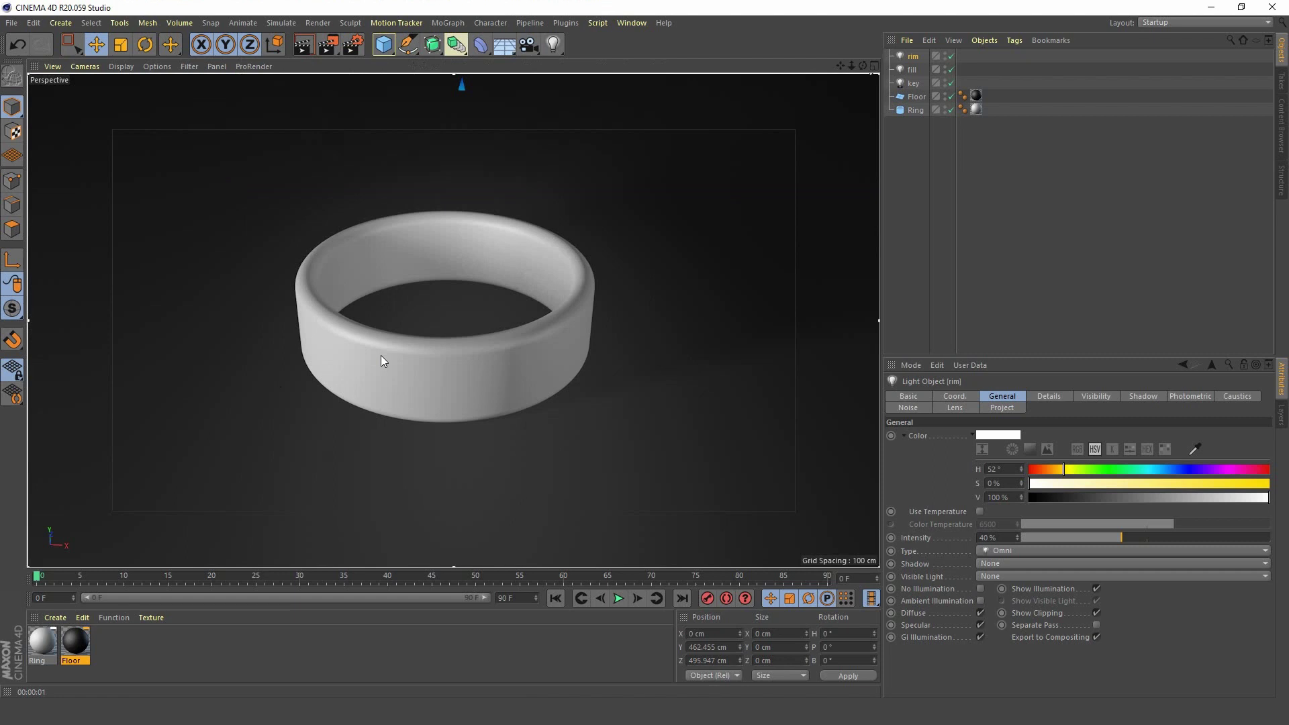
# Change the Ring material's color to gold with S 61% and V 97%, keeping H at 44°.
pyautogui.doubleClick(41, 648)
pyautogui.moveTo(440, 97); pyautogui.dragTo(928, 55)
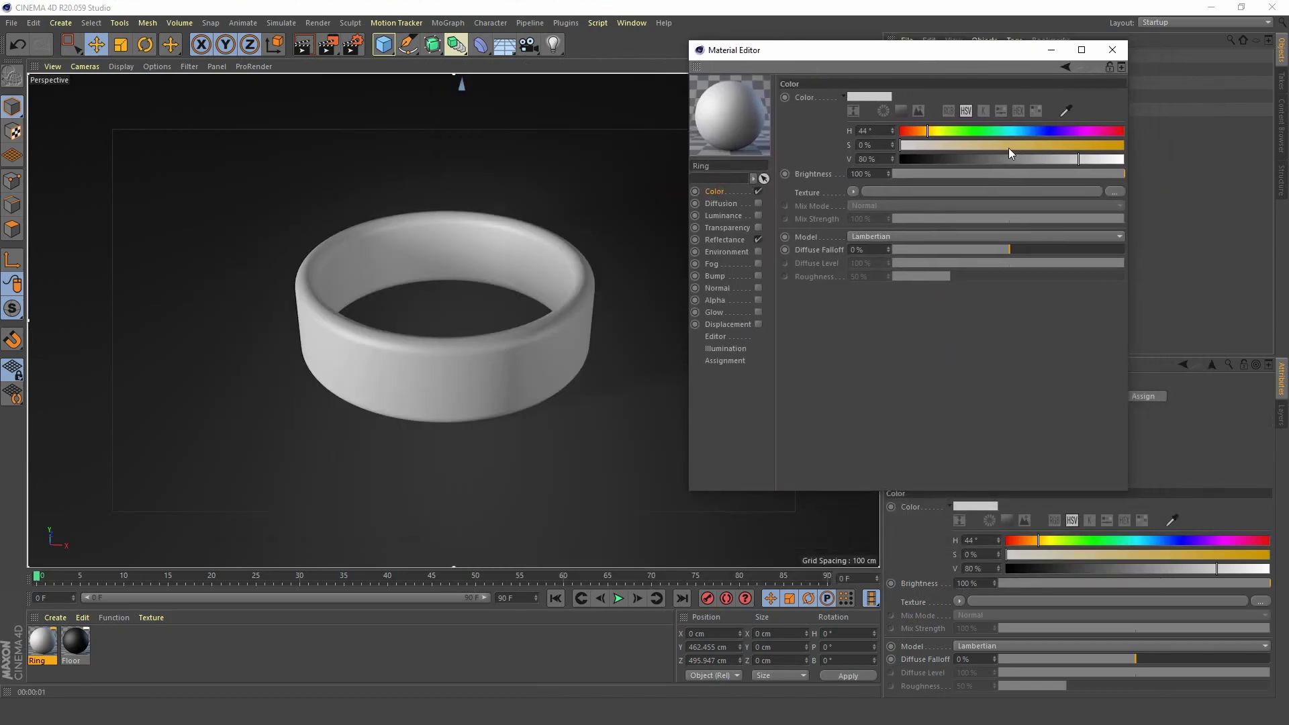
pyautogui.moveTo(962, 145); pyautogui.dragTo(1063, 146)
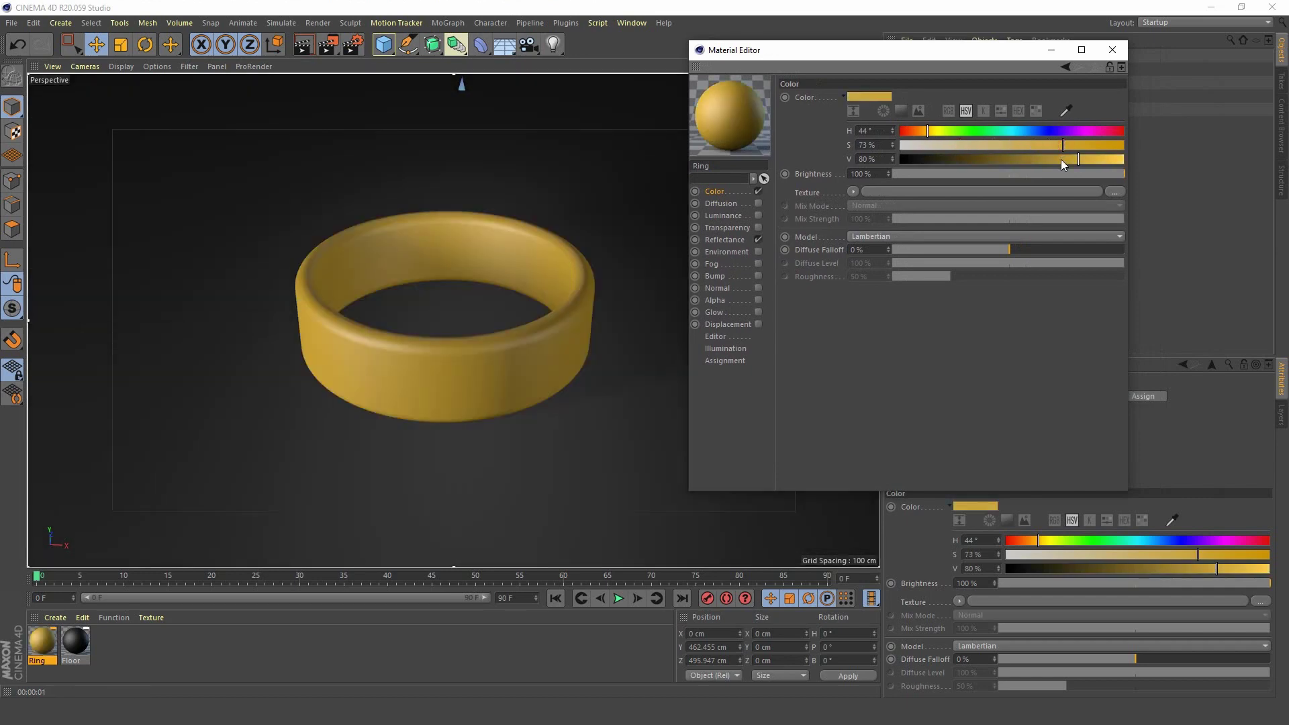
pyautogui.moveTo(1081, 161); pyautogui.dragTo(1118, 158)
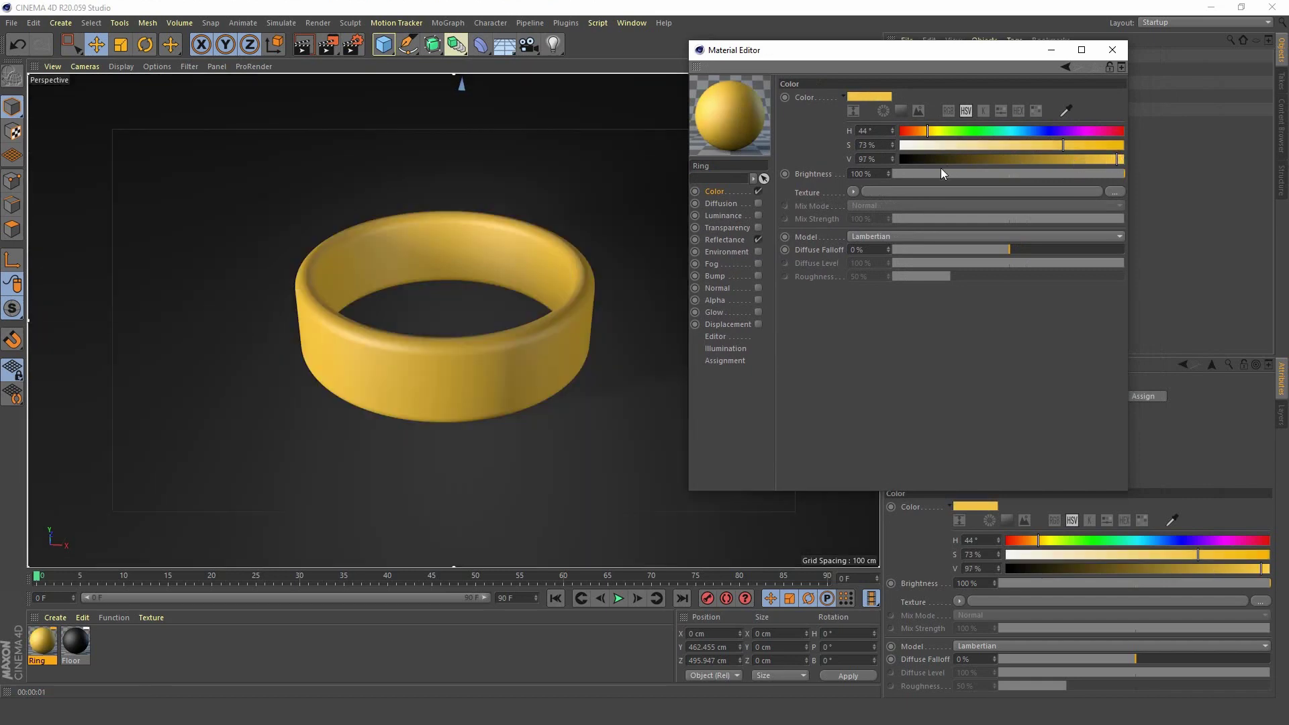
pyautogui.moveTo(1061, 147); pyautogui.dragTo(1037, 149)
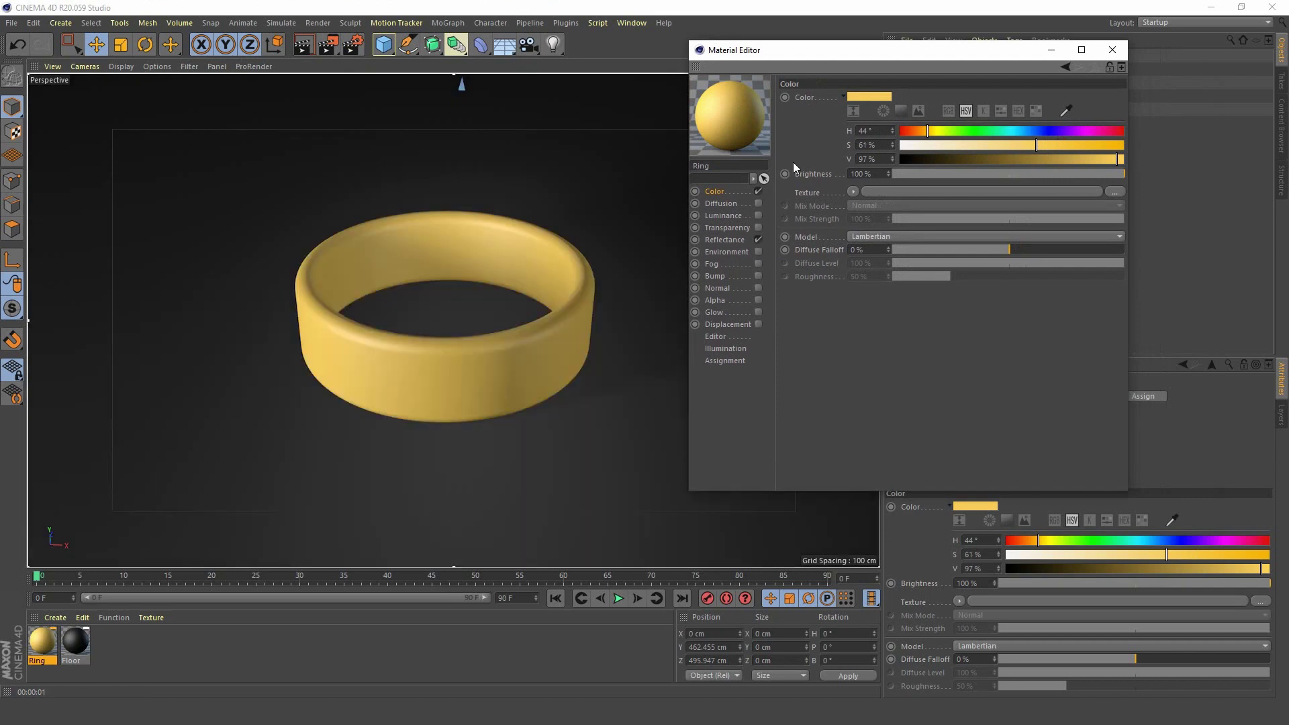
# In the Ring material's reflectance, set the default specular strength to 72% and add a Beckmann layer.
pyautogui.click(726, 239)
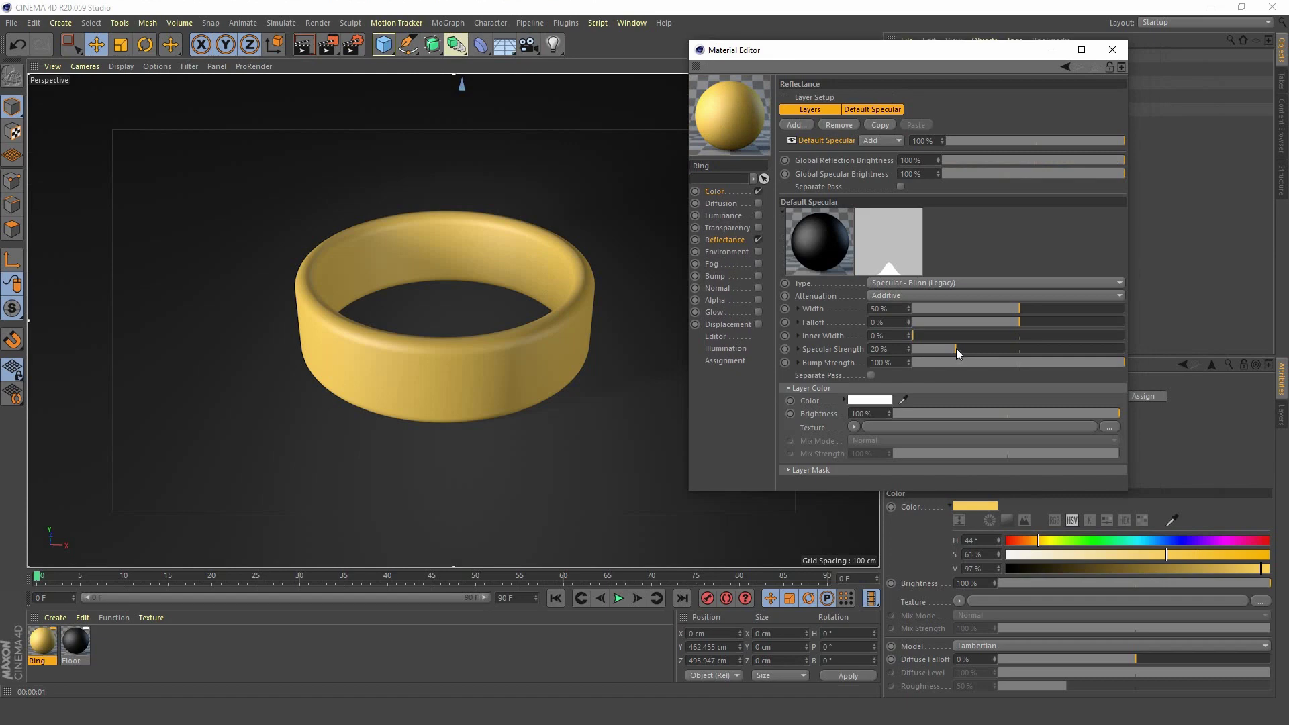
pyautogui.moveTo(956, 348); pyautogui.dragTo(1067, 336)
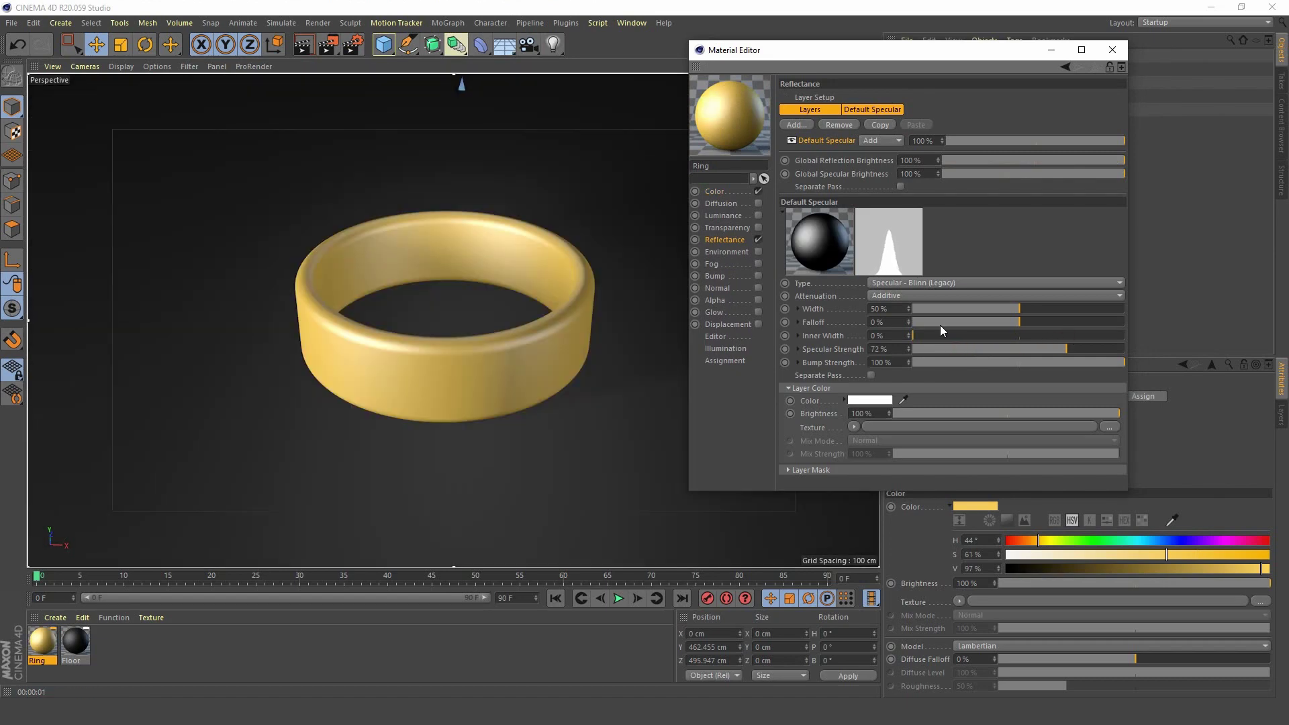
pyautogui.click(795, 124)
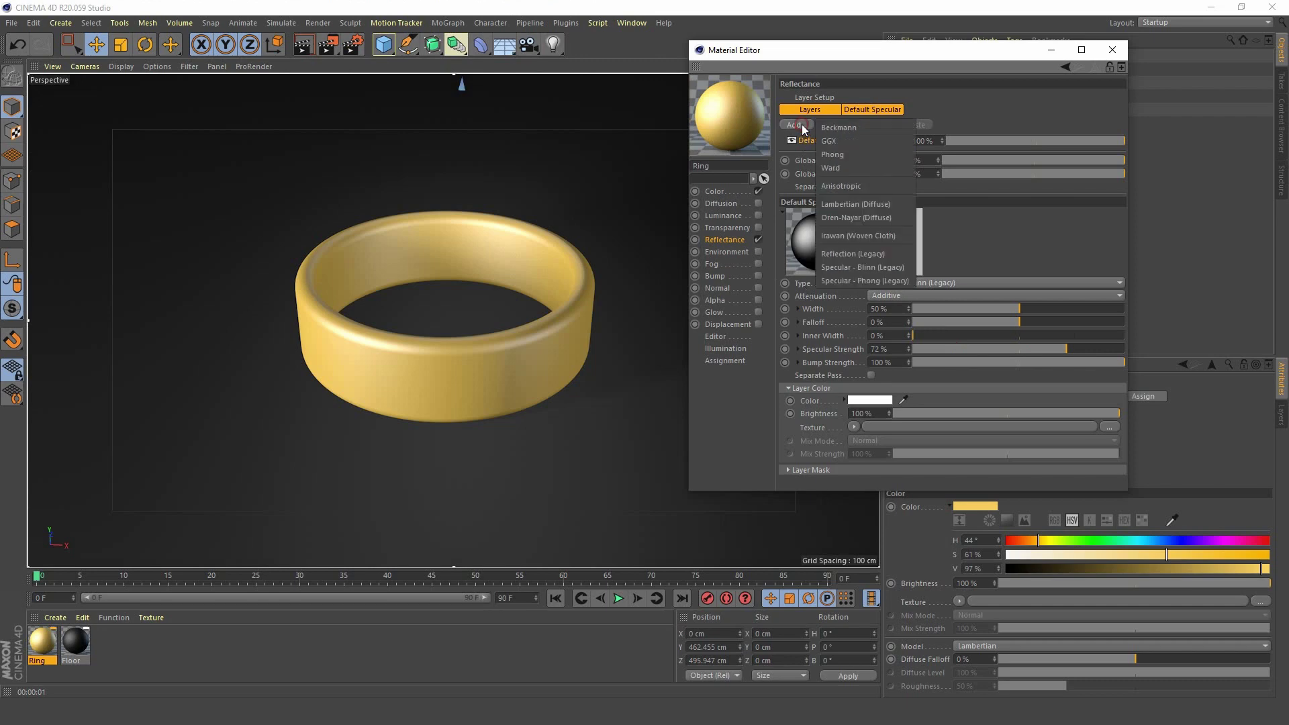
pyautogui.click(861, 127)
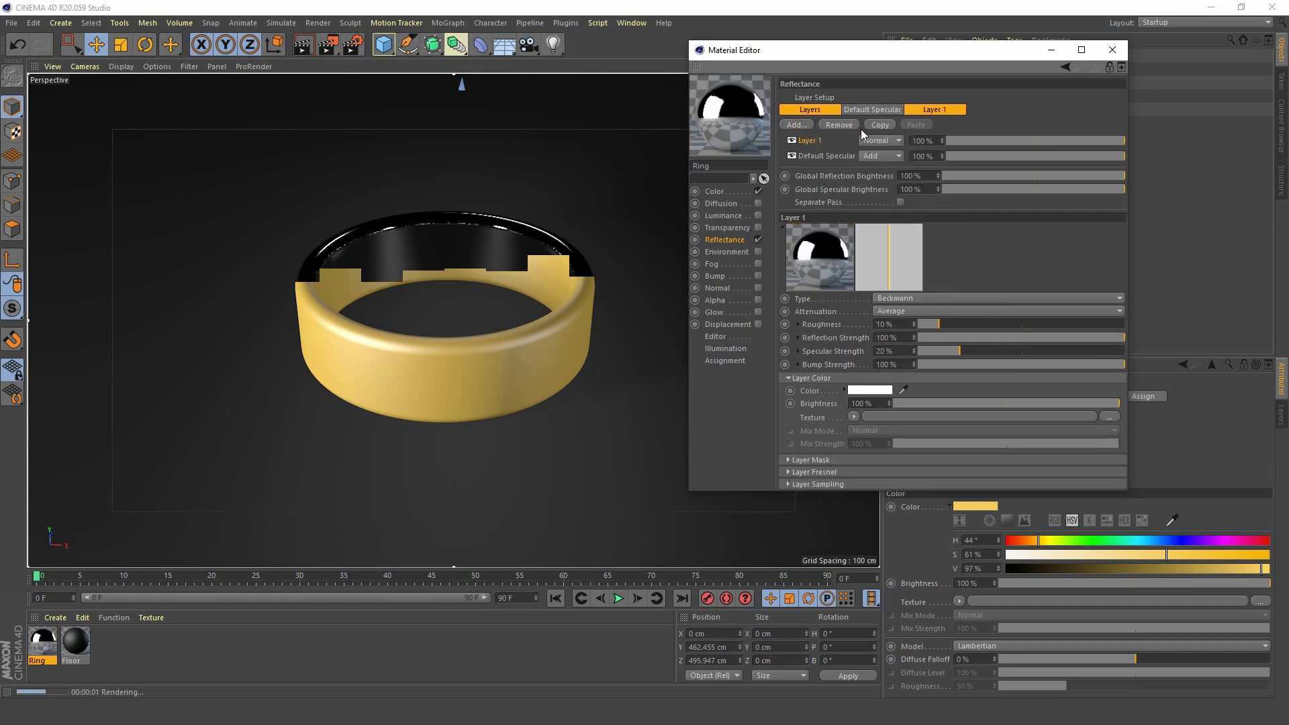
# Load the Metal surface shader as the layer color texture of the Beckmann layer.
pyautogui.click(854, 418)
pyautogui.moveTo(910, 376)
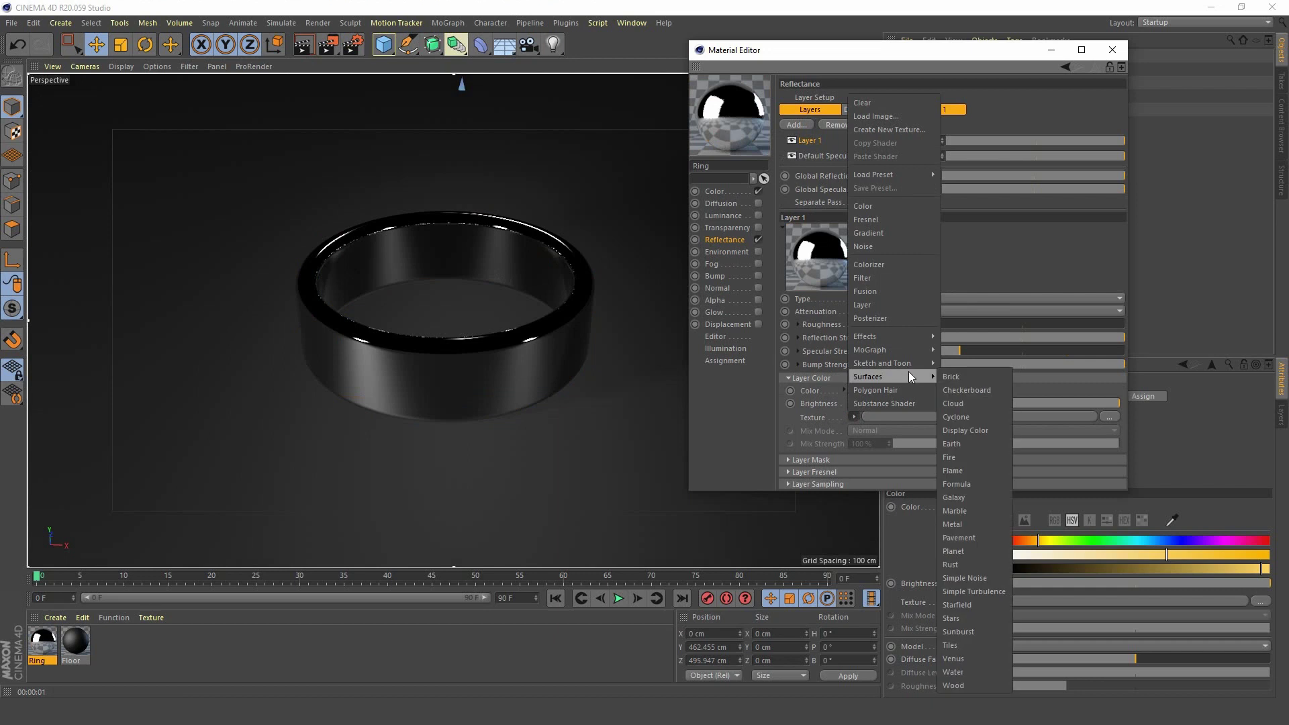
pyautogui.click(979, 523)
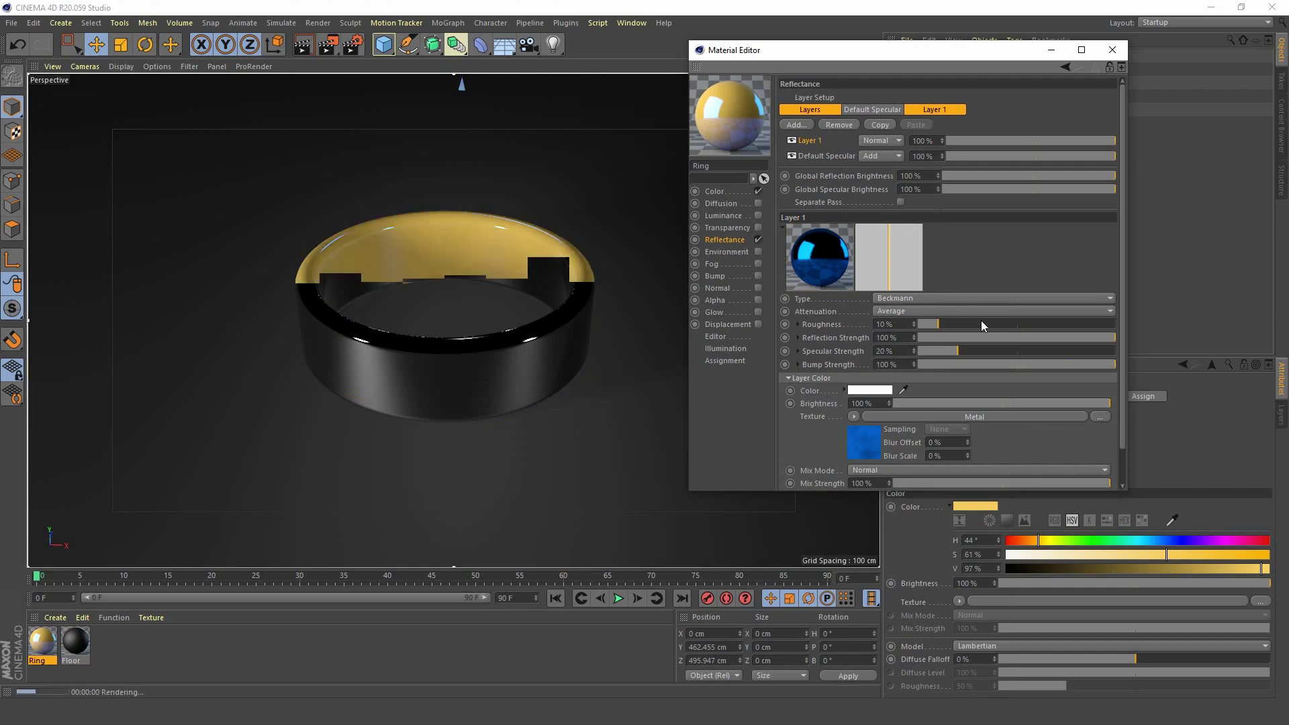
# Set the Metal shader's starting gradient knot to yellow with H 52°, S 100% and V 100%.
pyautogui.click(874, 446)
pyautogui.doubleClick(843, 233)
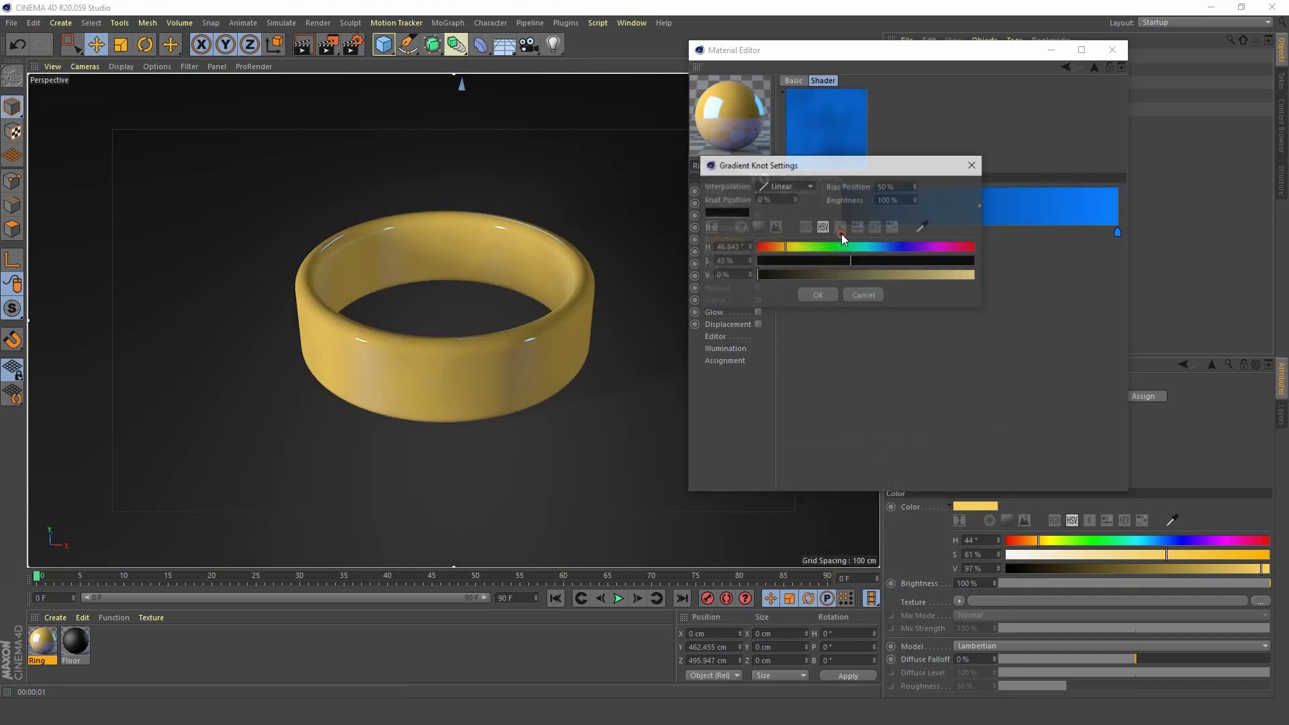
pyautogui.click(790, 248)
pyautogui.moveTo(869, 264); pyautogui.dragTo(978, 275)
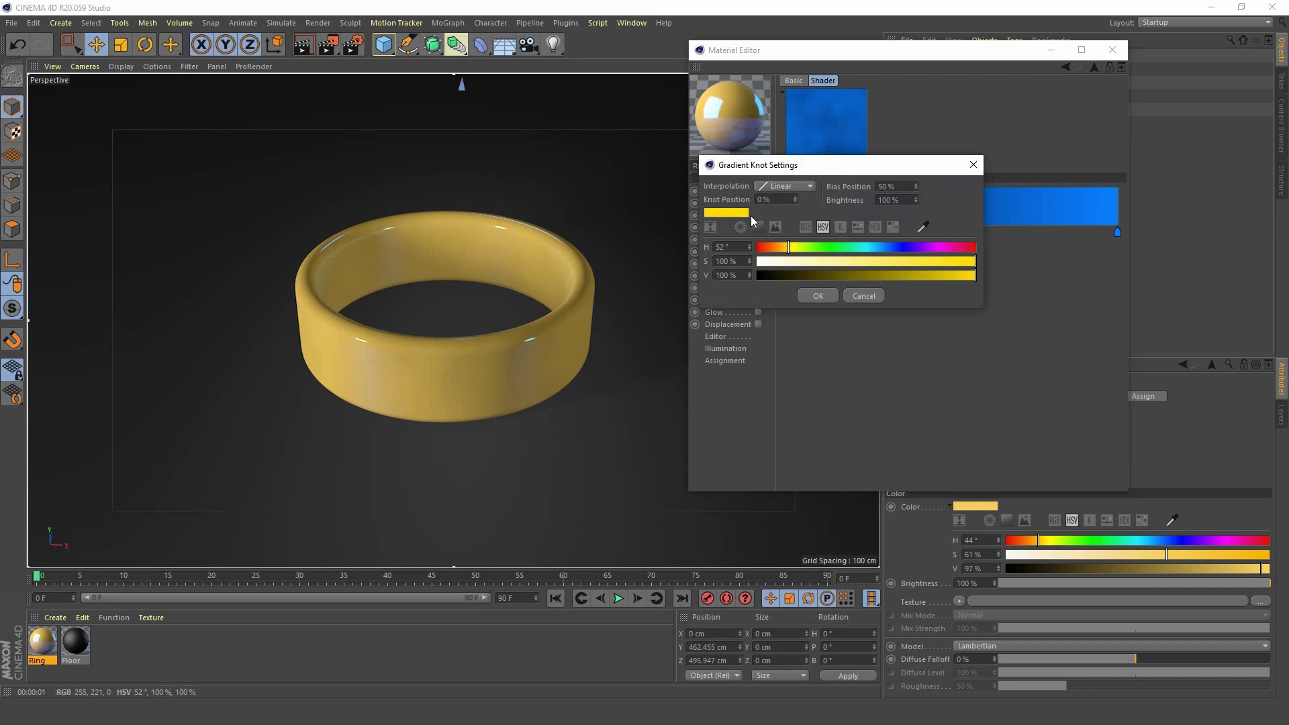
pyautogui.click(819, 296)
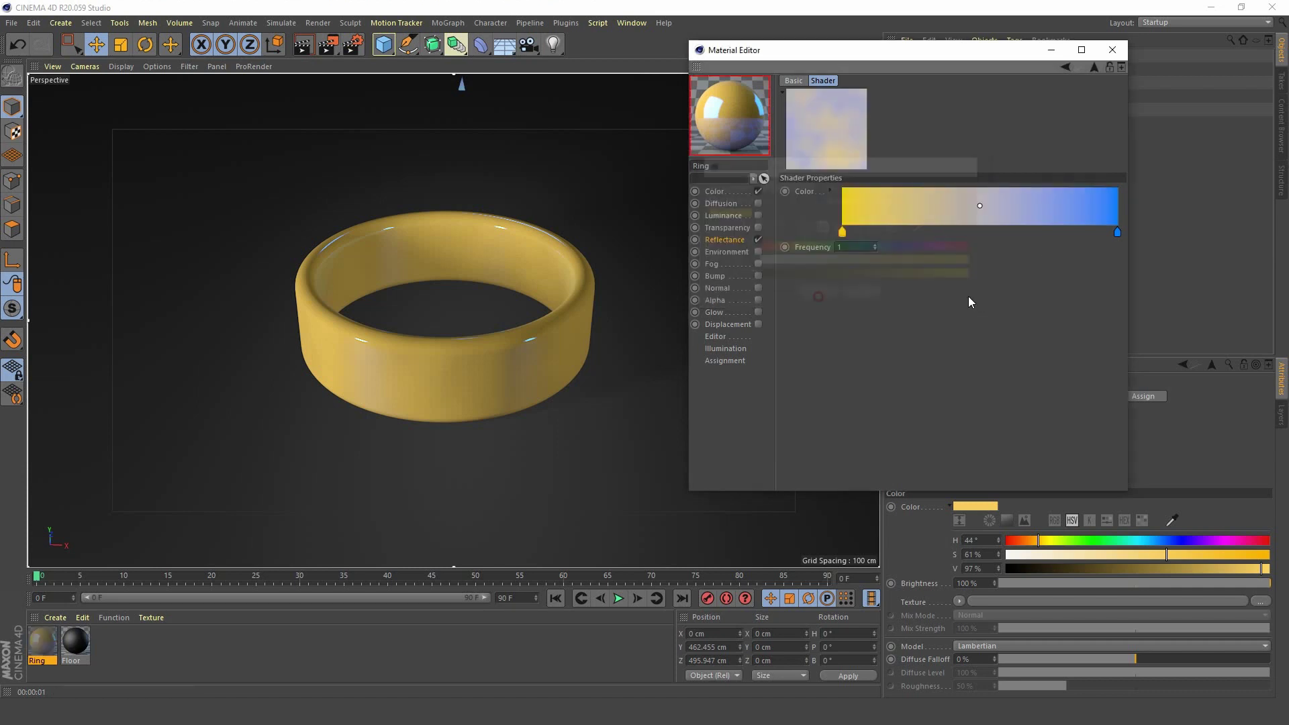
# Set the Metal shader's end gradient knot to a darker yellow, H about 55° and V 81%, and return to the reflectance settings.
pyautogui.doubleClick(1119, 235)
pyautogui.click(1070, 250)
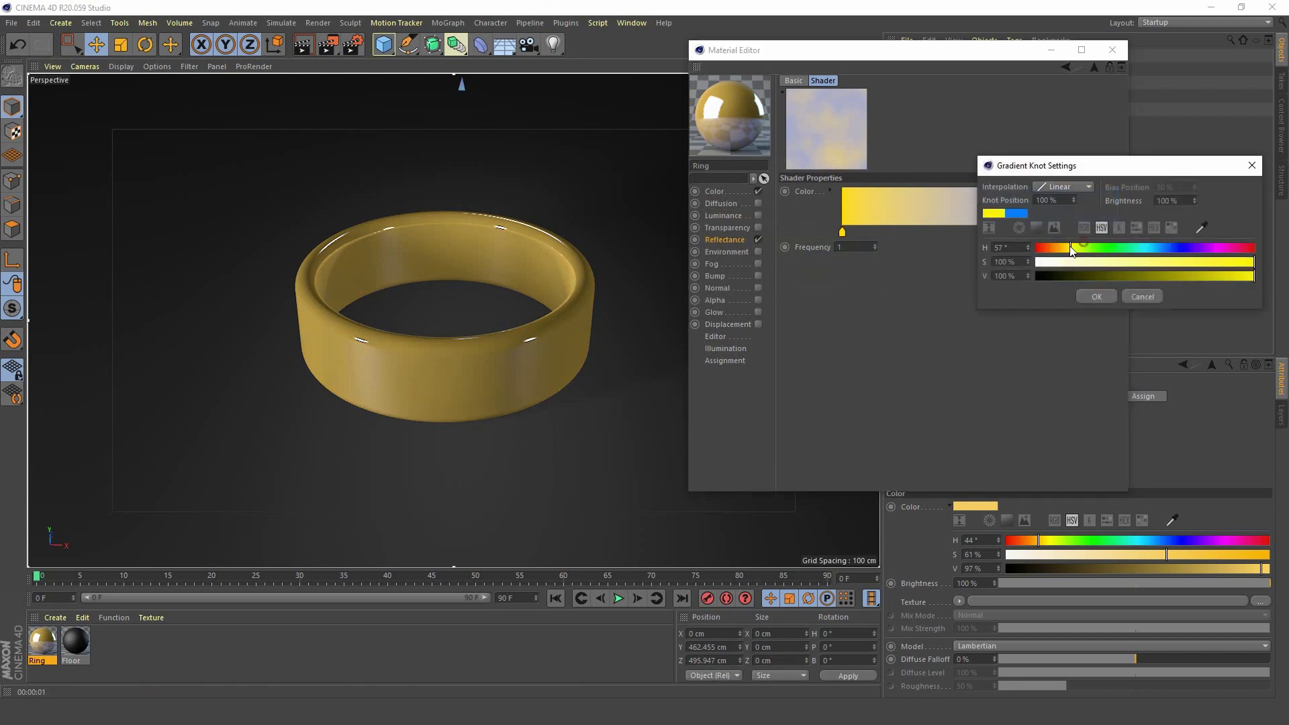
pyautogui.moveTo(1249, 276); pyautogui.dragTo(1212, 276)
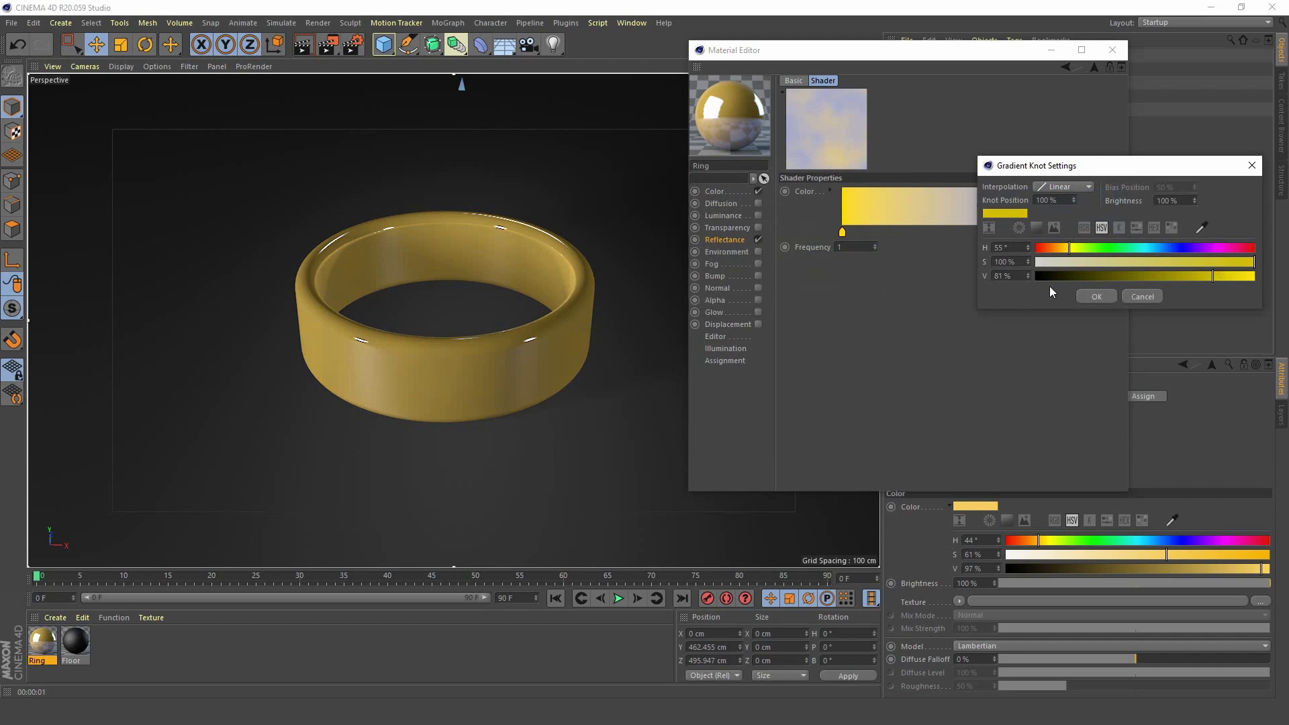
pyautogui.moveTo(1065, 249); pyautogui.dragTo(1070, 246)
pyautogui.click(1098, 296)
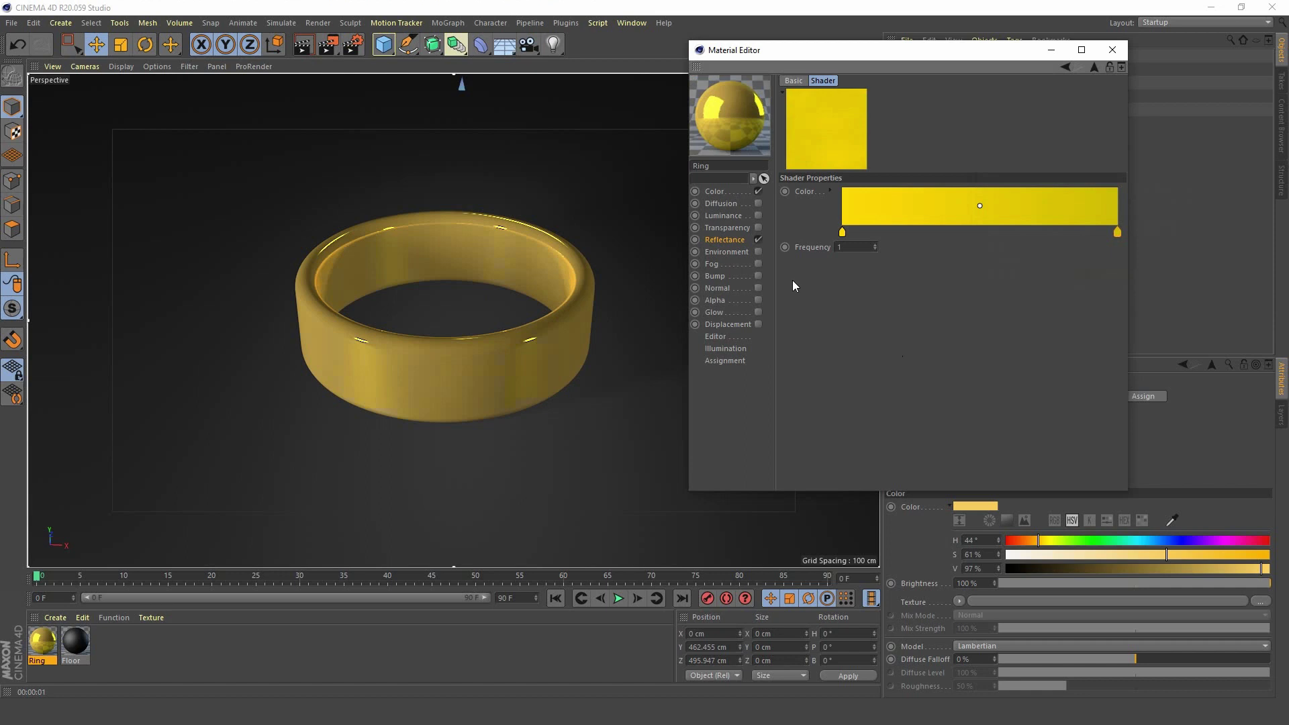
pyautogui.click(728, 240)
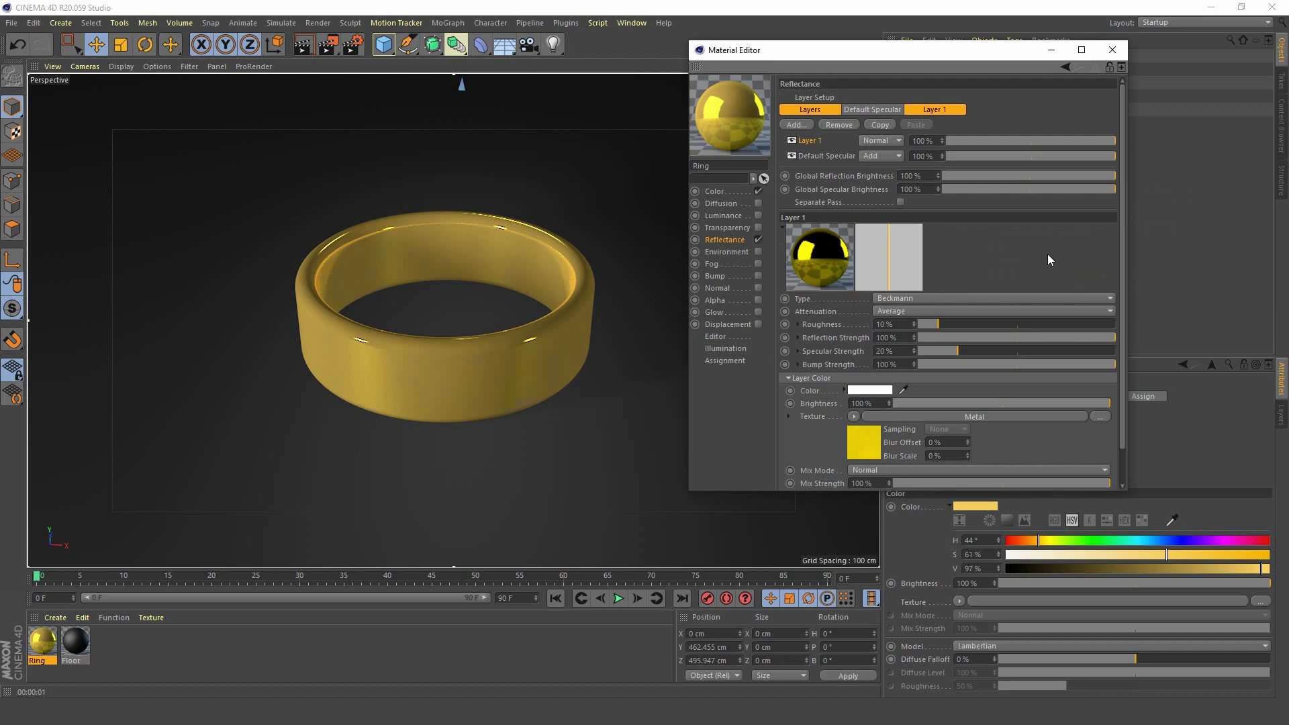
# Set the roughness of the Ring material's Layer 1 reflectance to 20%.
pyautogui.doubleClick(905, 324)
pyautogui.write('20')
pyautogui.press('Return')
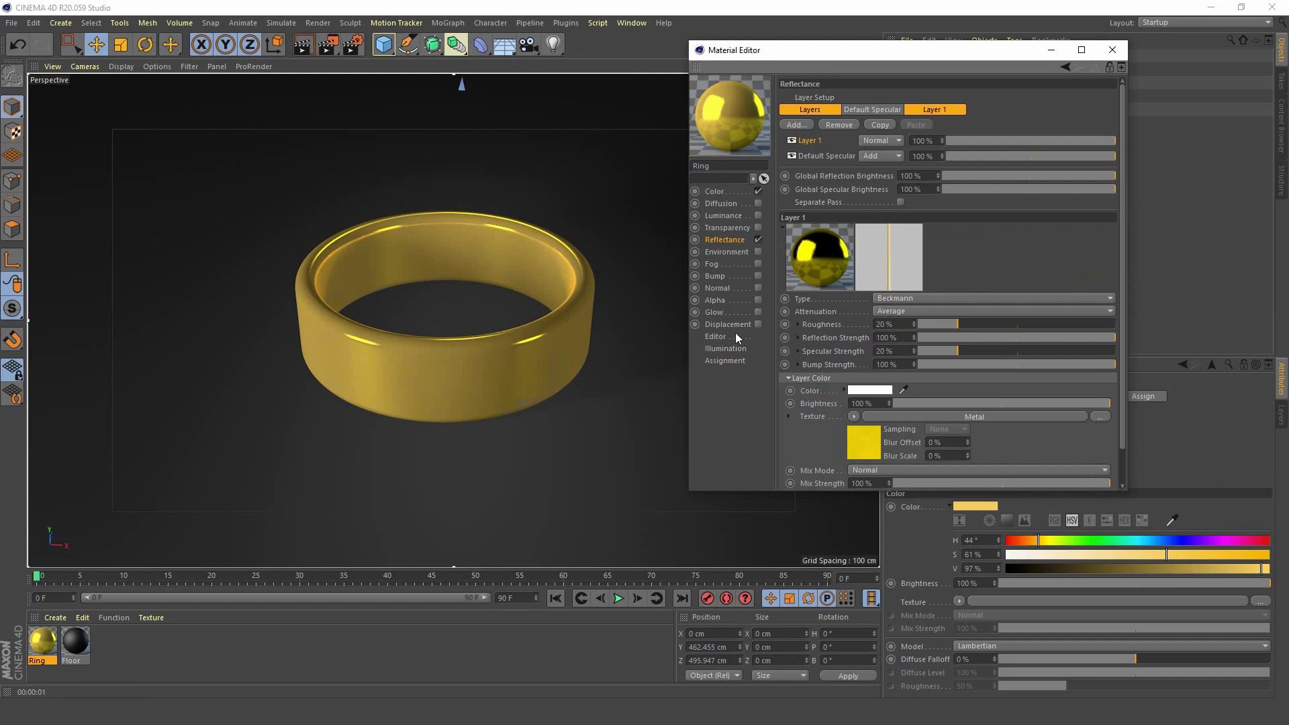
# Add a second Beckmann reflectance layer and set the blend mode of both Layer 1 and Layer 2 to Add.
pyautogui.click(803, 129)
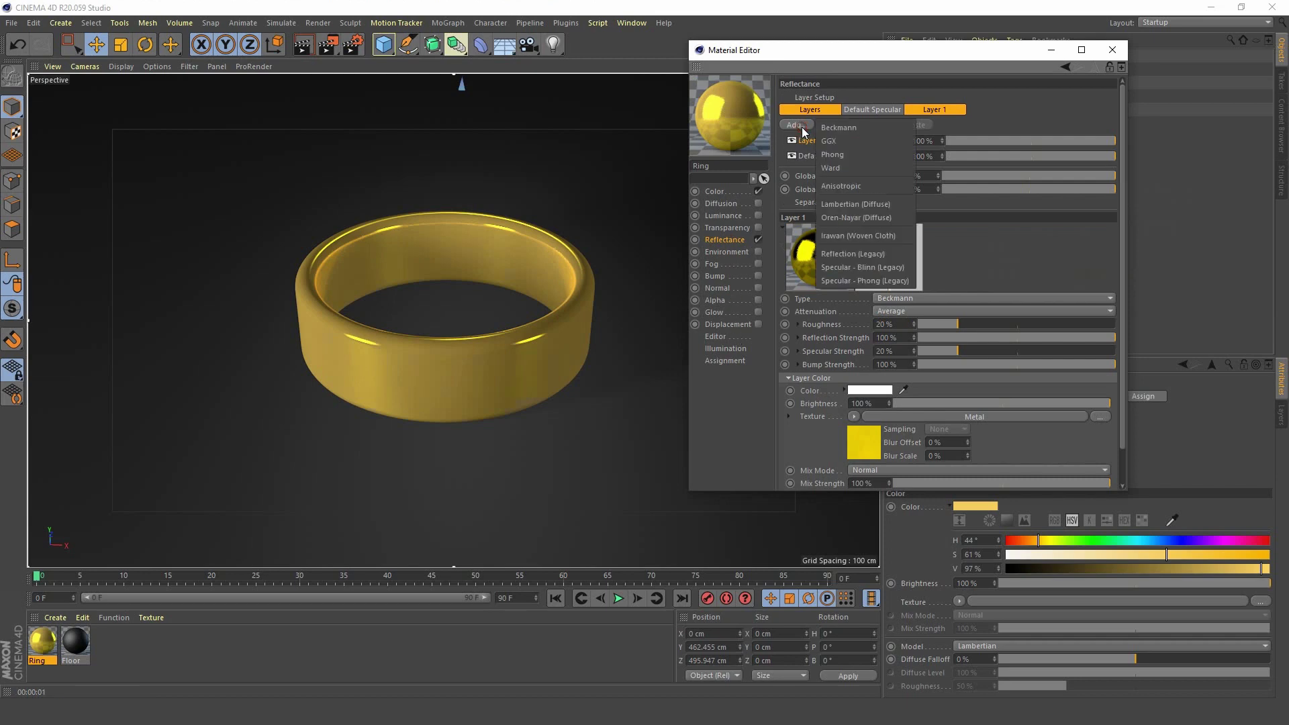
pyautogui.click(865, 126)
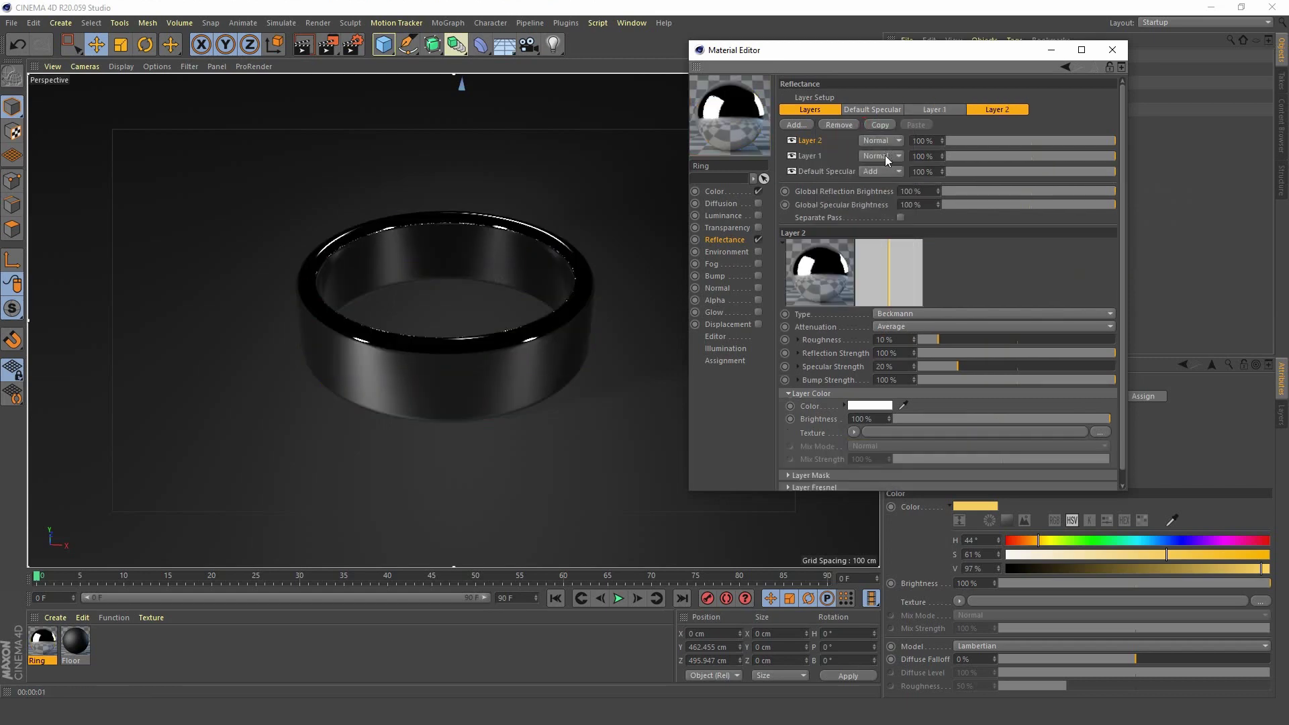
pyautogui.click(886, 183)
pyautogui.click(881, 139)
pyautogui.click(882, 170)
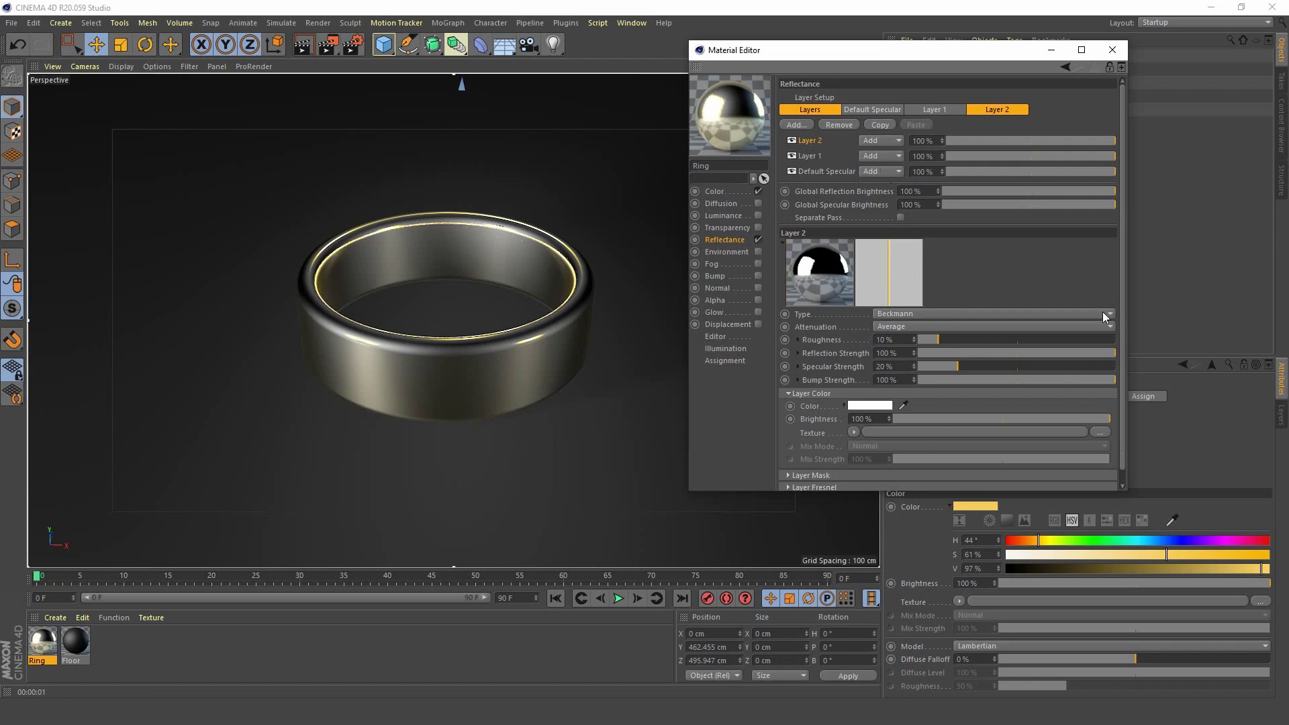
pyautogui.moveTo(1123, 286); pyautogui.dragTo(1125, 303)
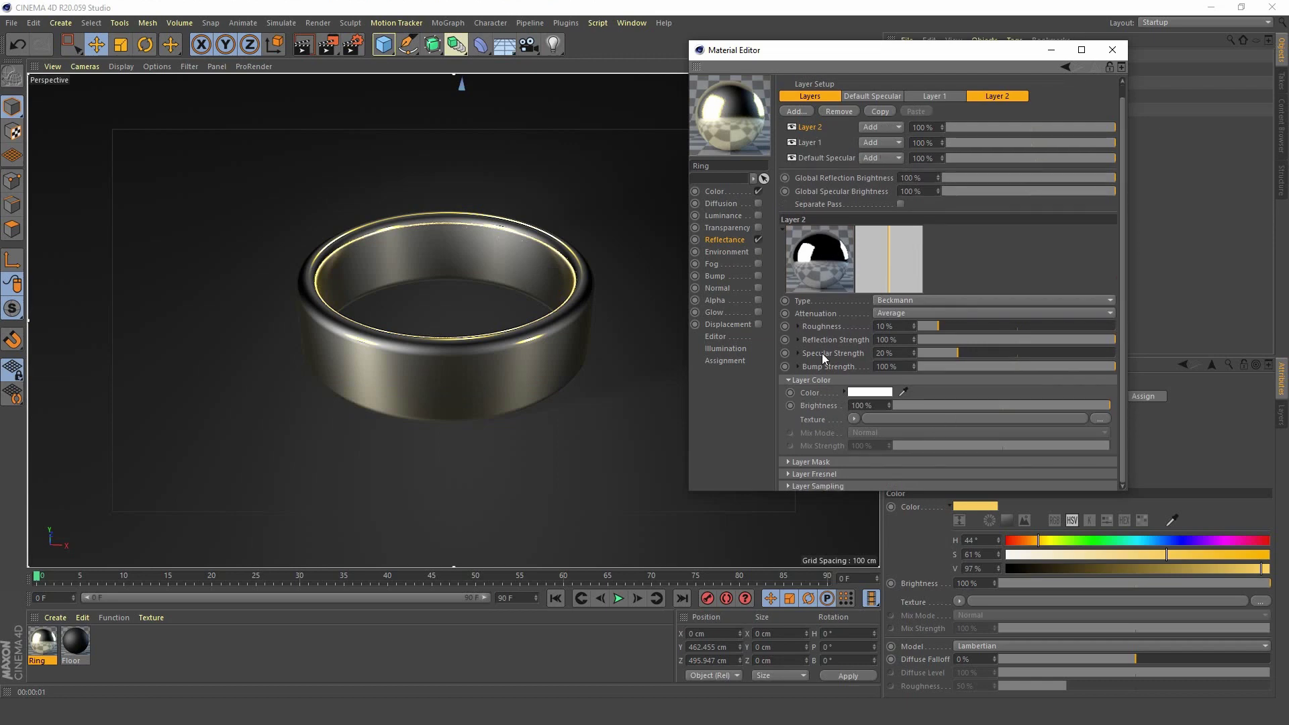
# Load the Metal surface shader as the layer color texture of Layer 2.
pyautogui.click(812, 143)
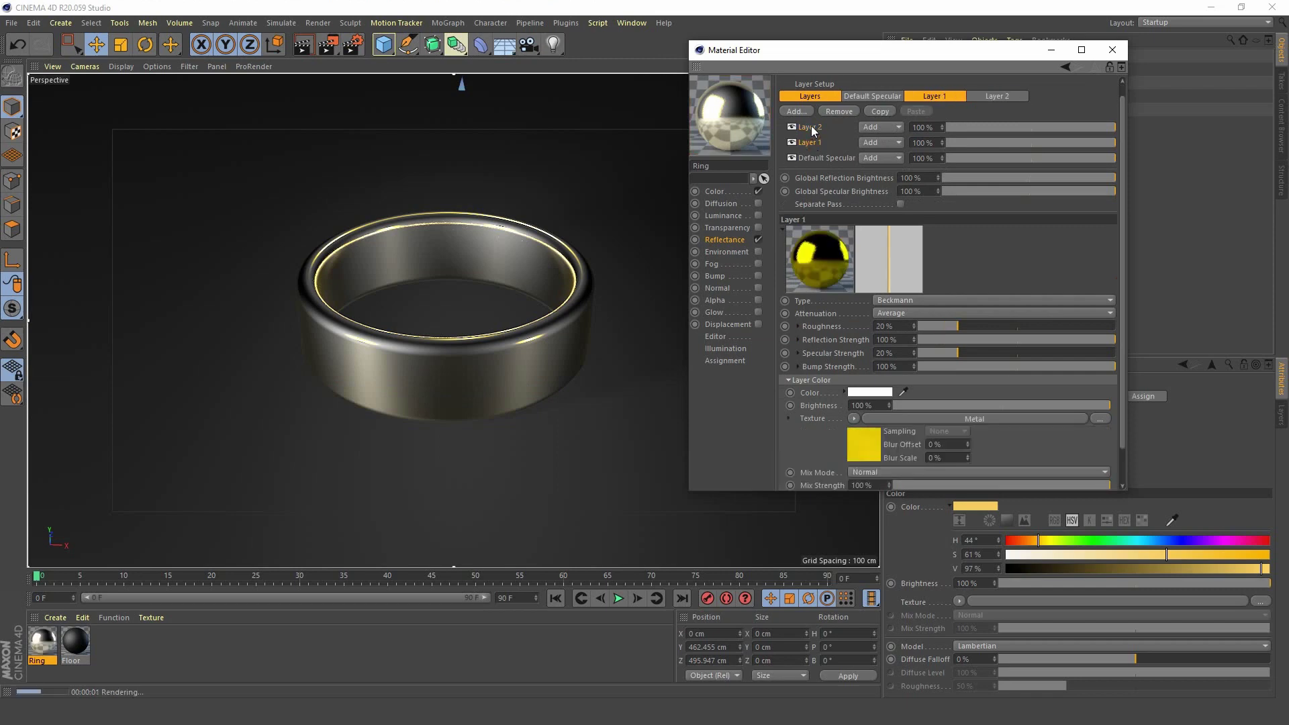
pyautogui.click(810, 127)
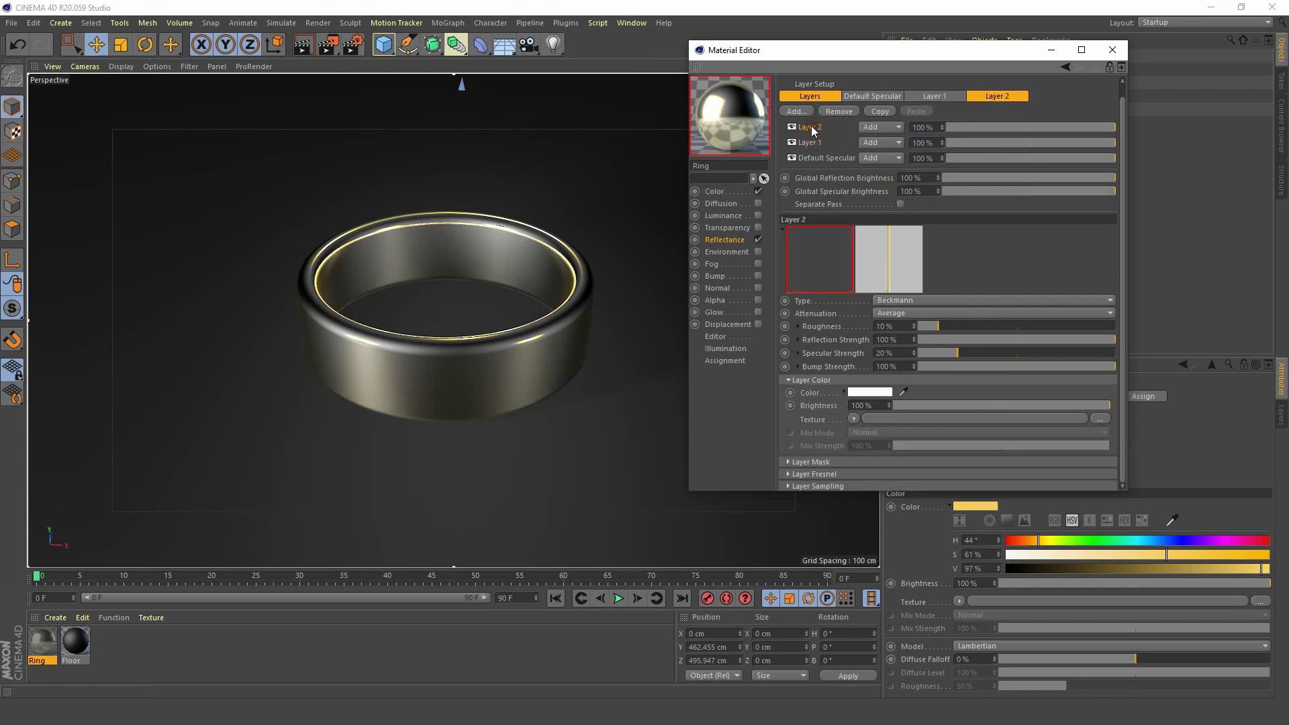
pyautogui.click(856, 417)
pyautogui.moveTo(899, 377)
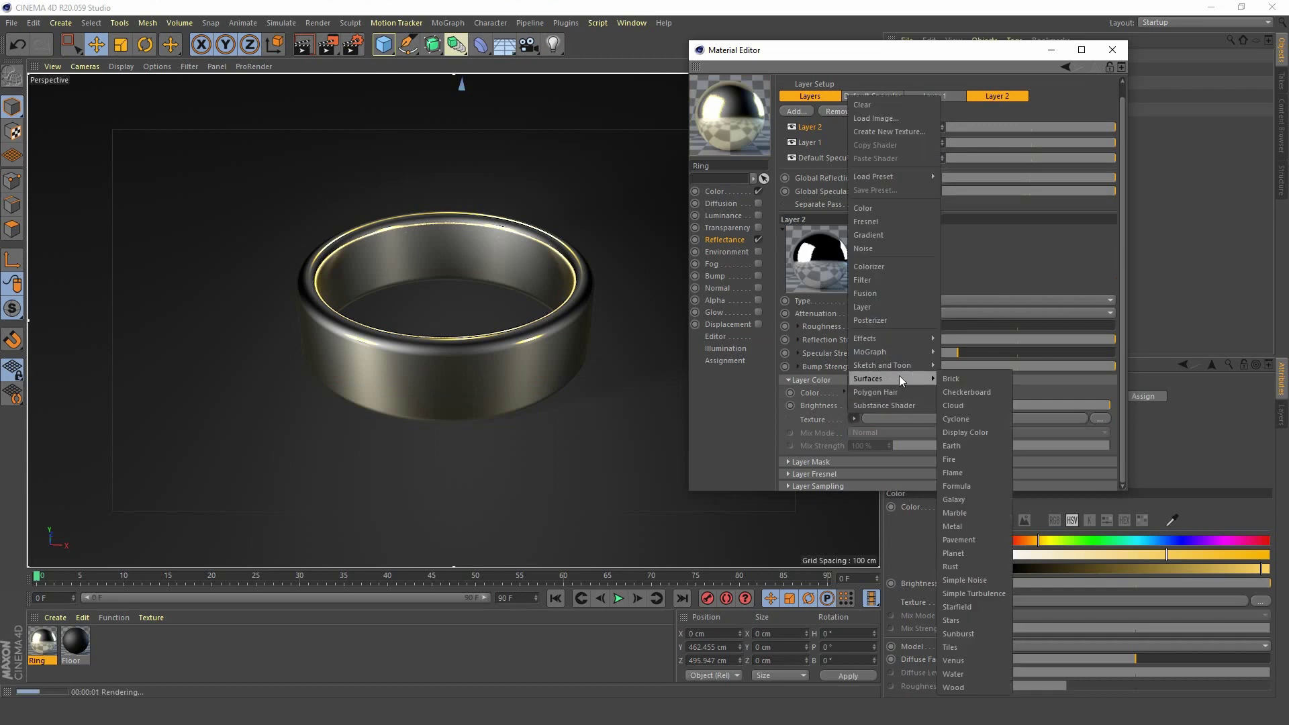
pyautogui.click(970, 527)
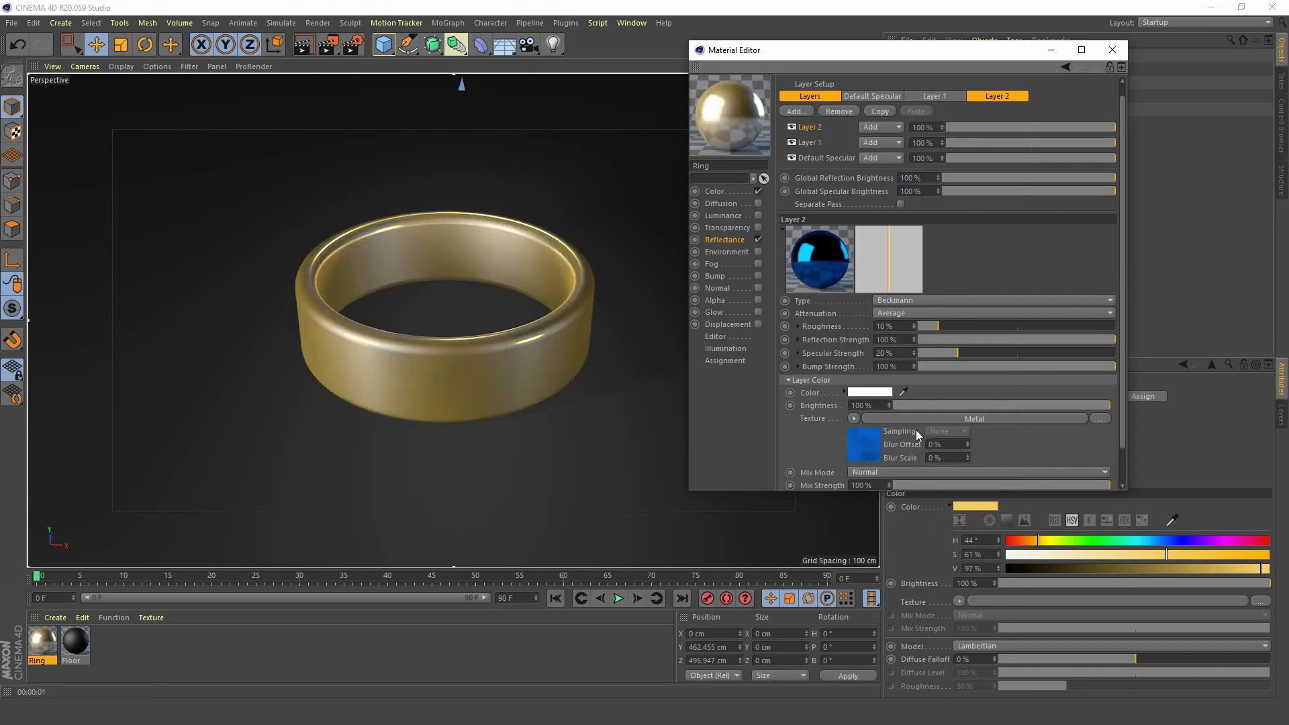
# Set the starting gradient knot of Layer 2's Metal shader to a bright golden yellow with H 47° and S 100%.
pyautogui.click(874, 449)
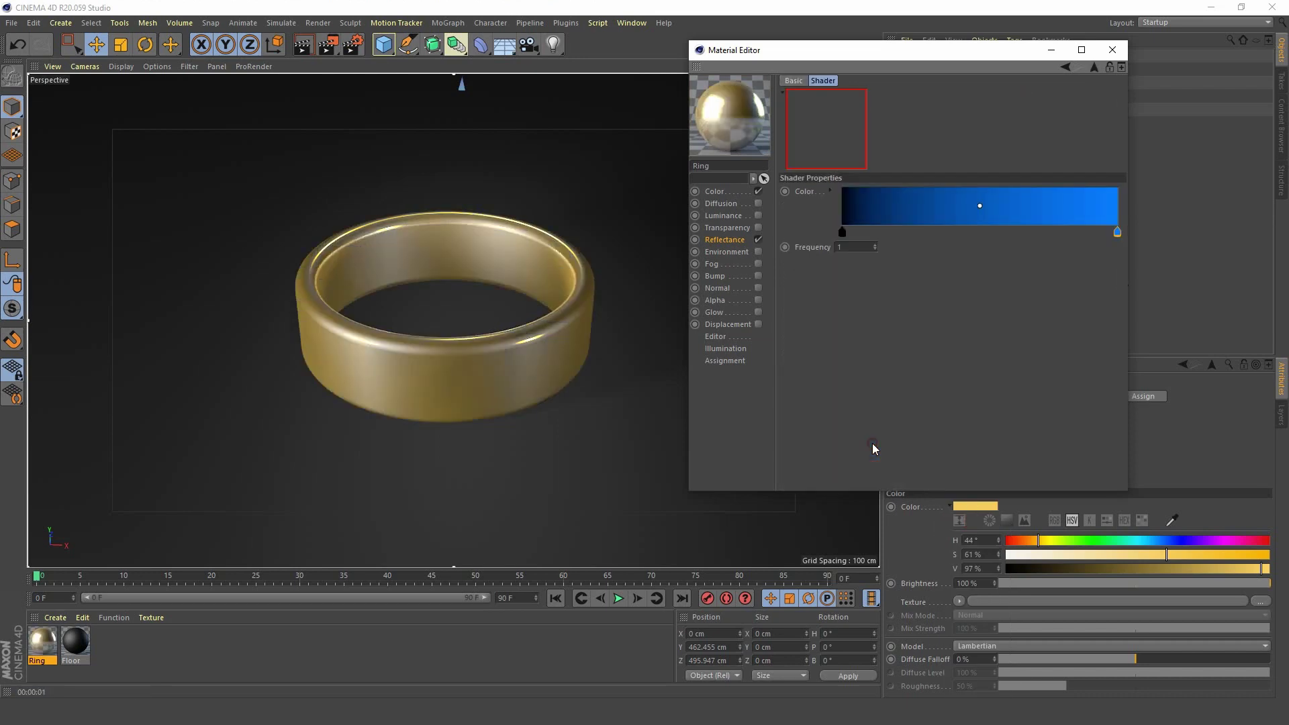
pyautogui.doubleClick(840, 235)
pyautogui.moveTo(791, 249); pyautogui.dragTo(785, 249)
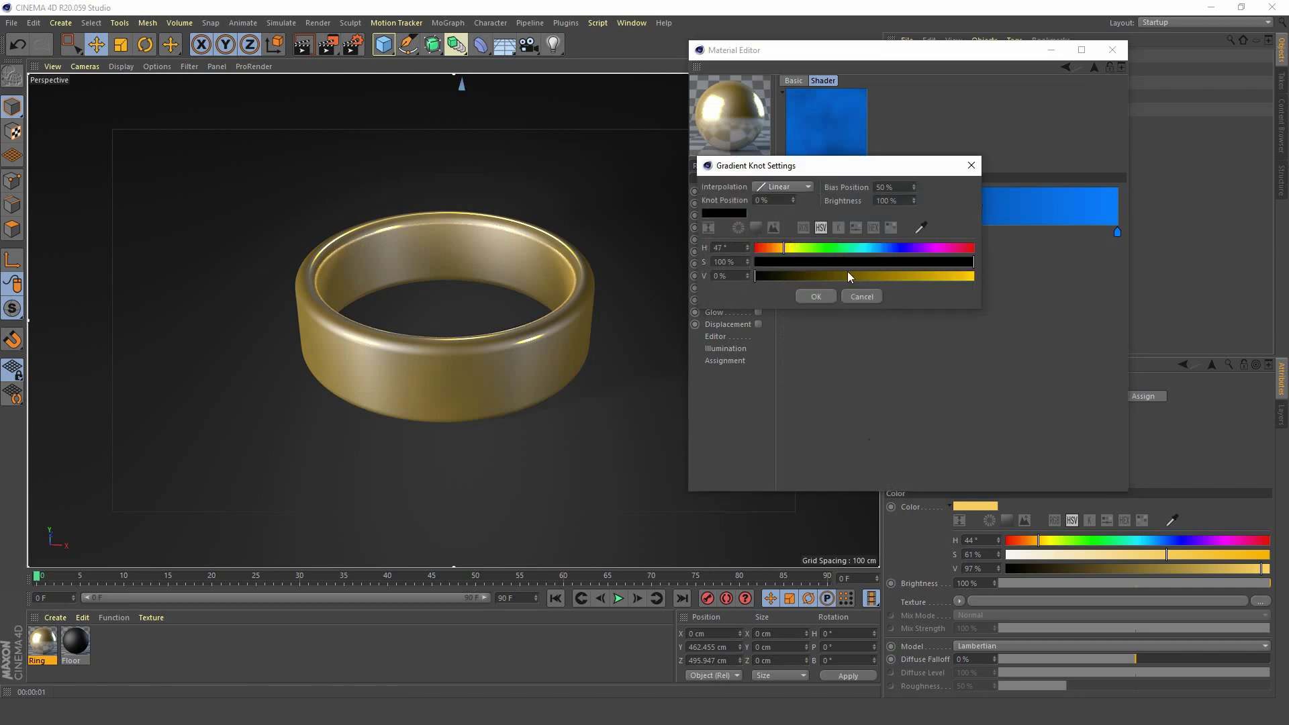
pyautogui.click(935, 278)
pyautogui.click(816, 296)
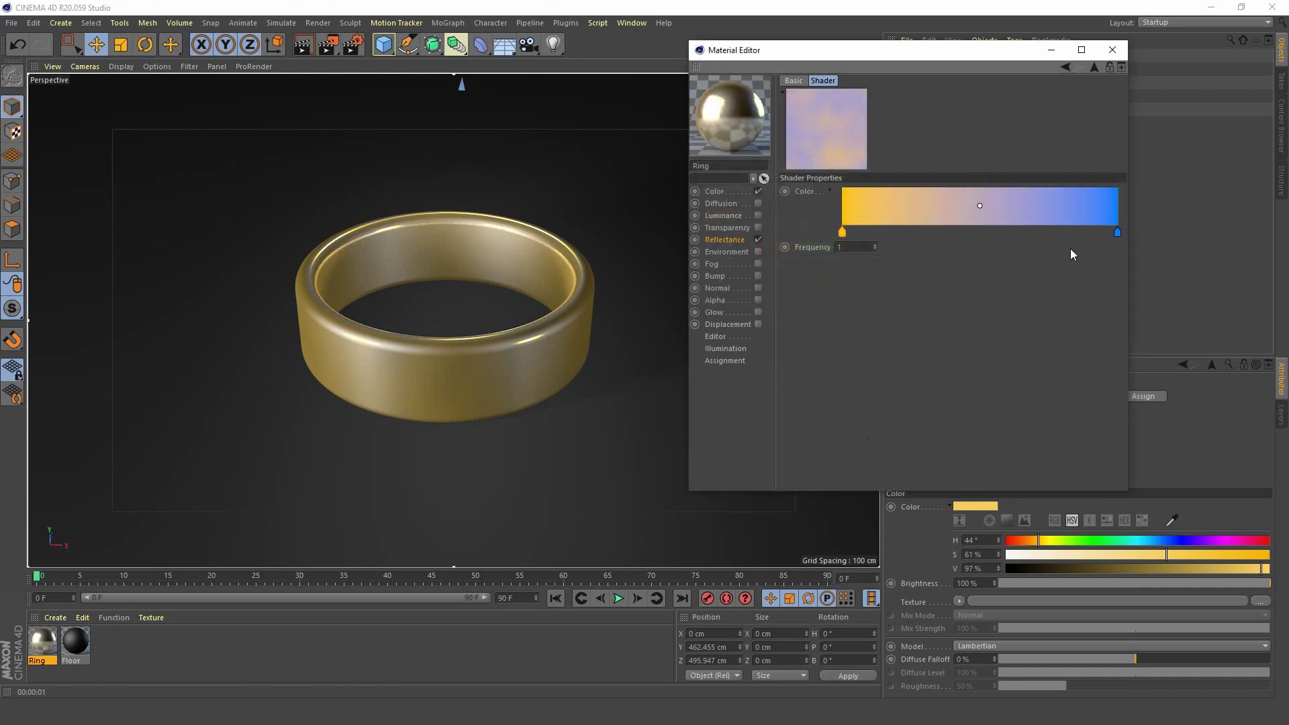
# Change the end gradient knot of Layer 2's Metal shader from blue to bright yellow.
pyautogui.doubleClick(1117, 233)
pyautogui.moveTo(1075, 244); pyautogui.dragTo(1068, 244)
pyautogui.click(1080, 295)
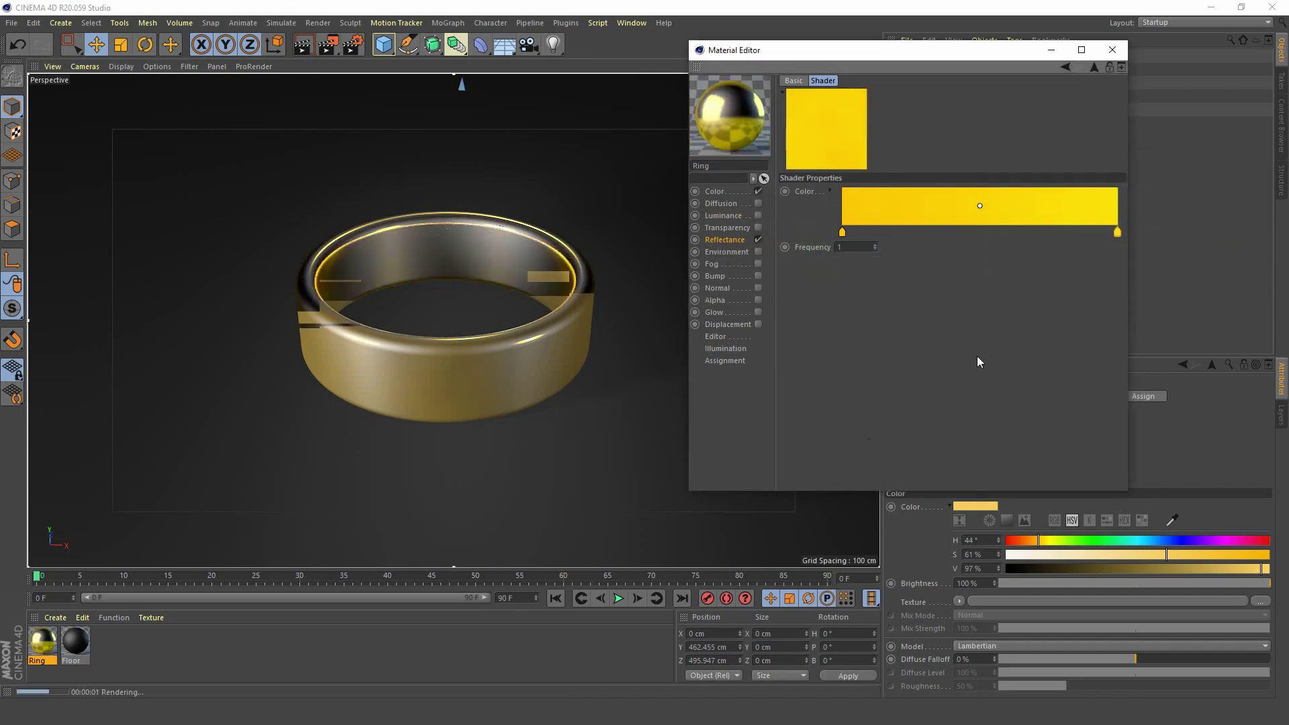
# Try a pale yellow knot with S 39% near the gradient's middle, and remove it from the gradient.
pyautogui.click(978, 233)
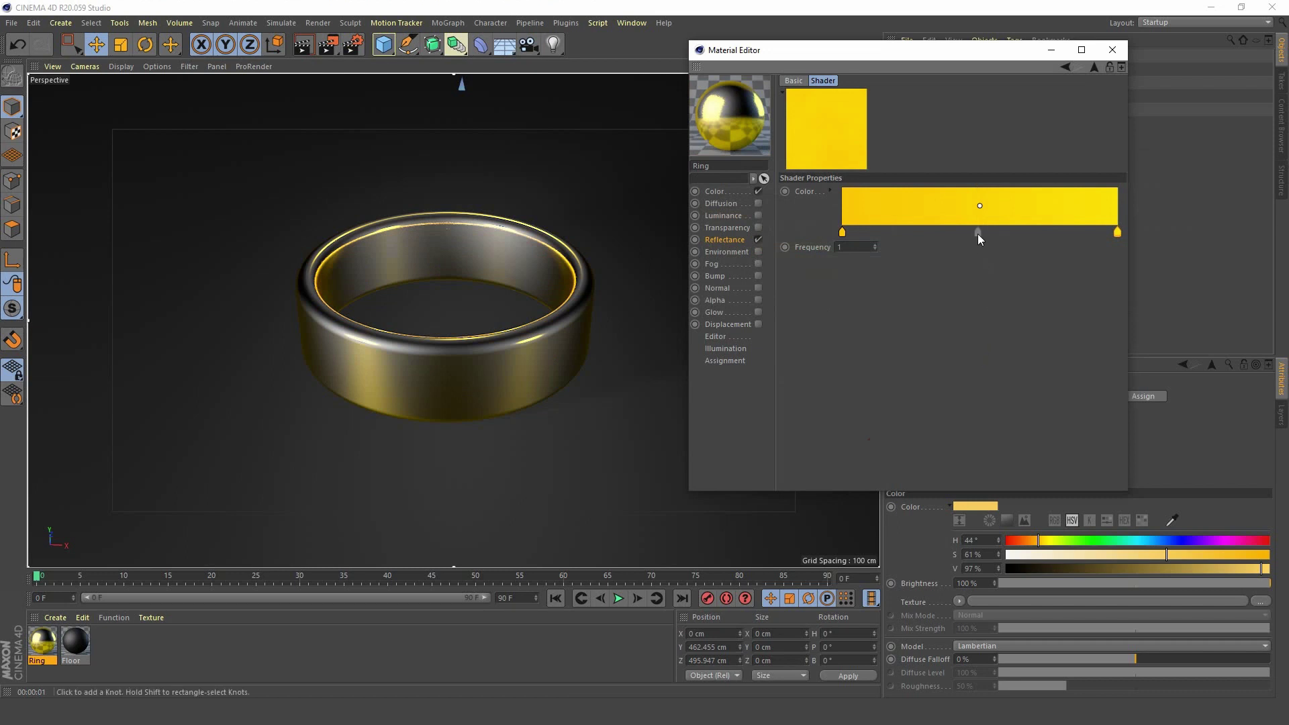
pyautogui.doubleClick(978, 234)
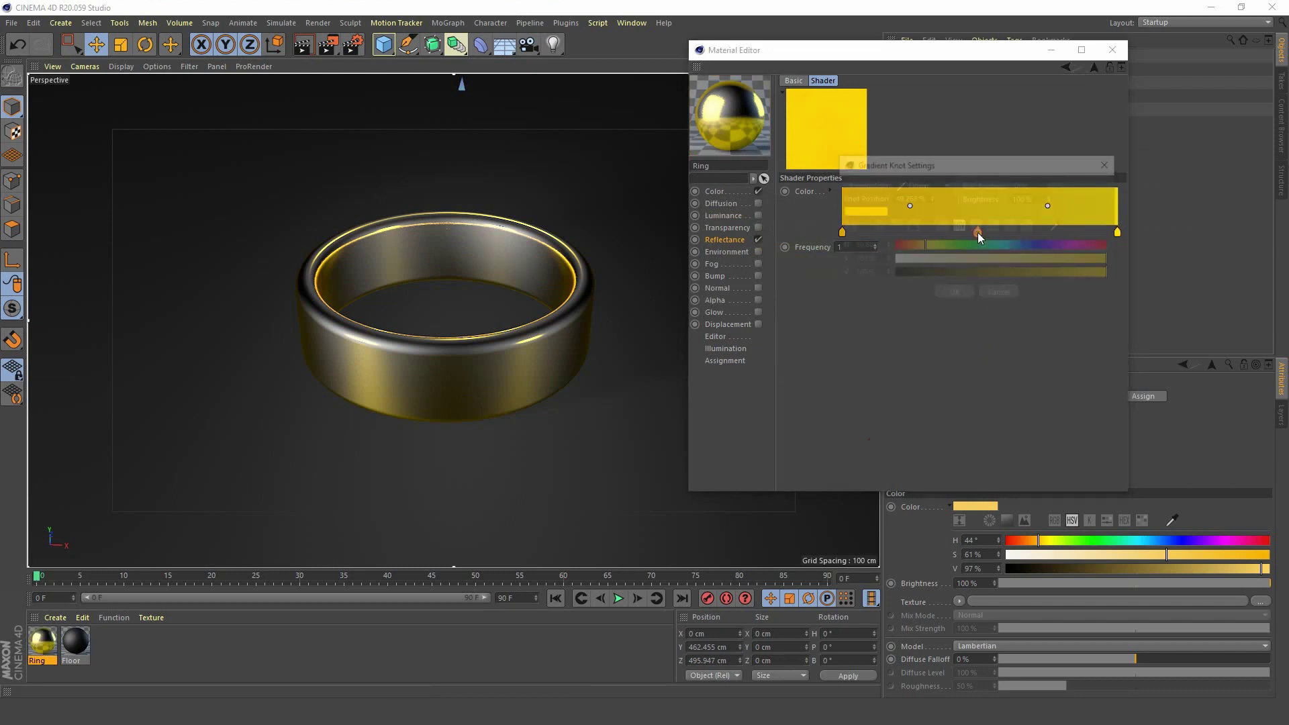
pyautogui.moveTo(994, 172); pyautogui.dragTo(992, 294)
pyautogui.moveTo(998, 384); pyautogui.dragTo(977, 384)
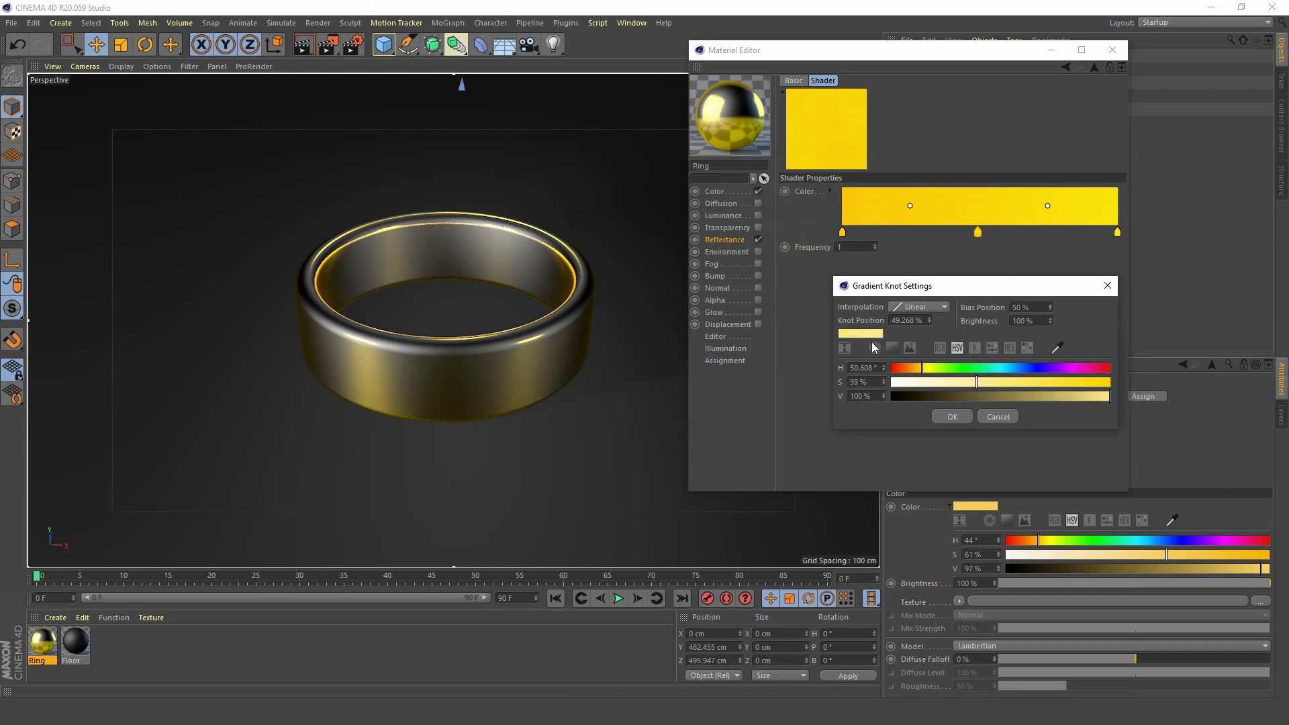
pyautogui.click(954, 417)
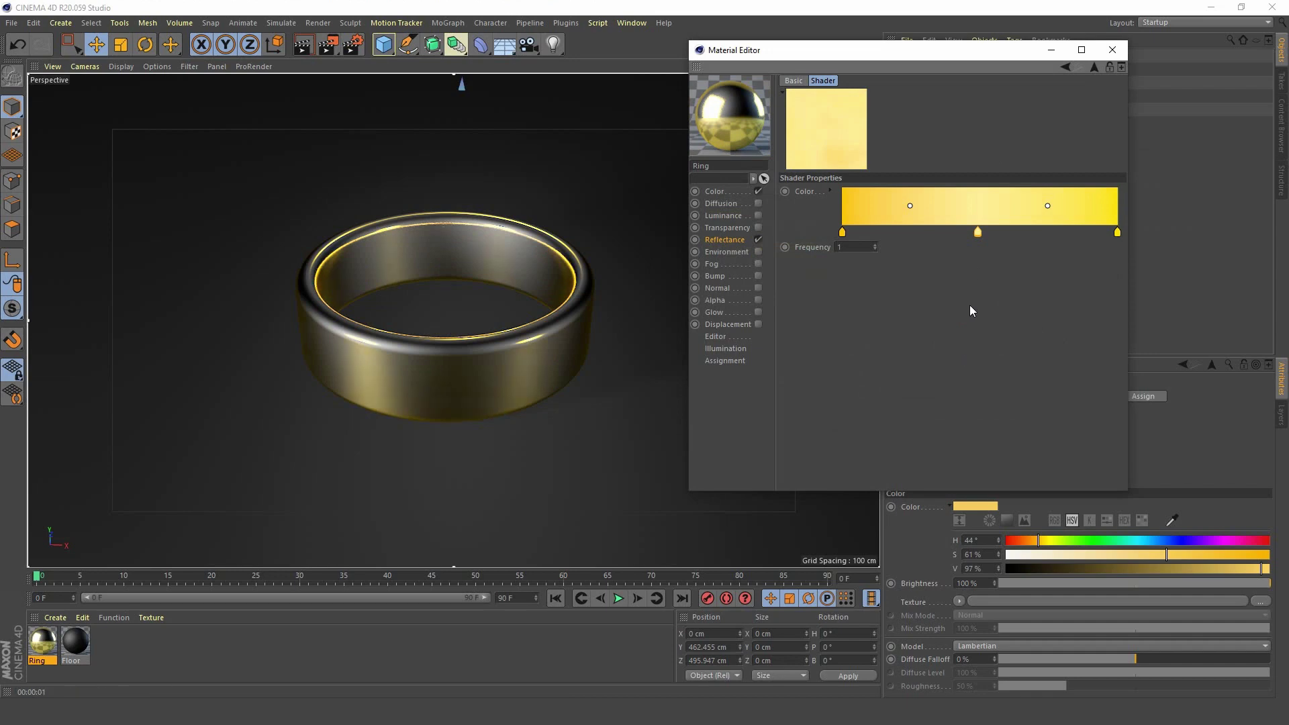
pyautogui.moveTo(978, 235); pyautogui.dragTo(1009, 411)
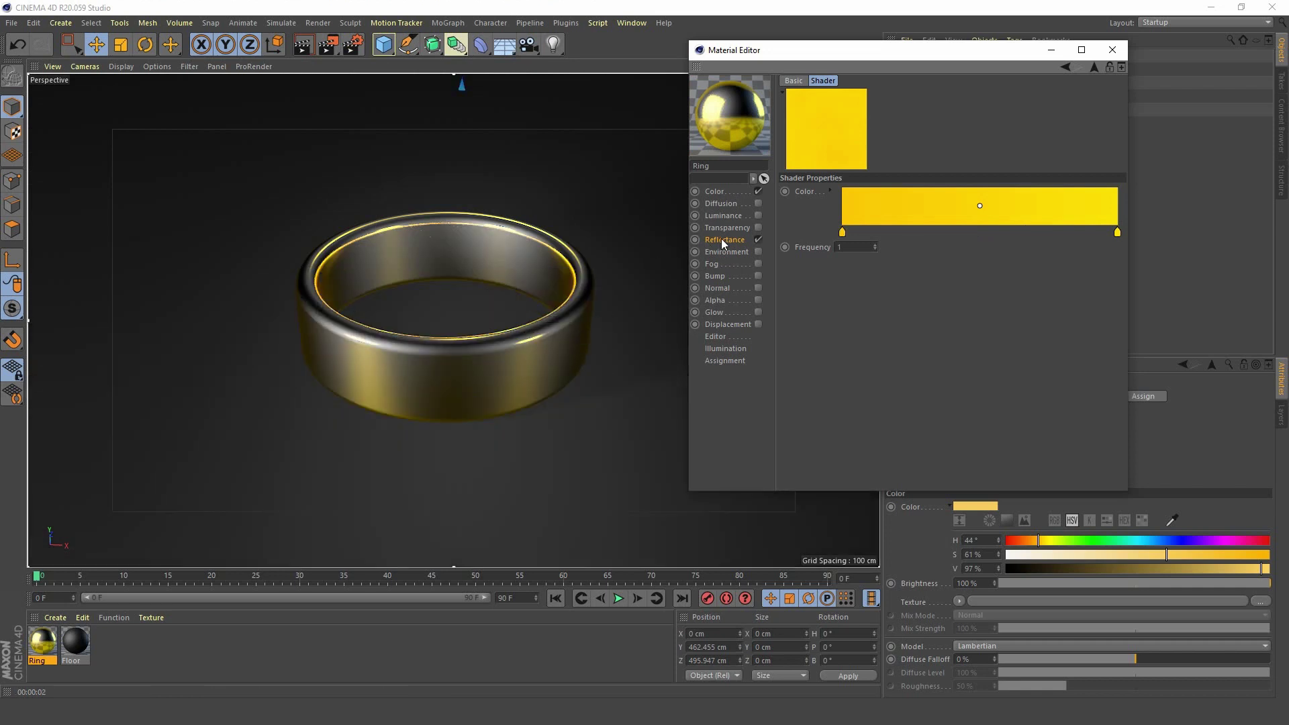
# Return to the reflectance settings and set the roughness of Layer 2 to 20%.
pyautogui.click(1093, 69)
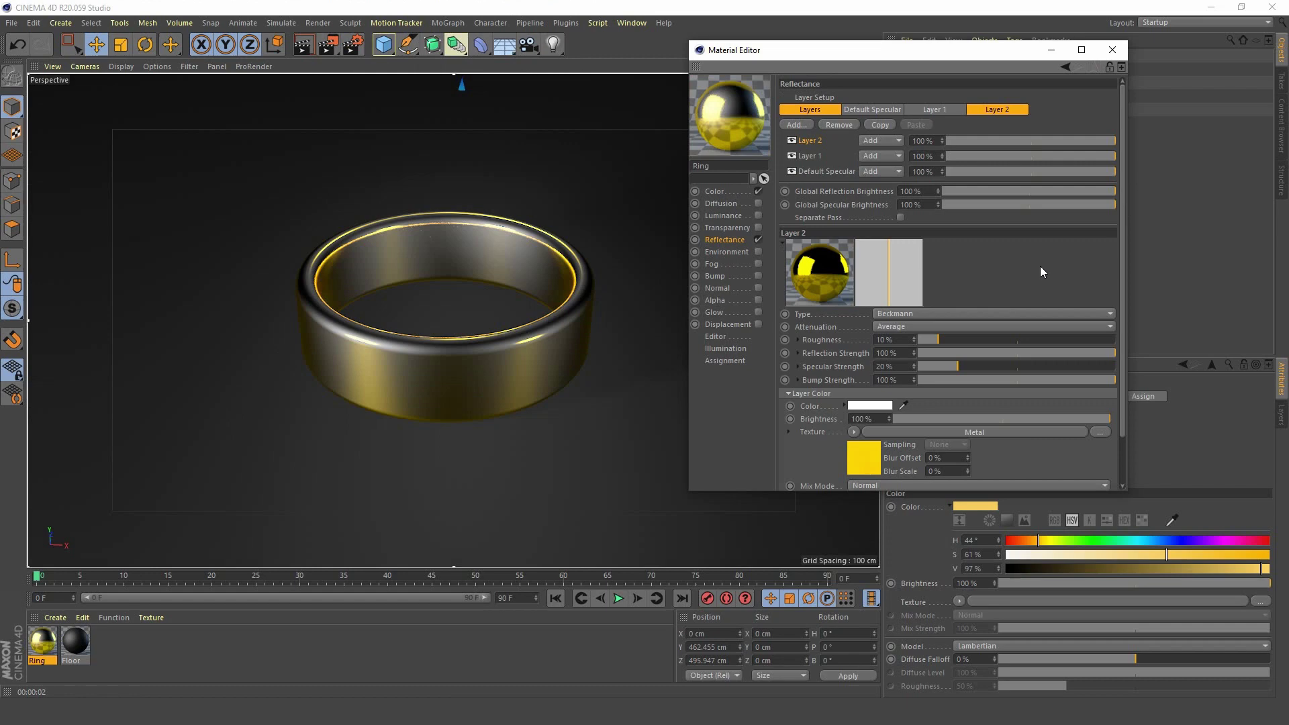
pyautogui.doubleClick(899, 339)
pyautogui.write('20')
pyautogui.press('Return')
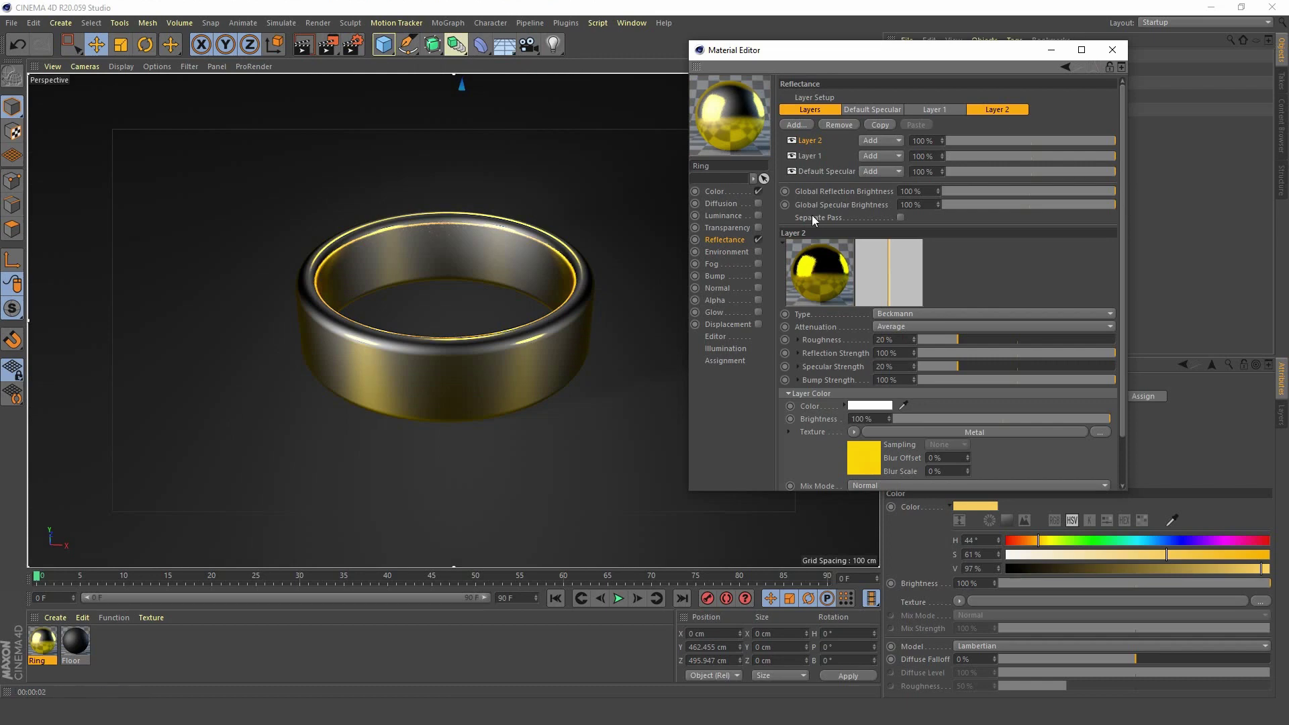
# Set the Default Specular layer's width to 20% and raise its specular strength to the maximum.
pyautogui.click(820, 172)
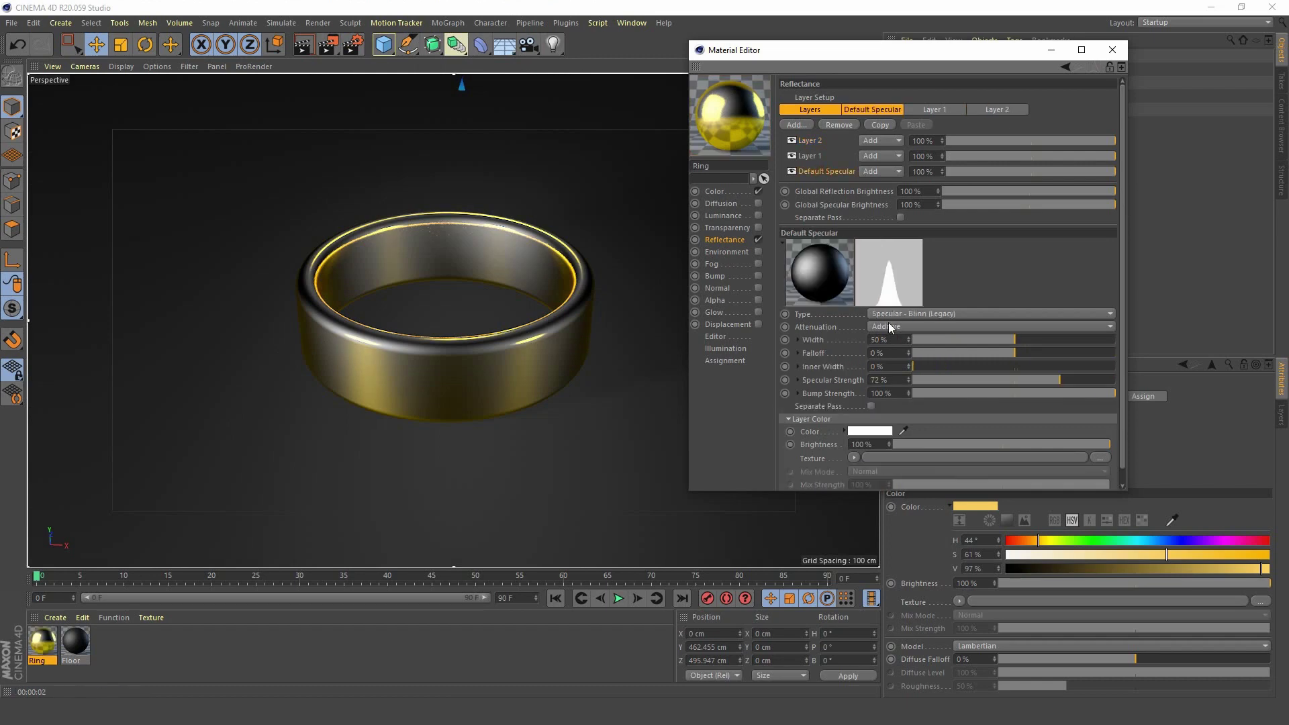
pyautogui.moveTo(1009, 339); pyautogui.dragTo(954, 352)
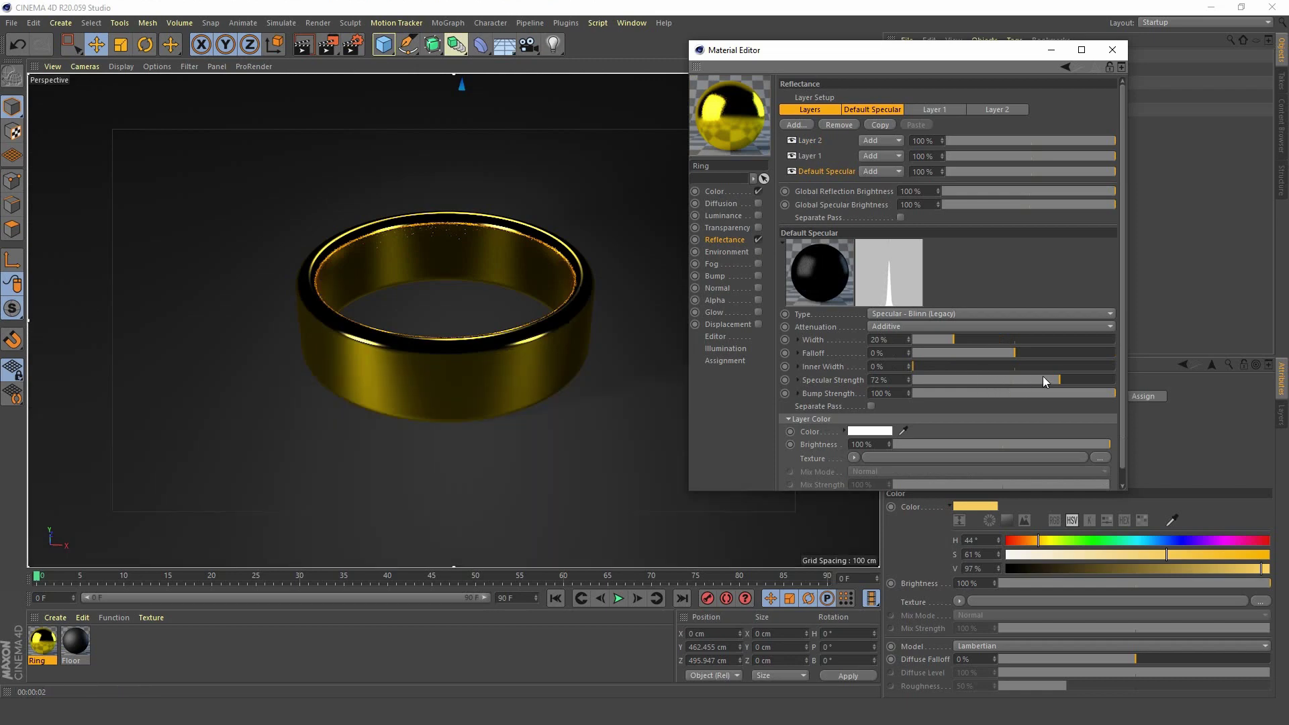
pyautogui.moveTo(1055, 381); pyautogui.dragTo(1130, 369)
# Set the specular strength of Layer 1 to 51%.
pyautogui.click(815, 155)
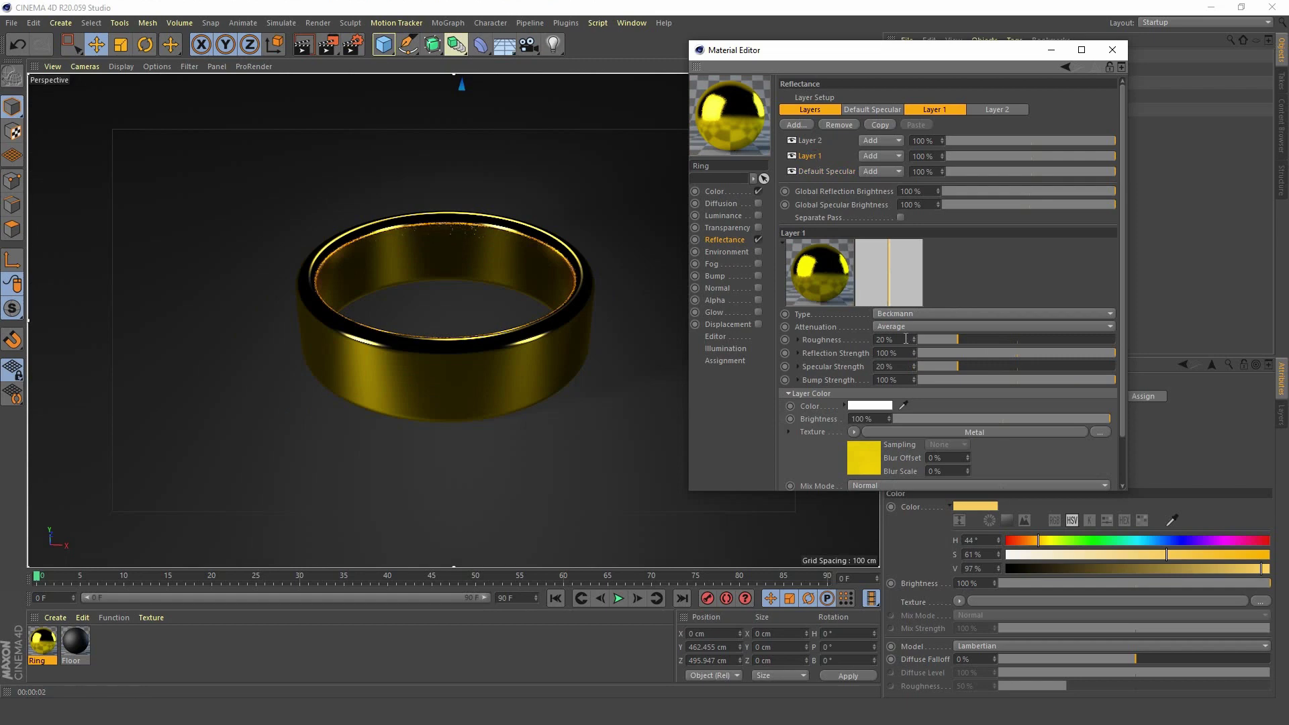
pyautogui.moveTo(951, 364); pyautogui.dragTo(1012, 359)
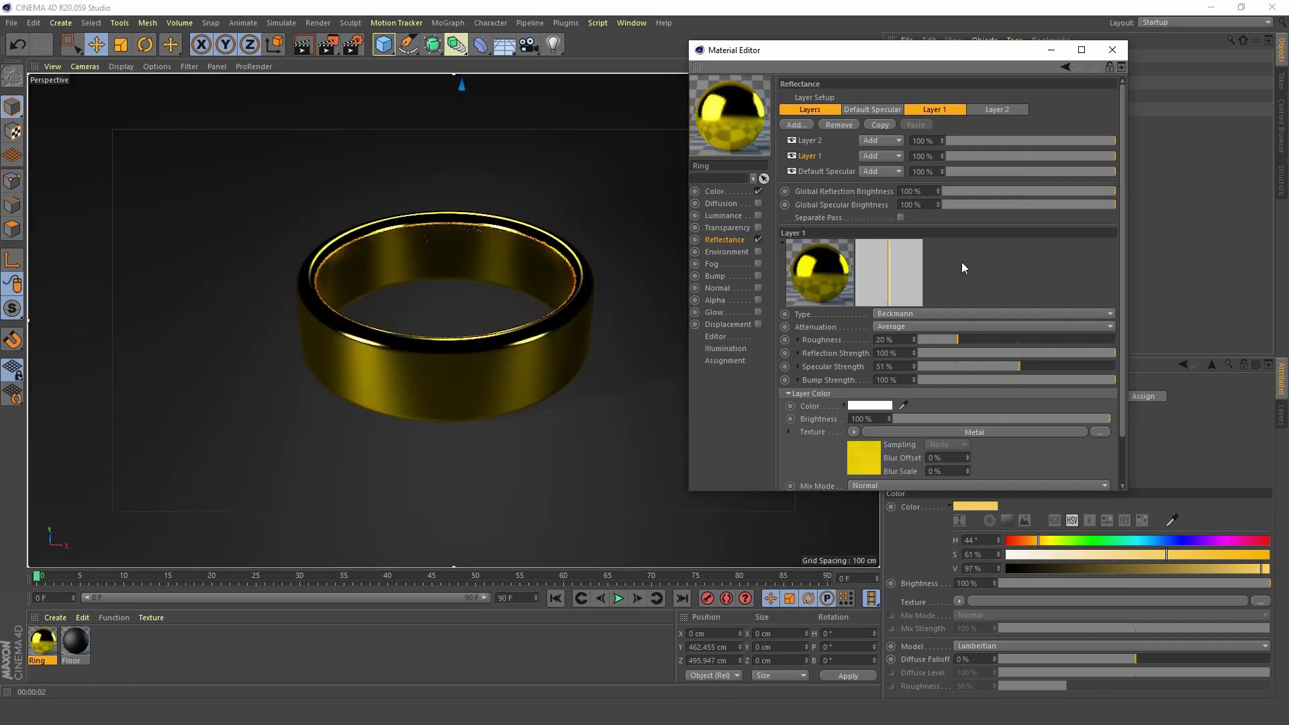
# Try a roughness of 30% on Layer 1 and undo it.
pyautogui.doubleClick(886, 339)
pyautogui.write('30')
pyautogui.press('Return')
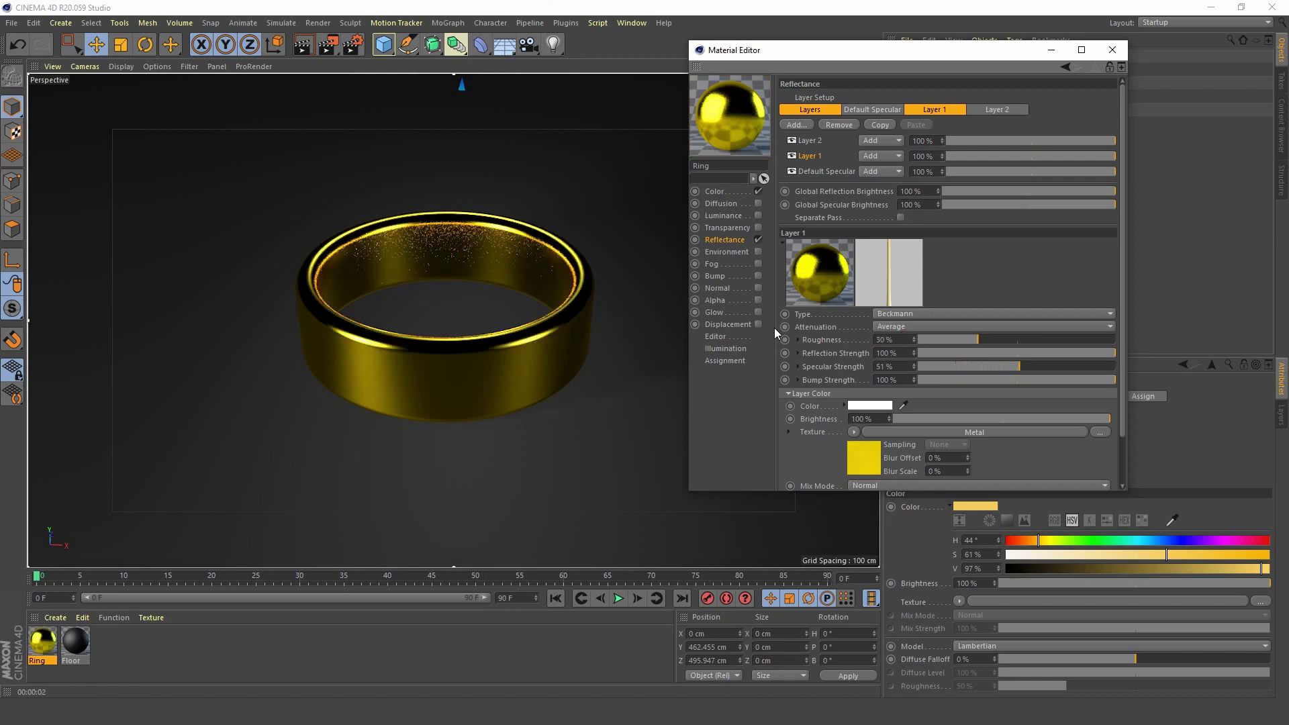
pyautogui.hotkey('ctrl', 'z')
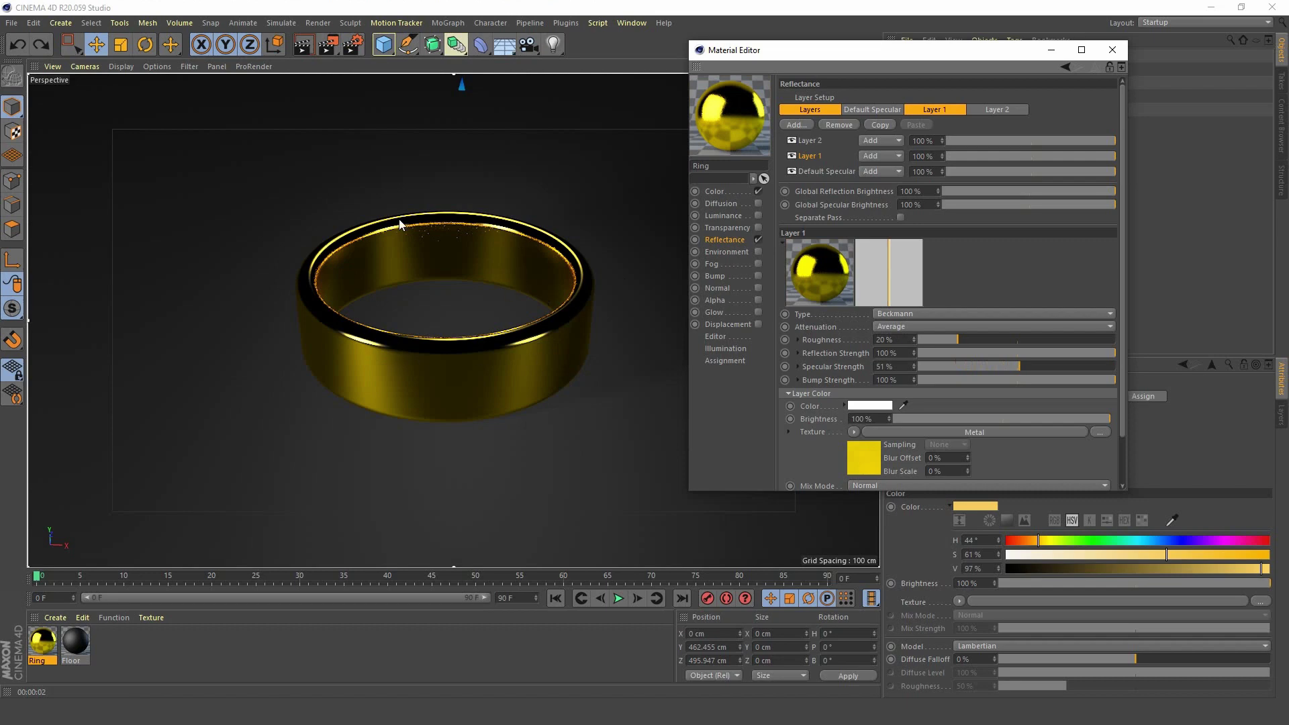
# Close the material settings and duplicate the Floor plane about 405 cm straight up above the ring.
pyautogui.click(1113, 51)
pyautogui.click(917, 98)
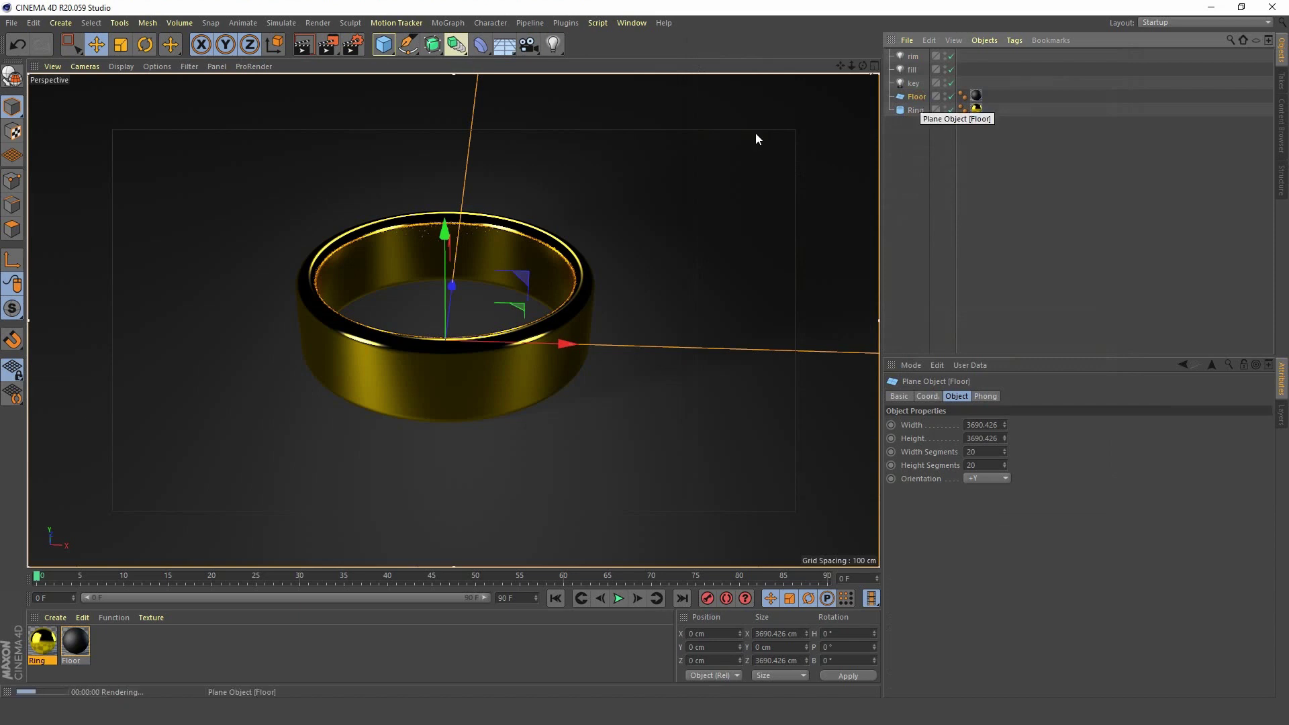
pyautogui.hotkey('ctrl', 'r')
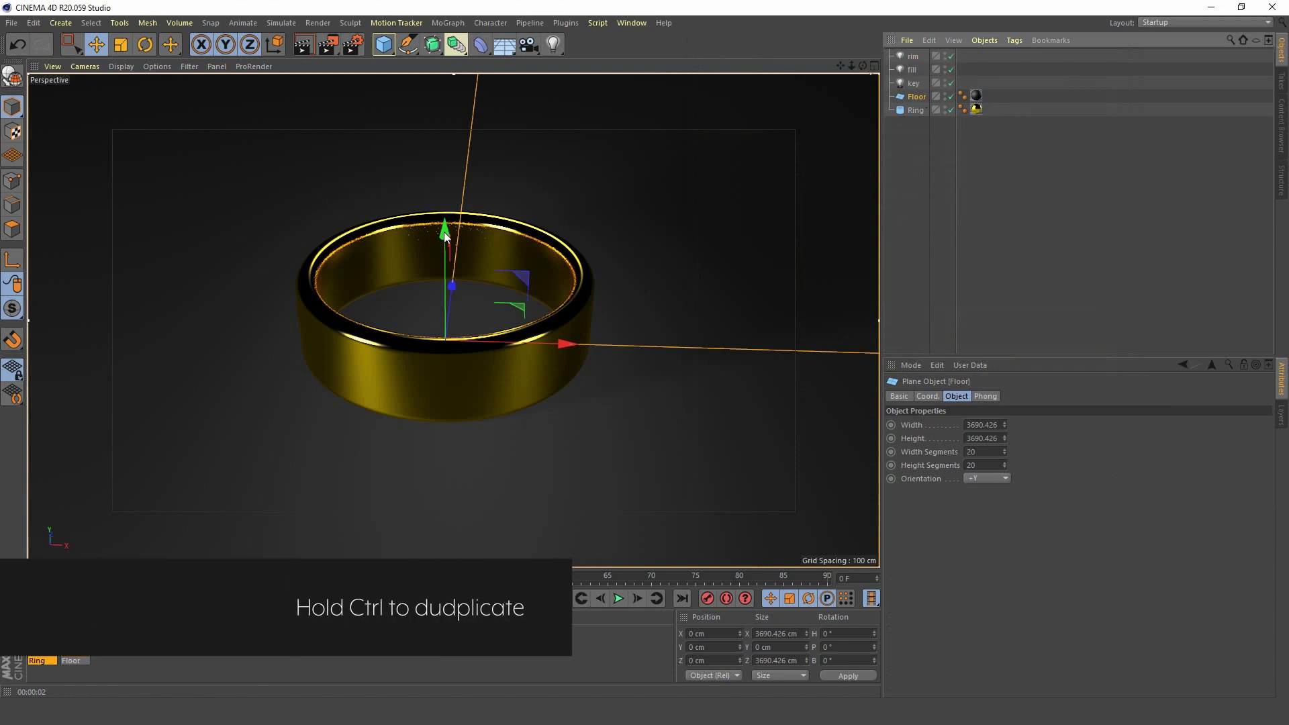
pyautogui.keyDown('ctrl'); pyautogui.moveTo(445, 231); pyautogui.dragTo(444, 42); pyautogui.keyUp('ctrl')
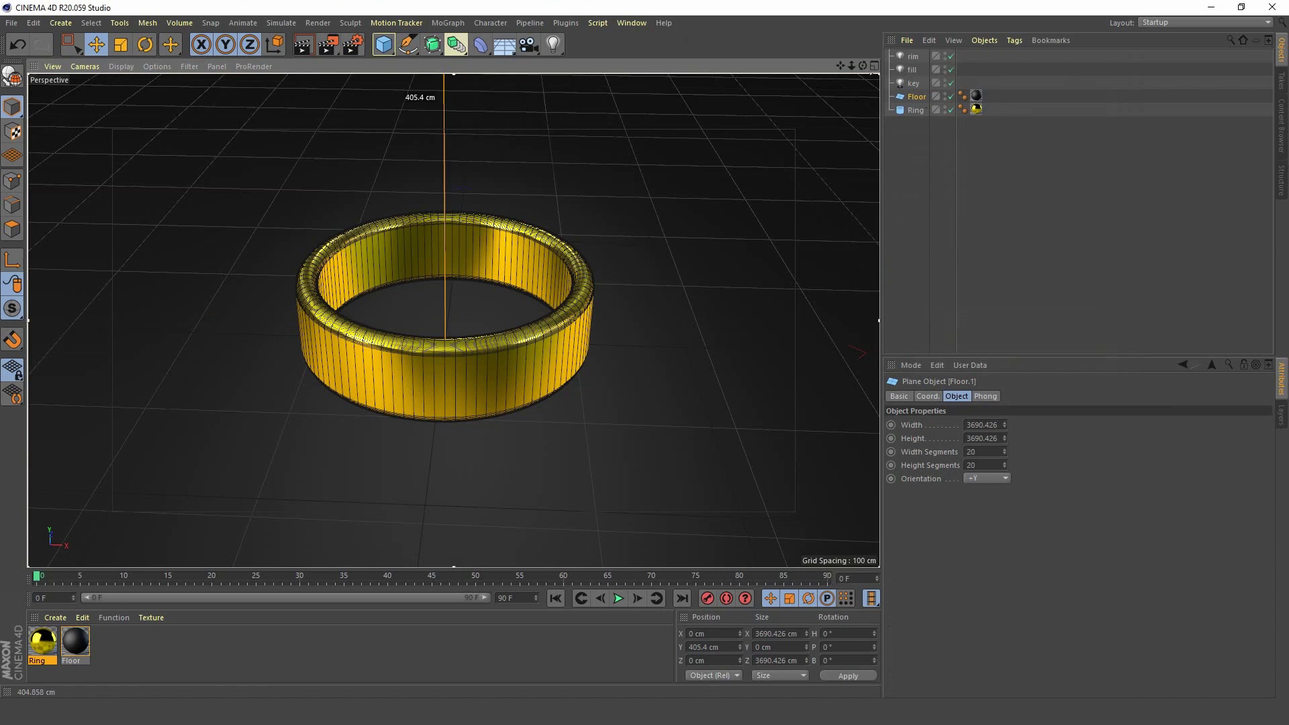
# Compare the rendered ring with the duplicated floor plane disabled and enabled.
pyautogui.hotkey('ctrl', 'r')
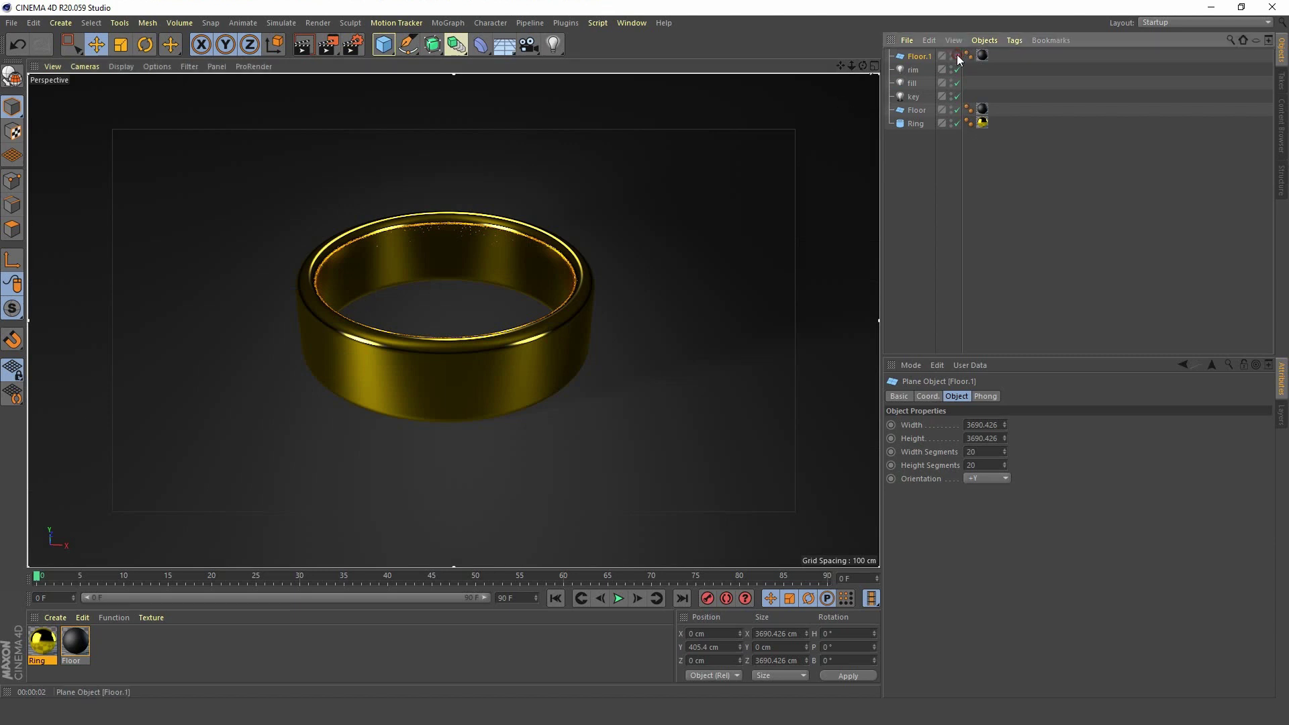
pyautogui.hotkey('ctrl', 'r')
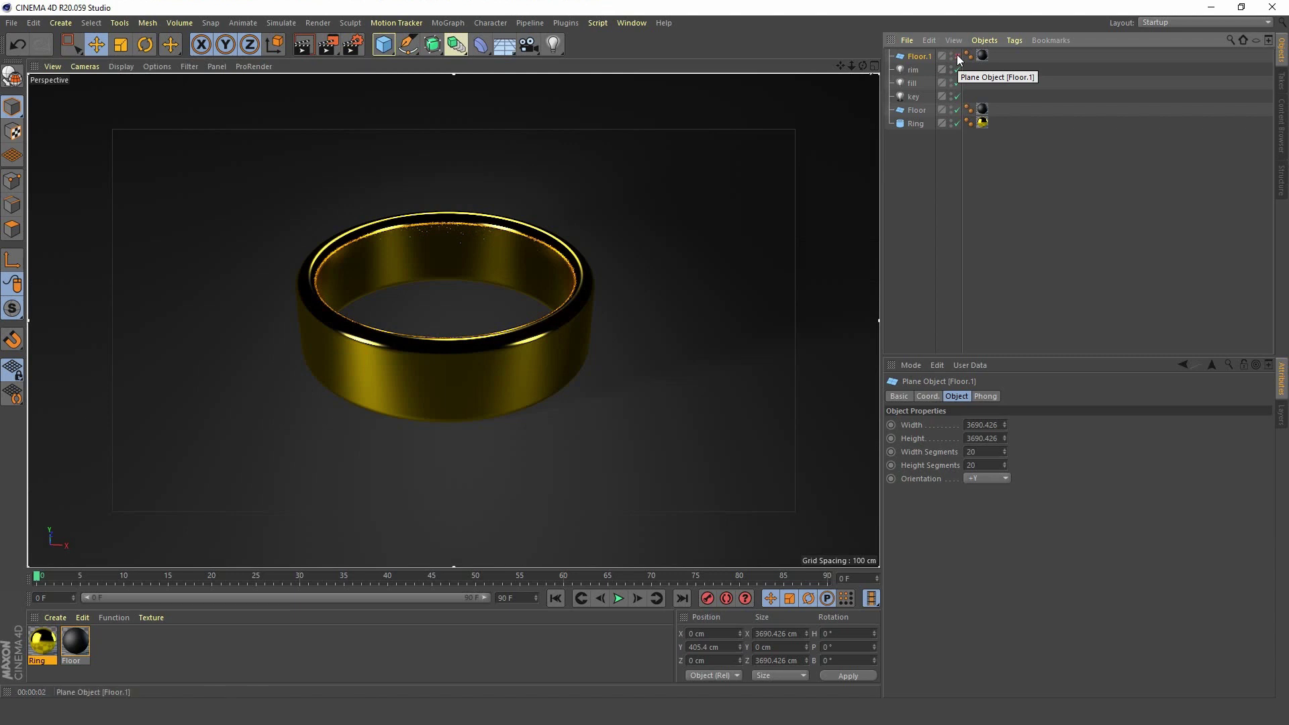
pyautogui.hotkey('ctrl', 'r')
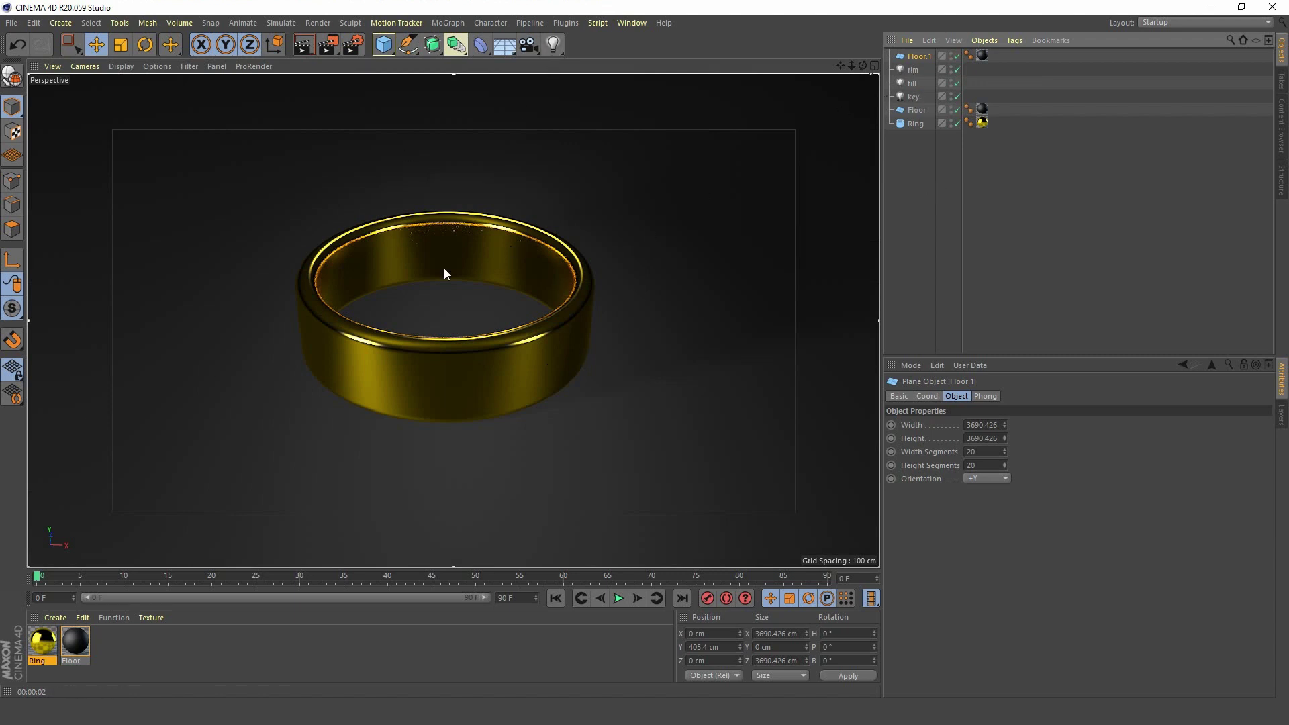
# Add an area light and give it a Target tag aimed at the Ring object.
pyautogui.click(553, 45)
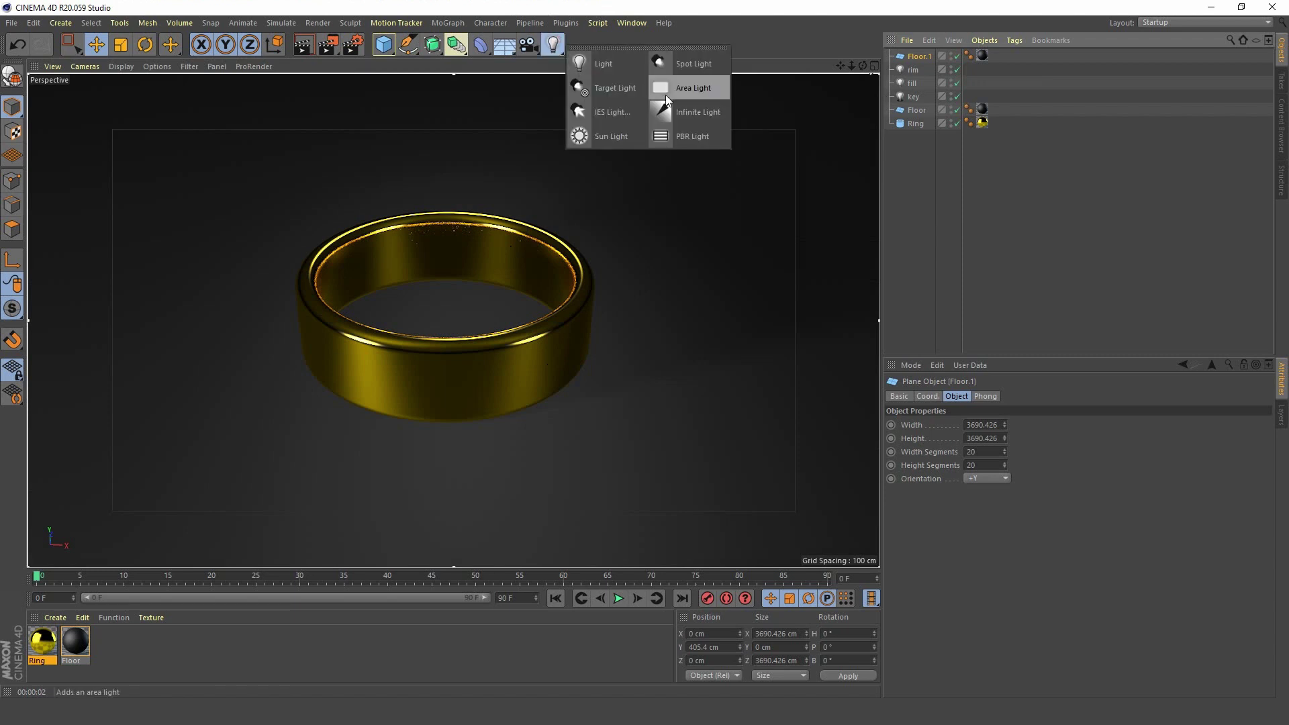
pyautogui.click(711, 79)
pyautogui.rightClick(916, 56)
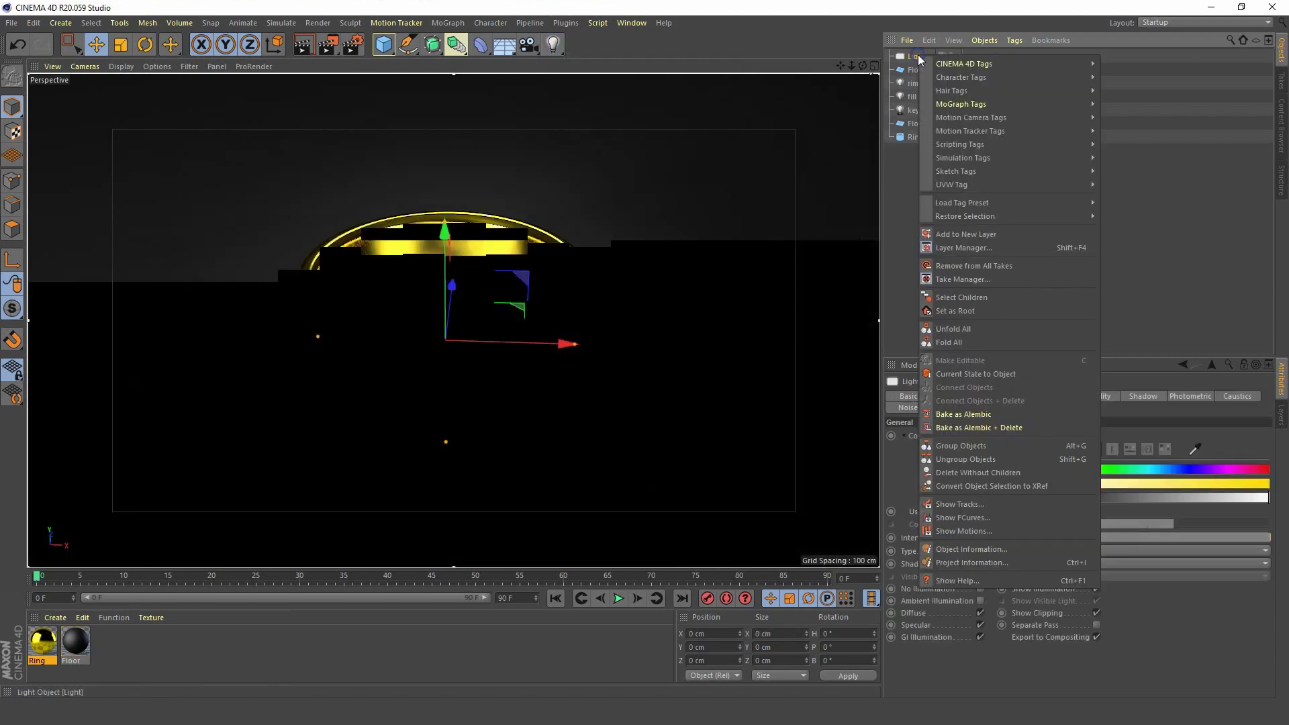
pyautogui.moveTo(976, 64)
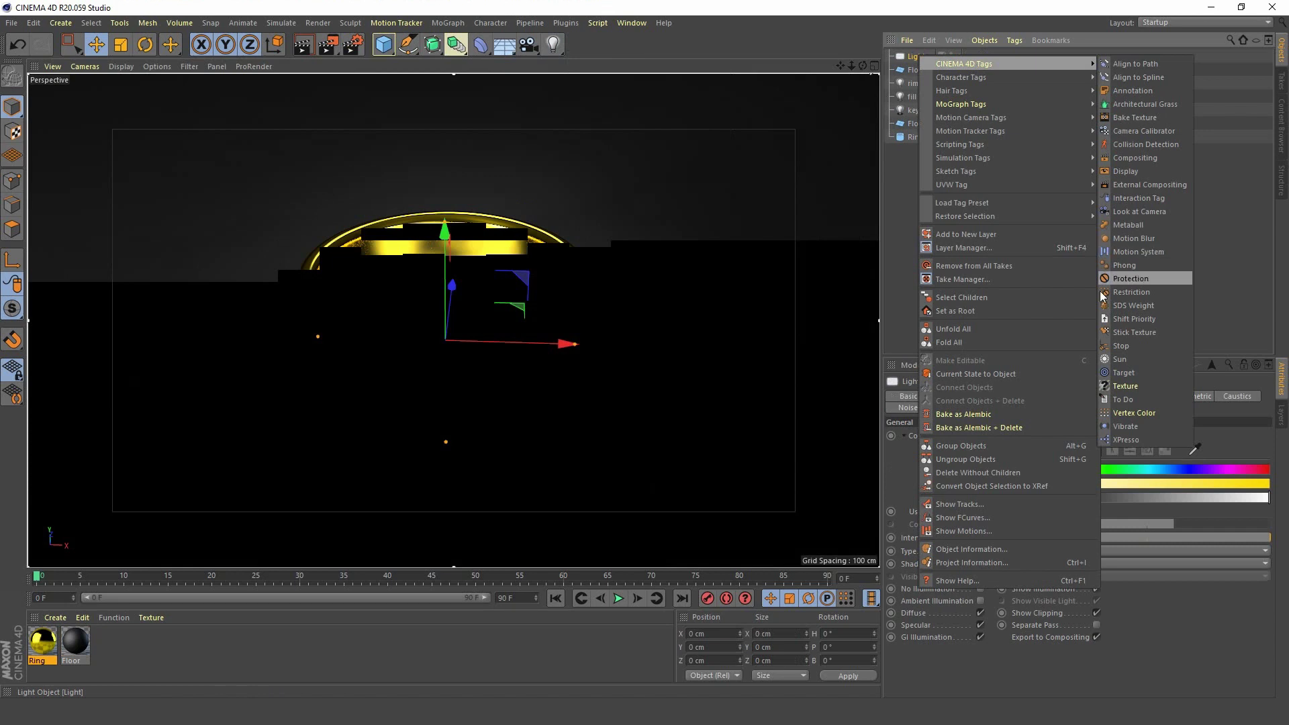
pyautogui.click(1135, 372)
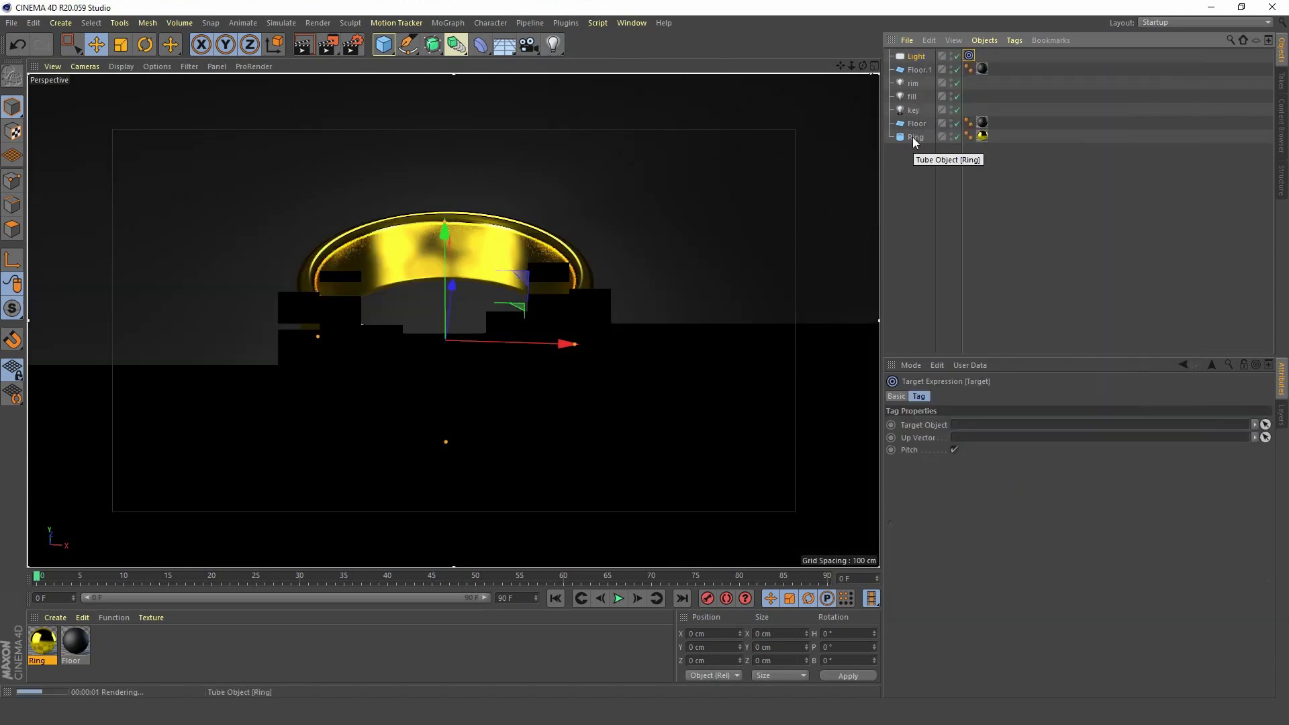
pyautogui.moveTo(920, 137); pyautogui.dragTo(976, 425)
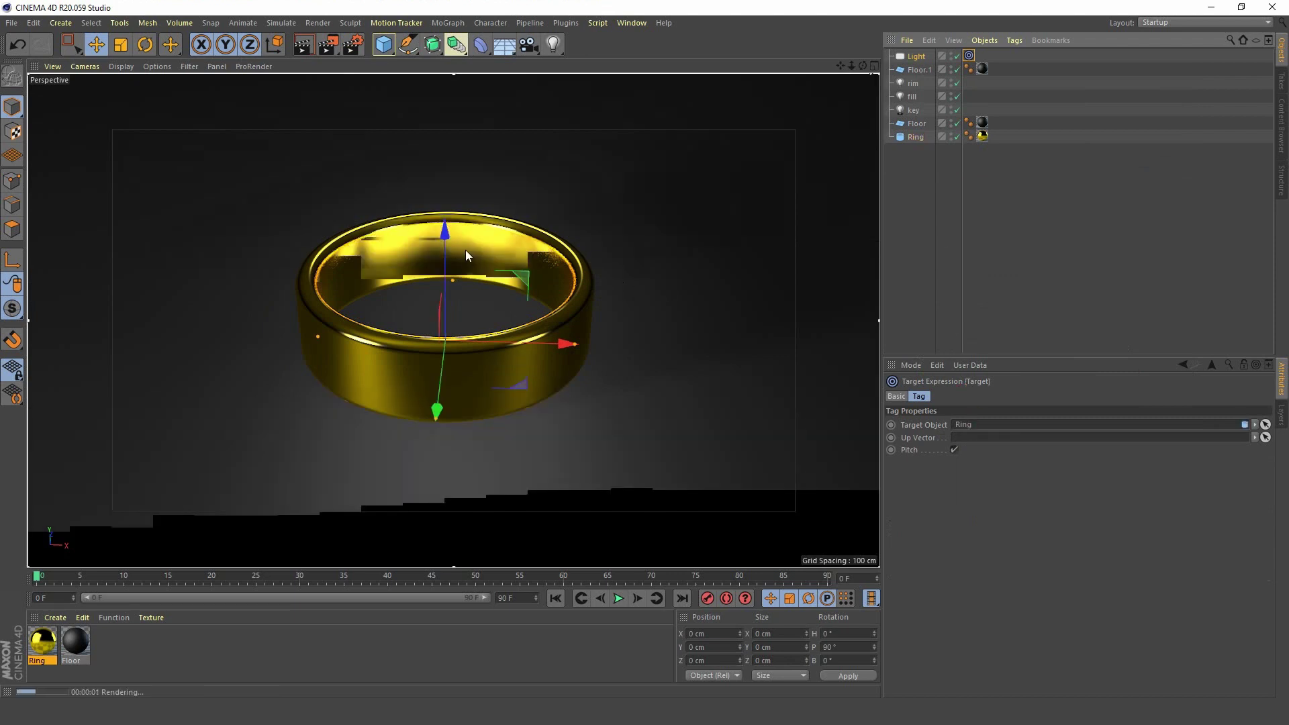
# Move the area light up and off to the front-left of the ring, to about X -323, Y 246, Z -276 cm, and render the view.
pyautogui.middleClick(732, 278)
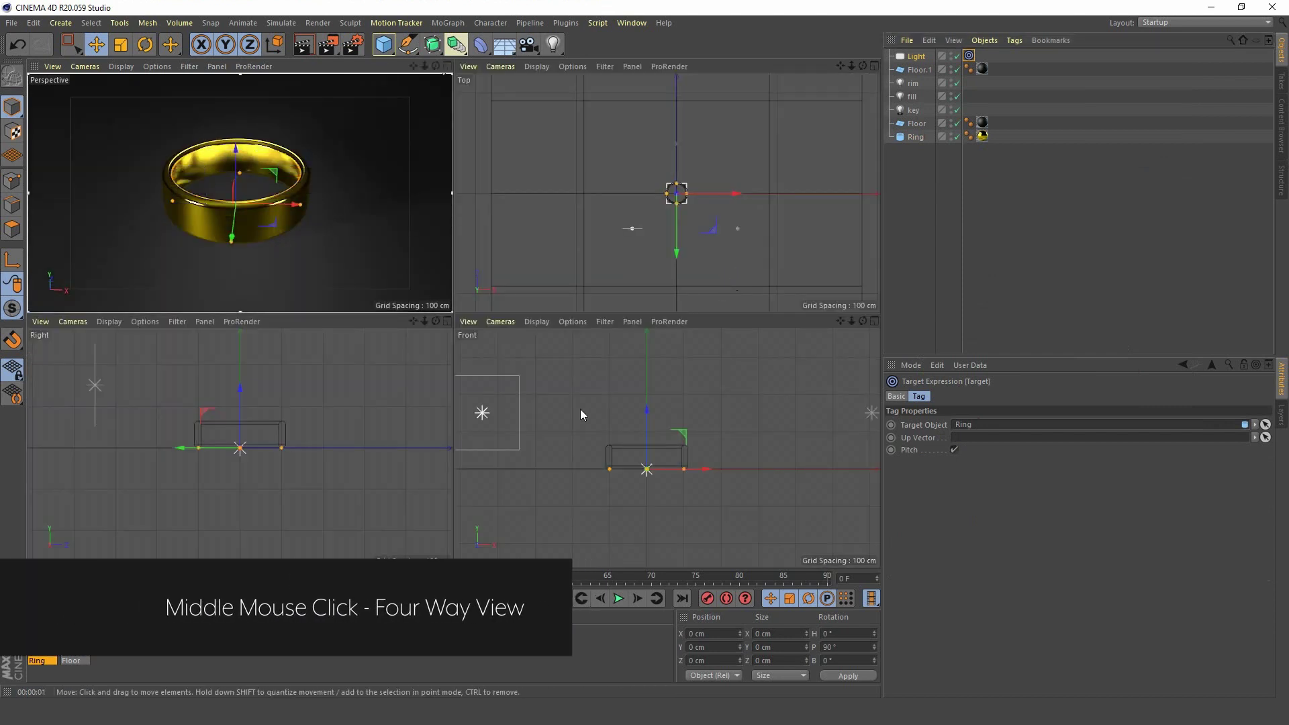
pyautogui.middleClick(607, 368)
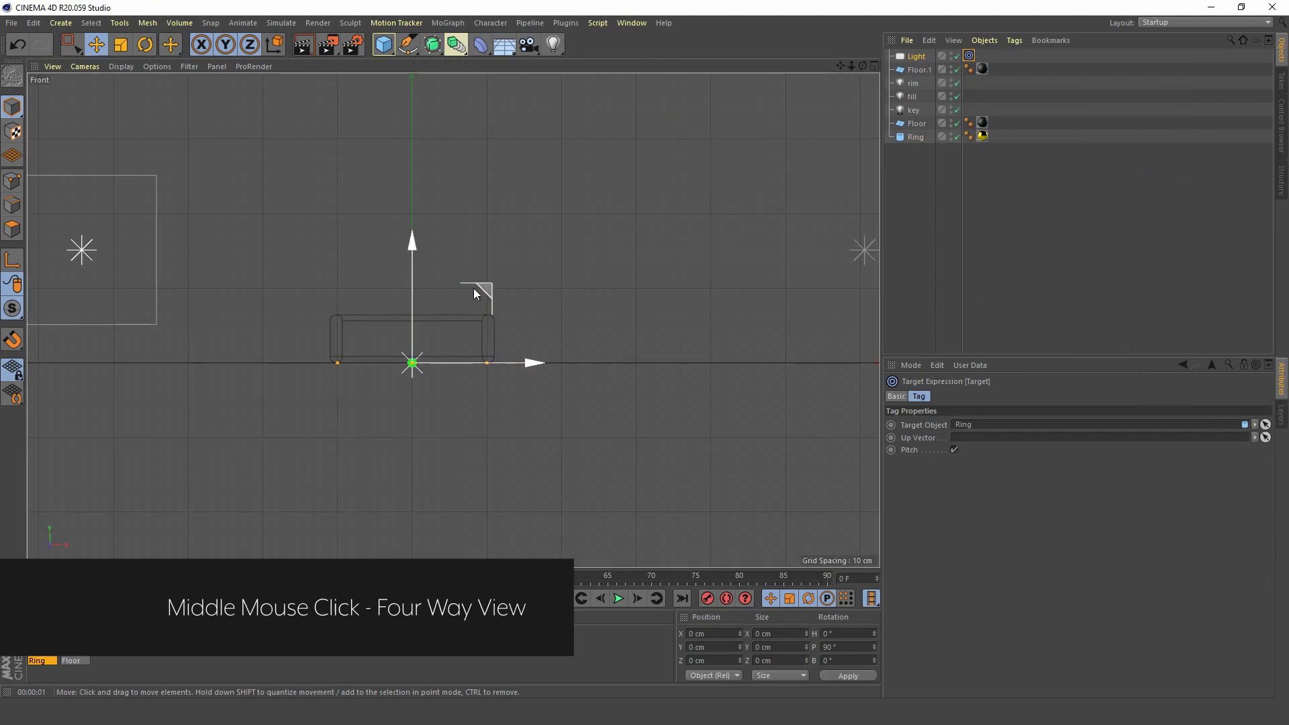
pyautogui.moveTo(410, 249); pyautogui.dragTo(411, 64)
pyautogui.middleClick(565, 292)
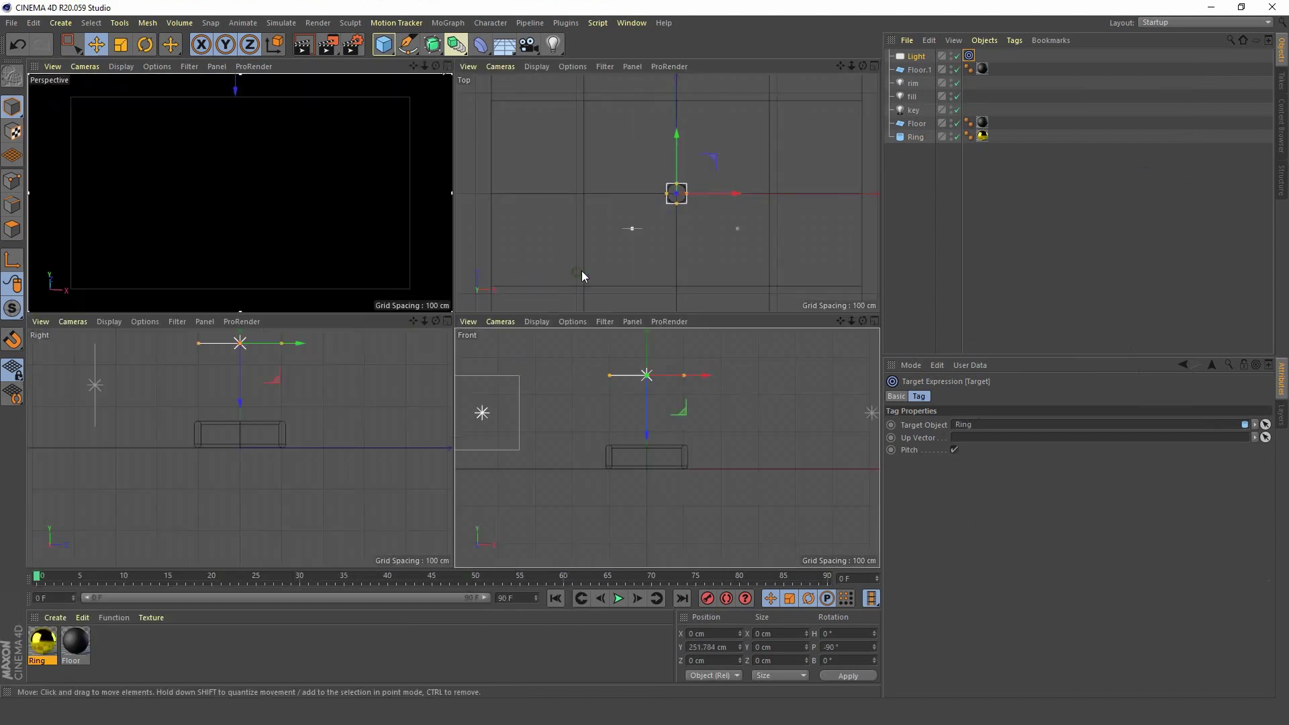
pyautogui.middleClick(591, 277)
pyautogui.moveTo(553, 251); pyautogui.dragTo(498, 312)
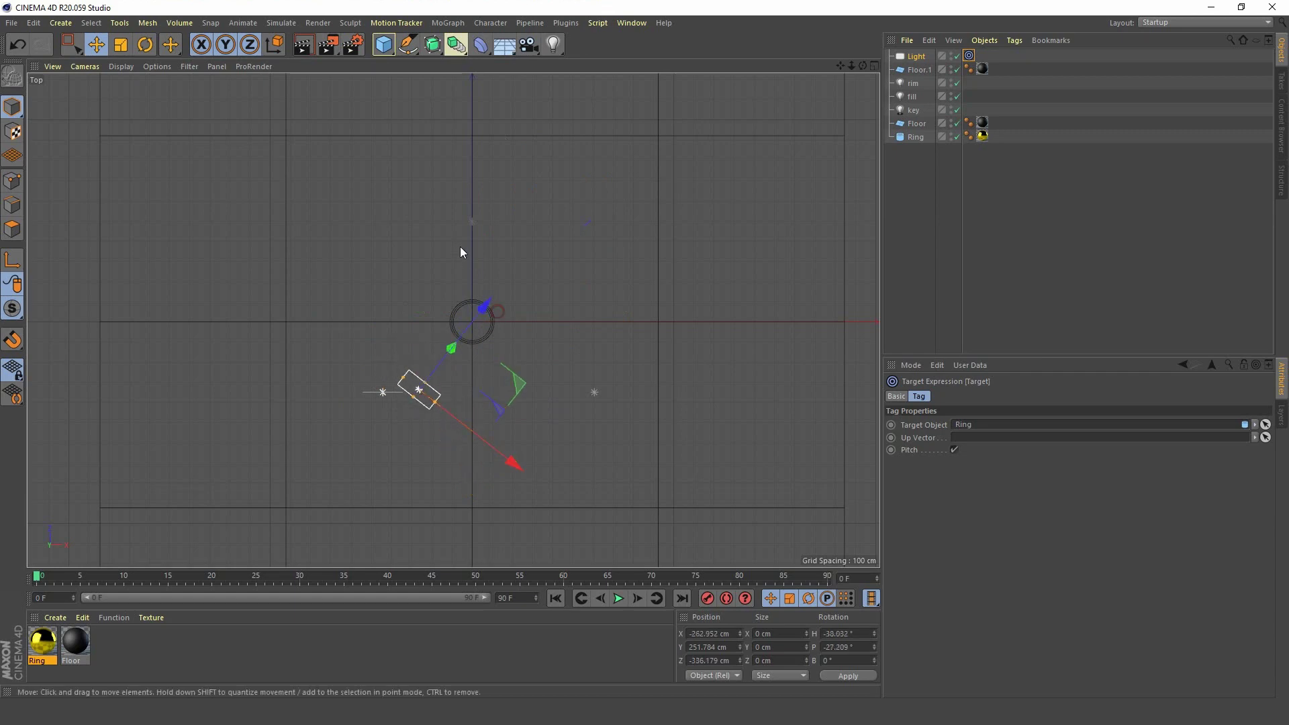
pyautogui.middleClick(651, 262)
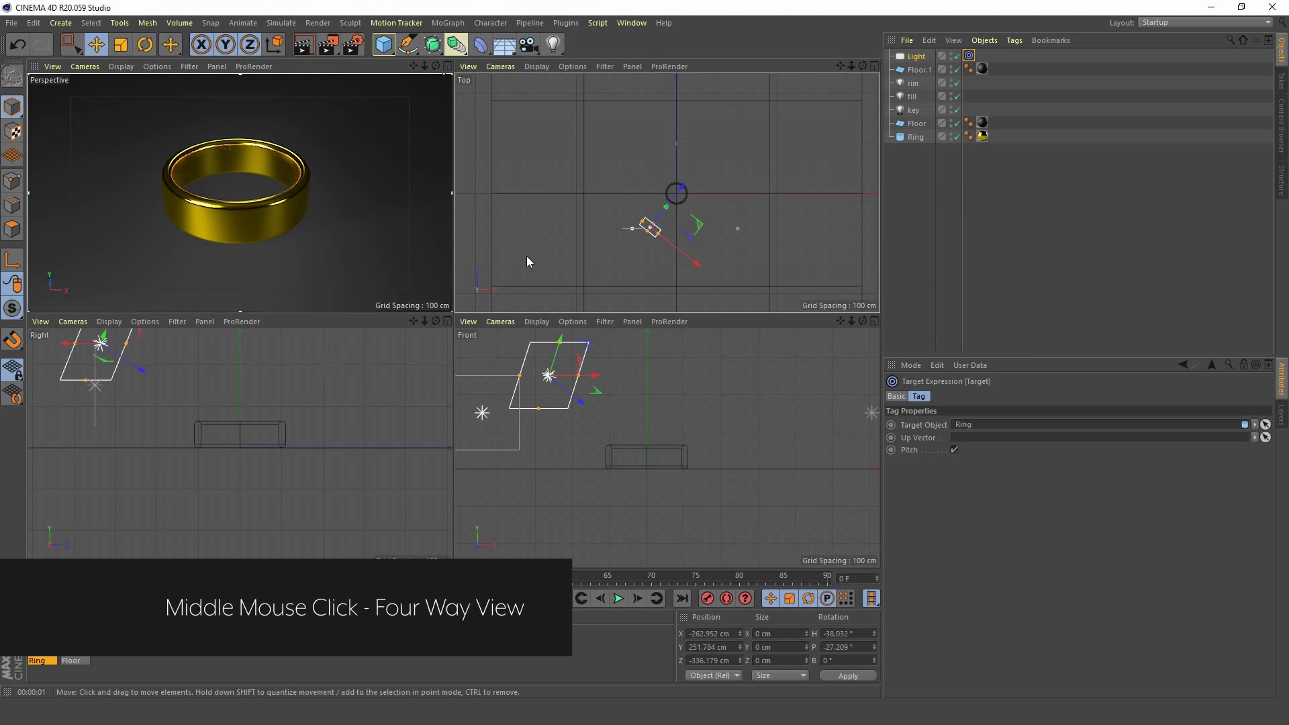
pyautogui.moveTo(697, 264); pyautogui.dragTo(691, 216)
pyautogui.hotkey('ctrl', 'r')
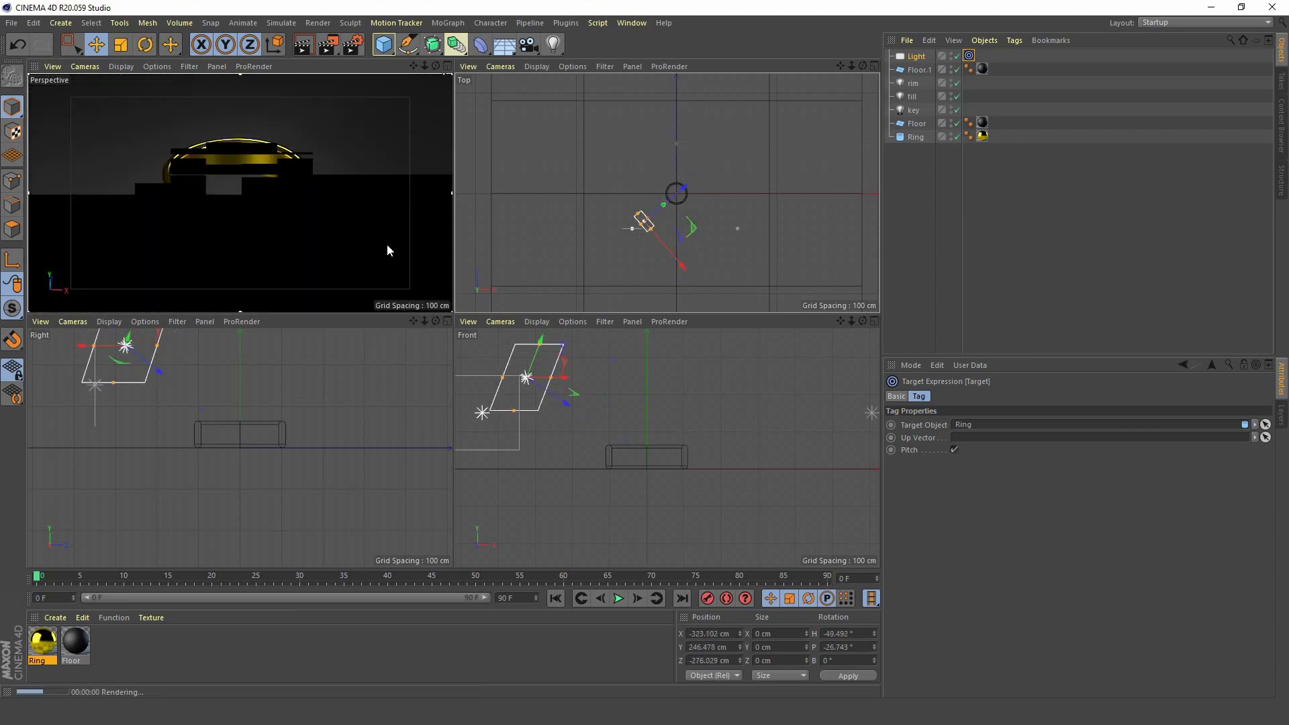
# Set the area light's intensity to 150% and render the enlarged perspective view.
pyautogui.click(916, 57)
pyautogui.click(996, 538)
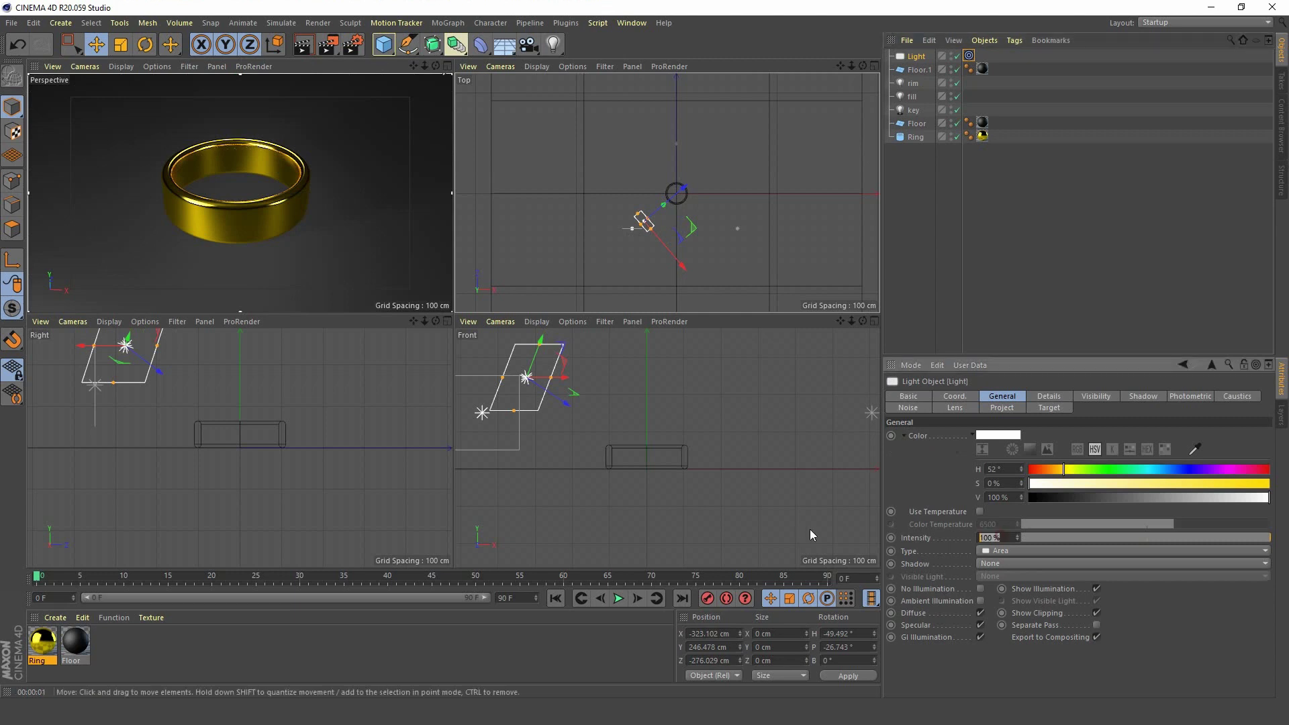
pyautogui.write('150')
pyautogui.press('Return')
pyautogui.hotkey('ctrl', 'r')
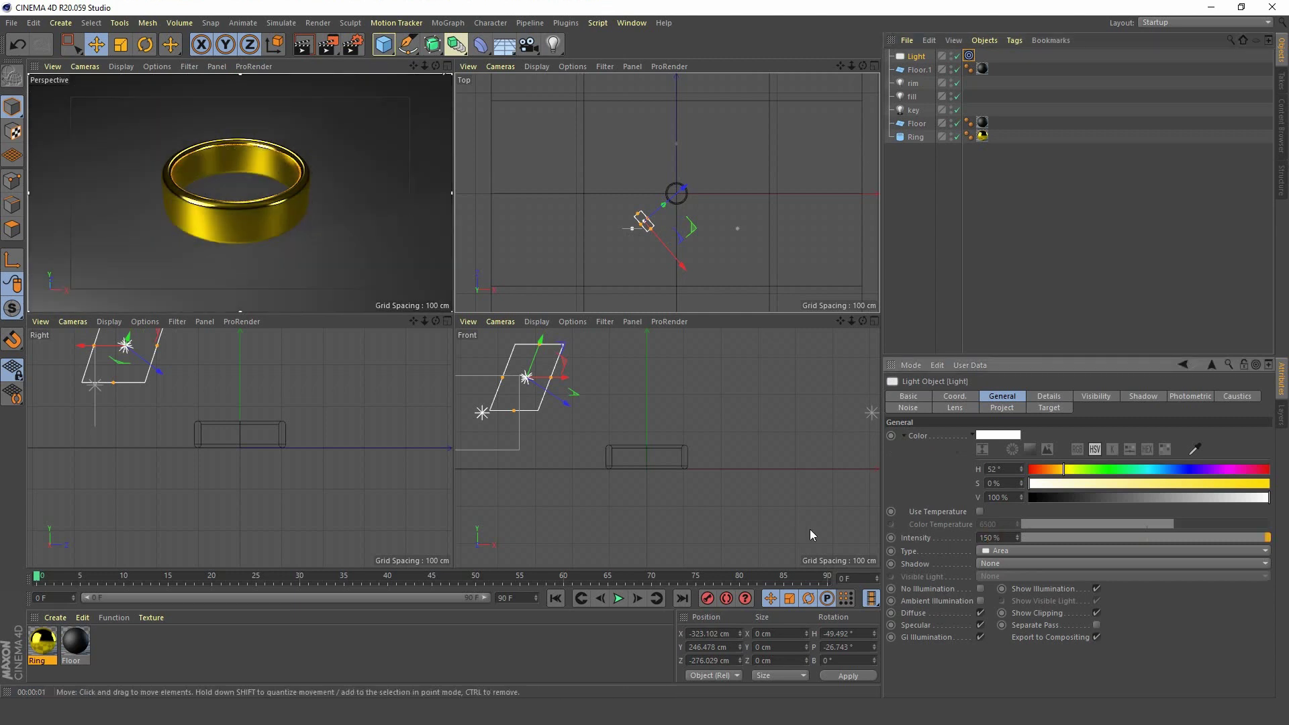
pyautogui.middleClick(352, 235)
pyautogui.hotkey('ctrl', 'r')
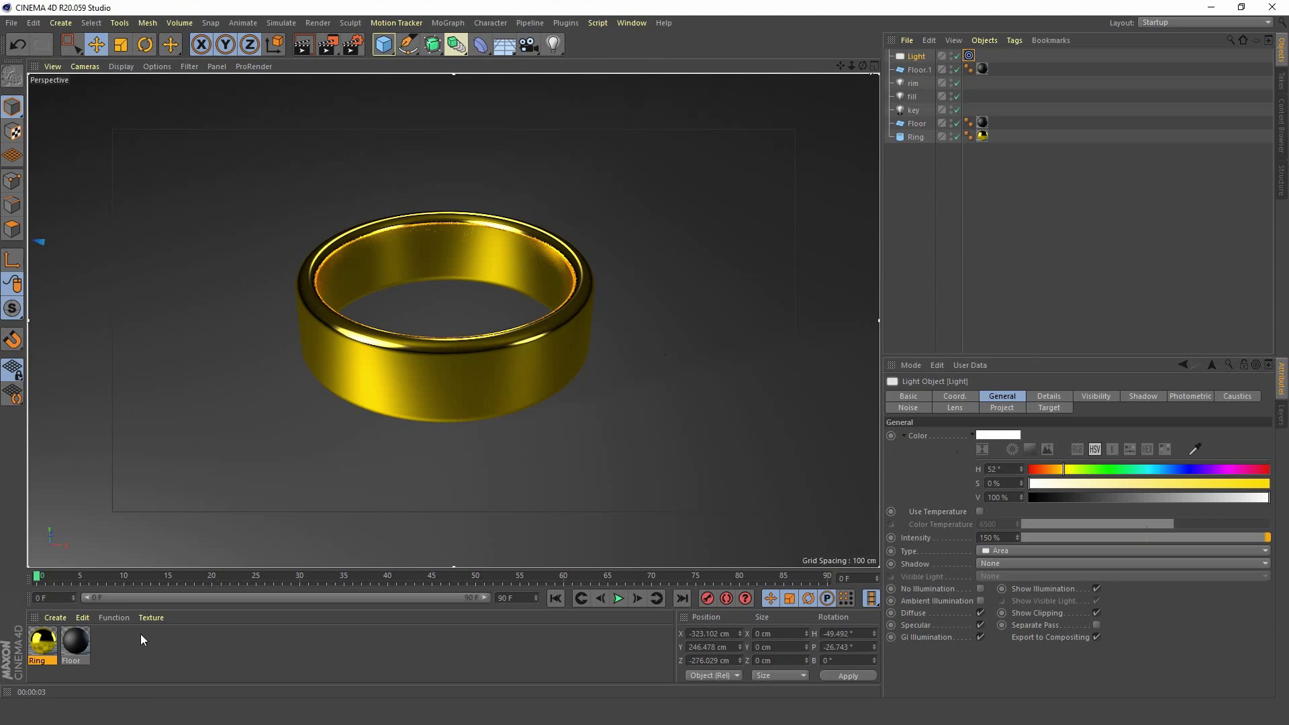
# Enable the Bump channel of the Ring material and load a Noise shader as its texture.
pyautogui.doubleClick(43, 641)
pyautogui.moveTo(441, 99); pyautogui.dragTo(953, 58)
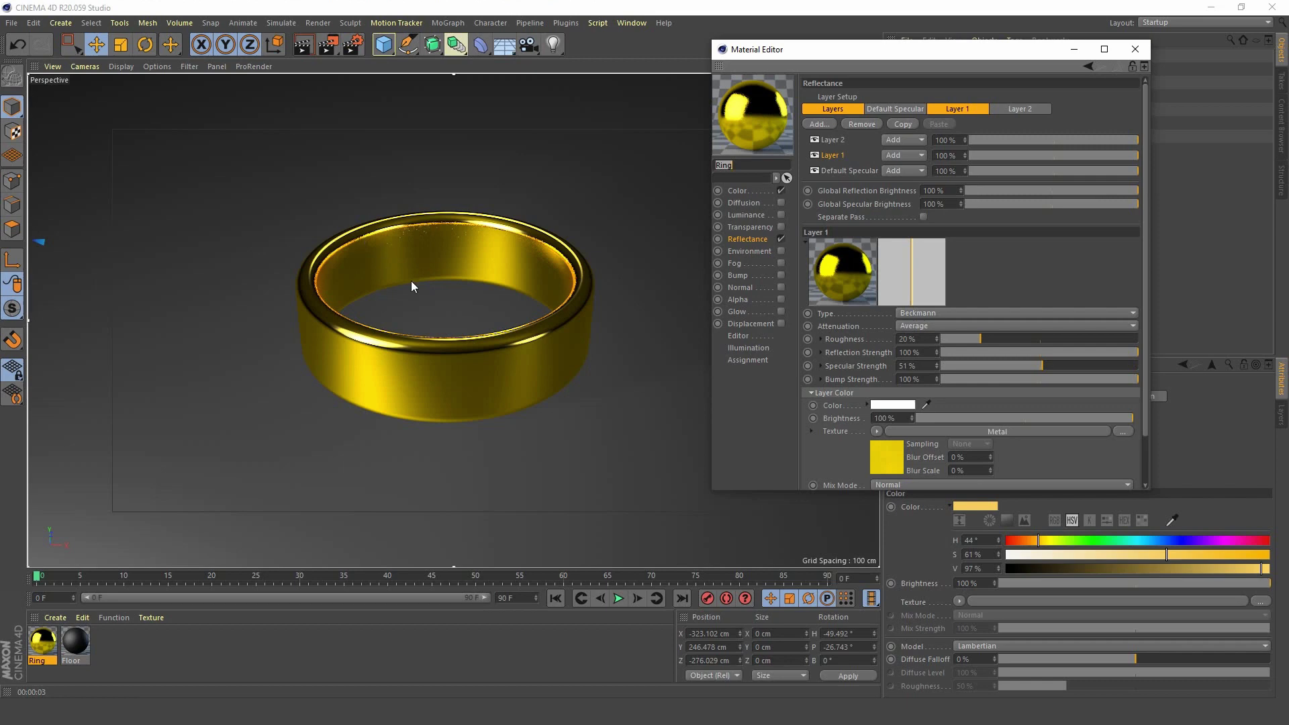
pyautogui.click(737, 276)
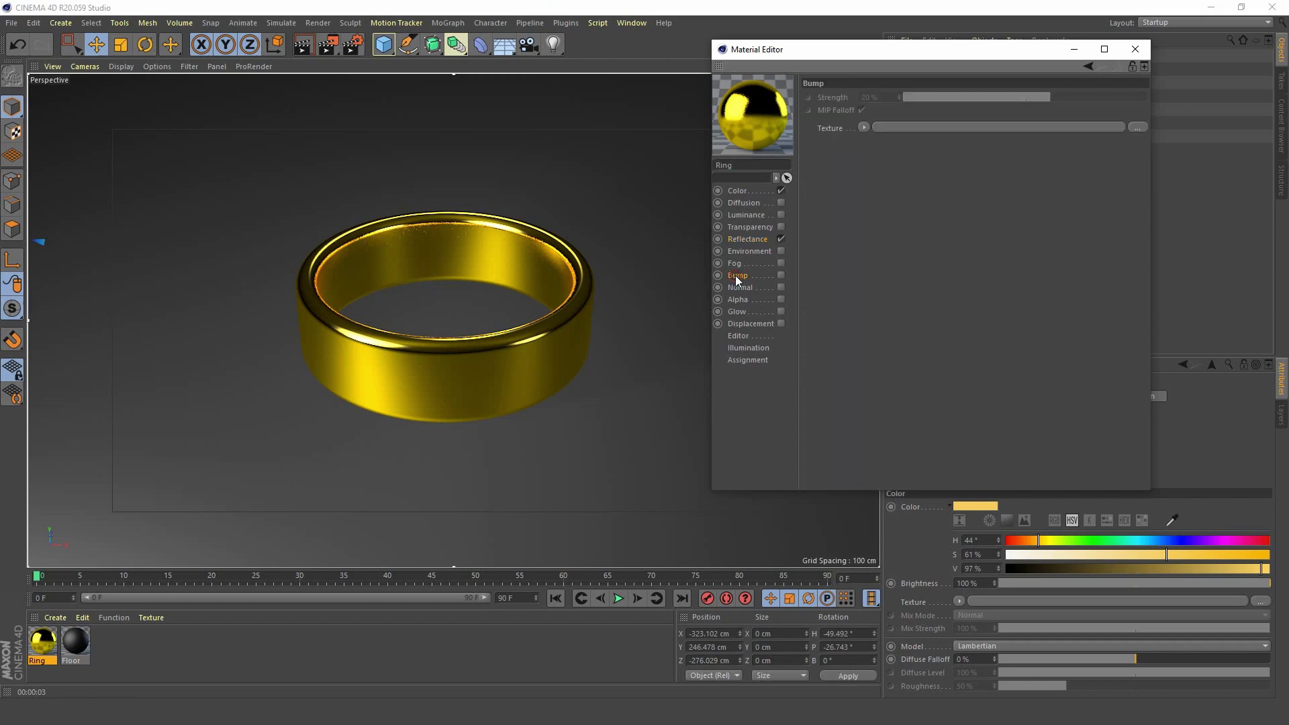
pyautogui.click(781, 275)
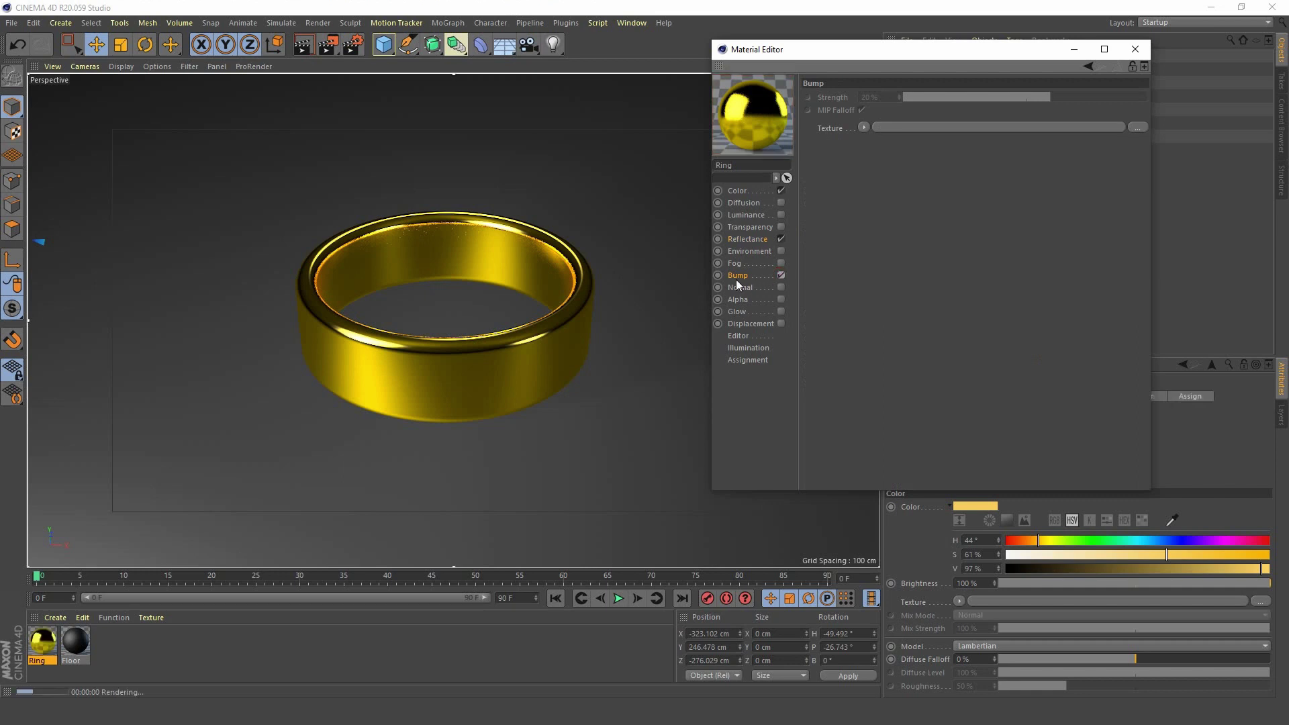
pyautogui.click(864, 128)
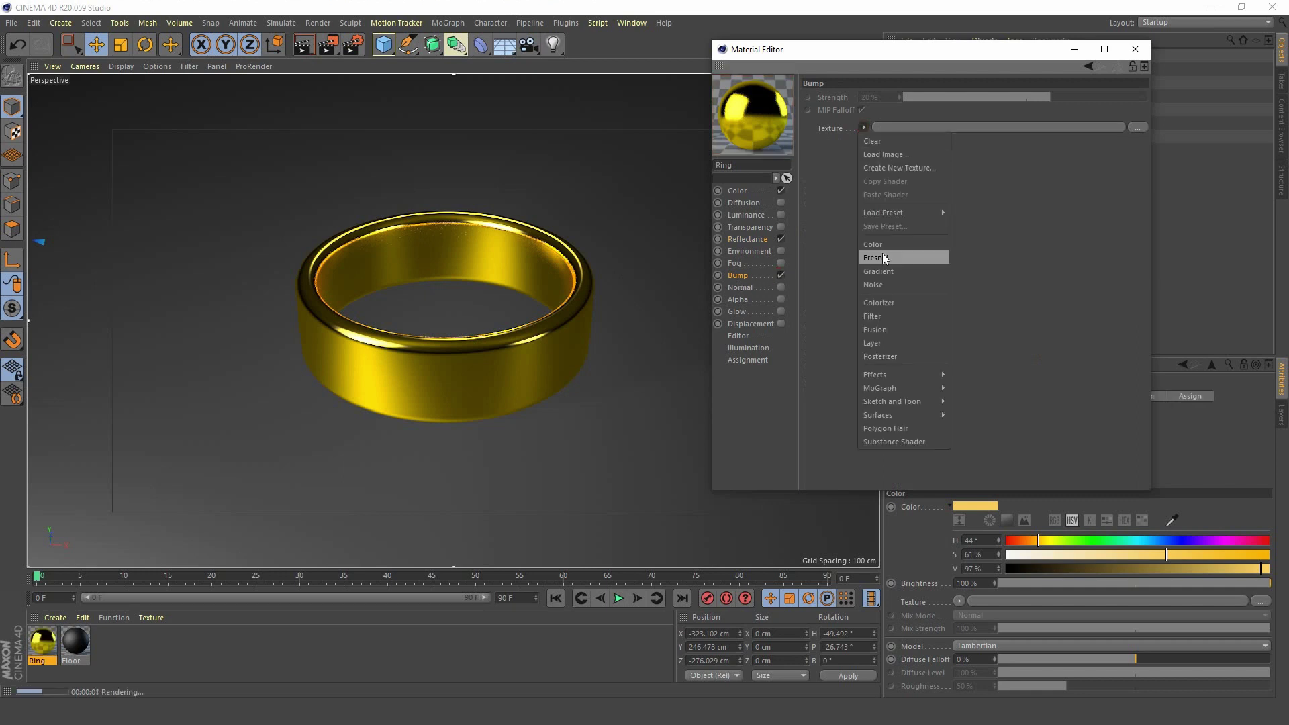
pyautogui.click(892, 286)
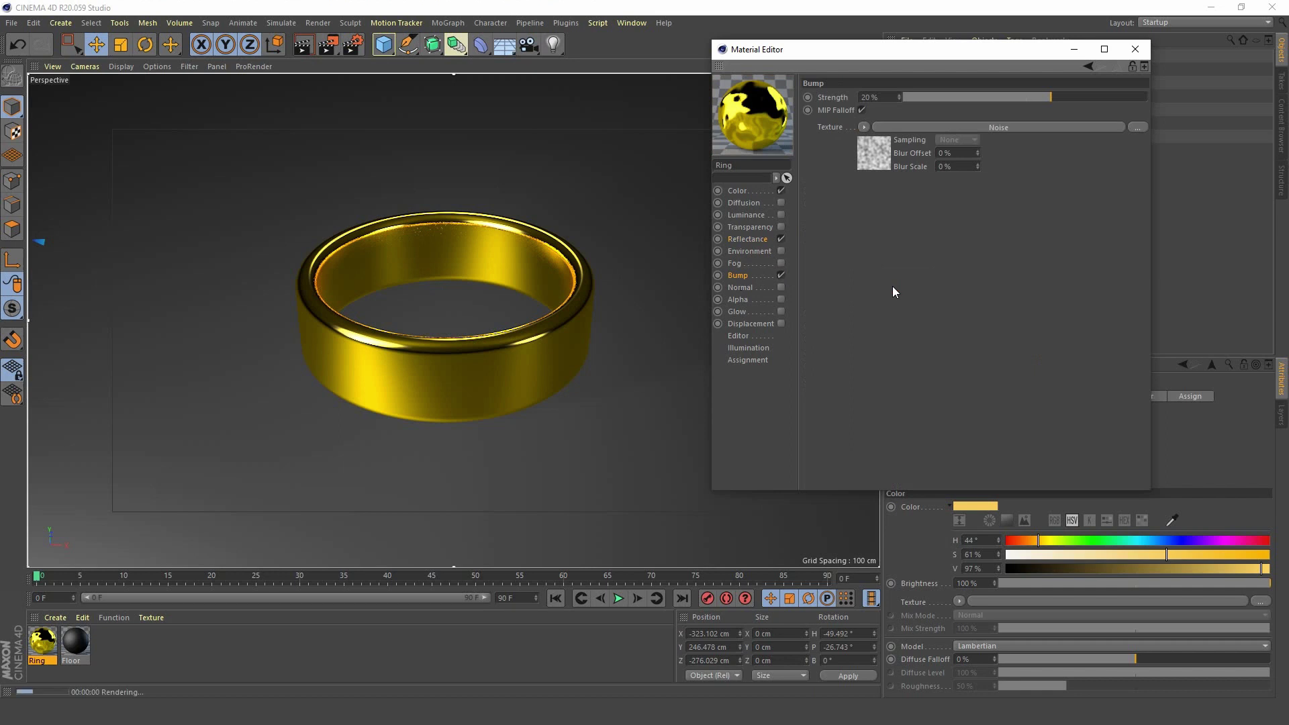
# Change the bump shader's noise type to Buya and set its first relative scale value to 900%.
pyautogui.click(871, 153)
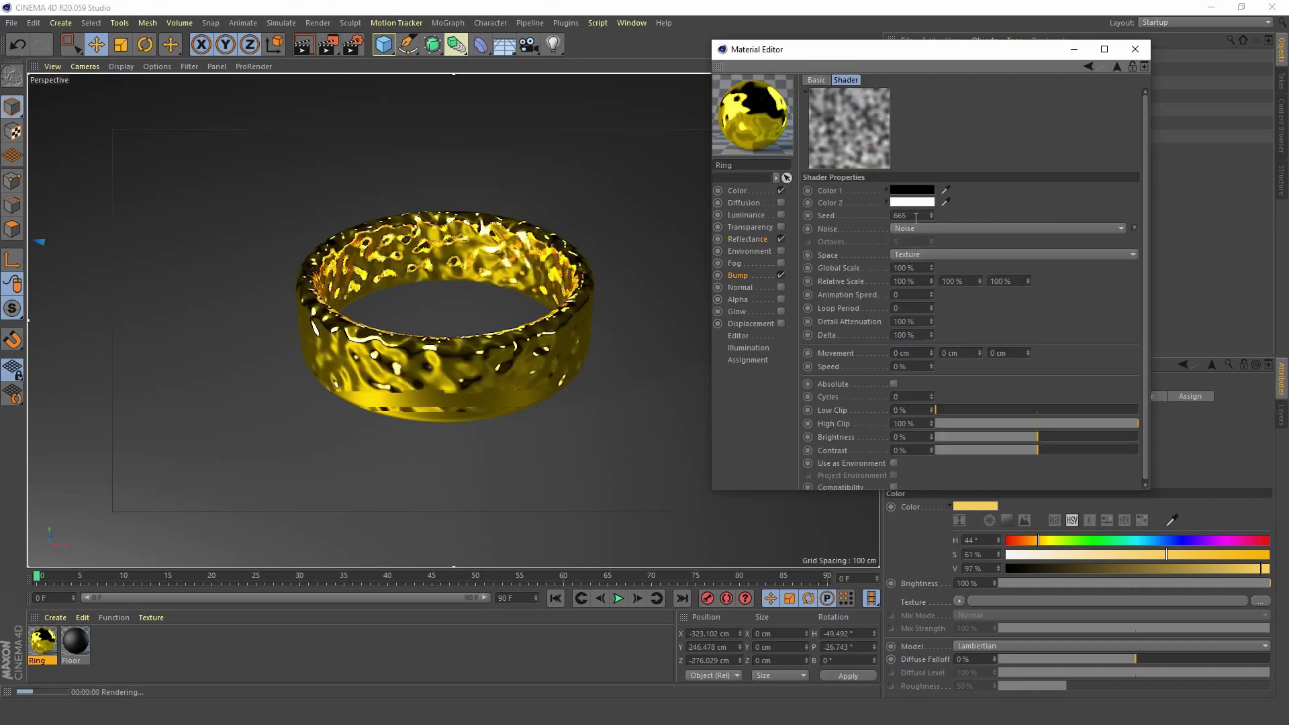
pyautogui.click(975, 228)
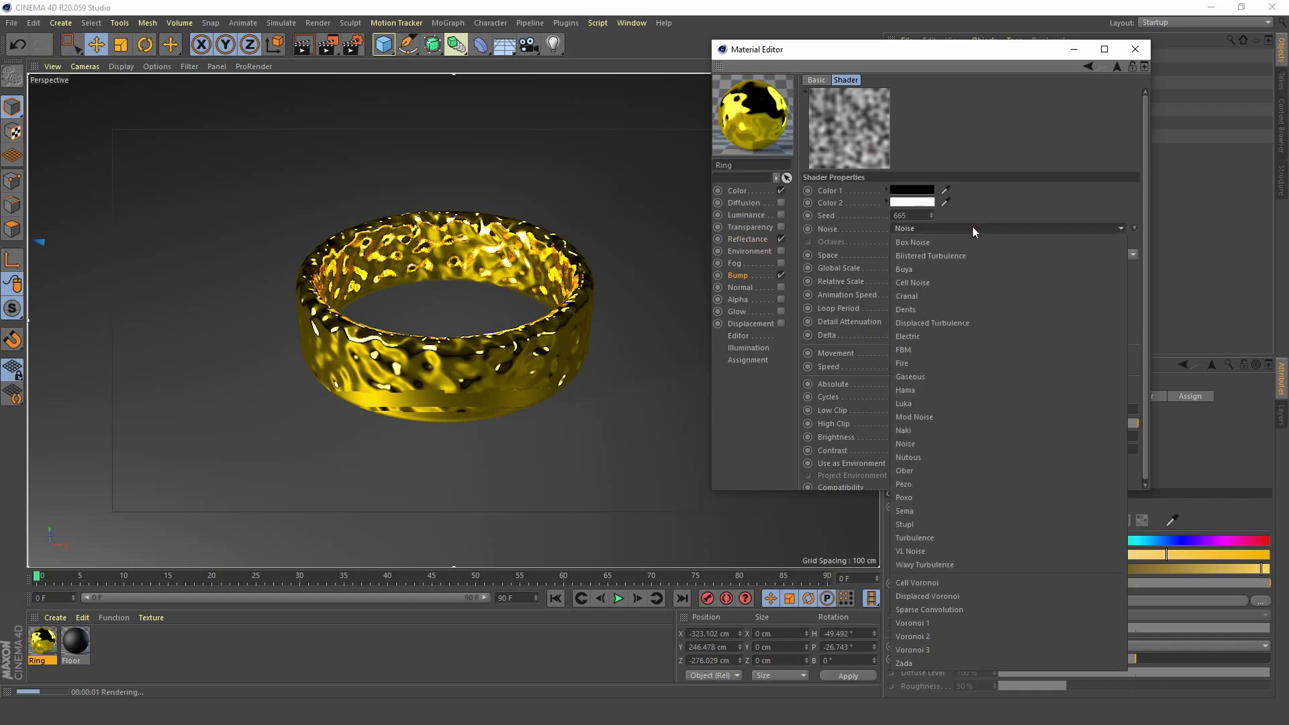
pyautogui.click(944, 268)
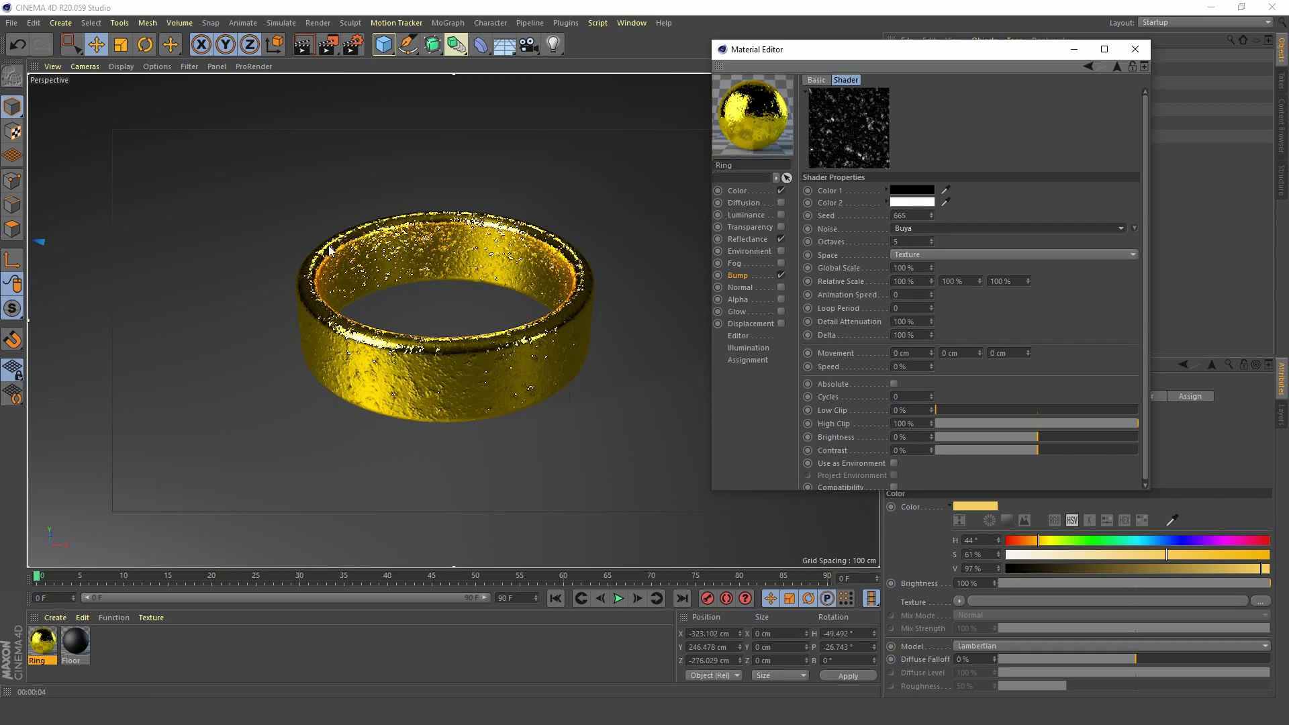
pyautogui.click(924, 280)
pyautogui.write('900')
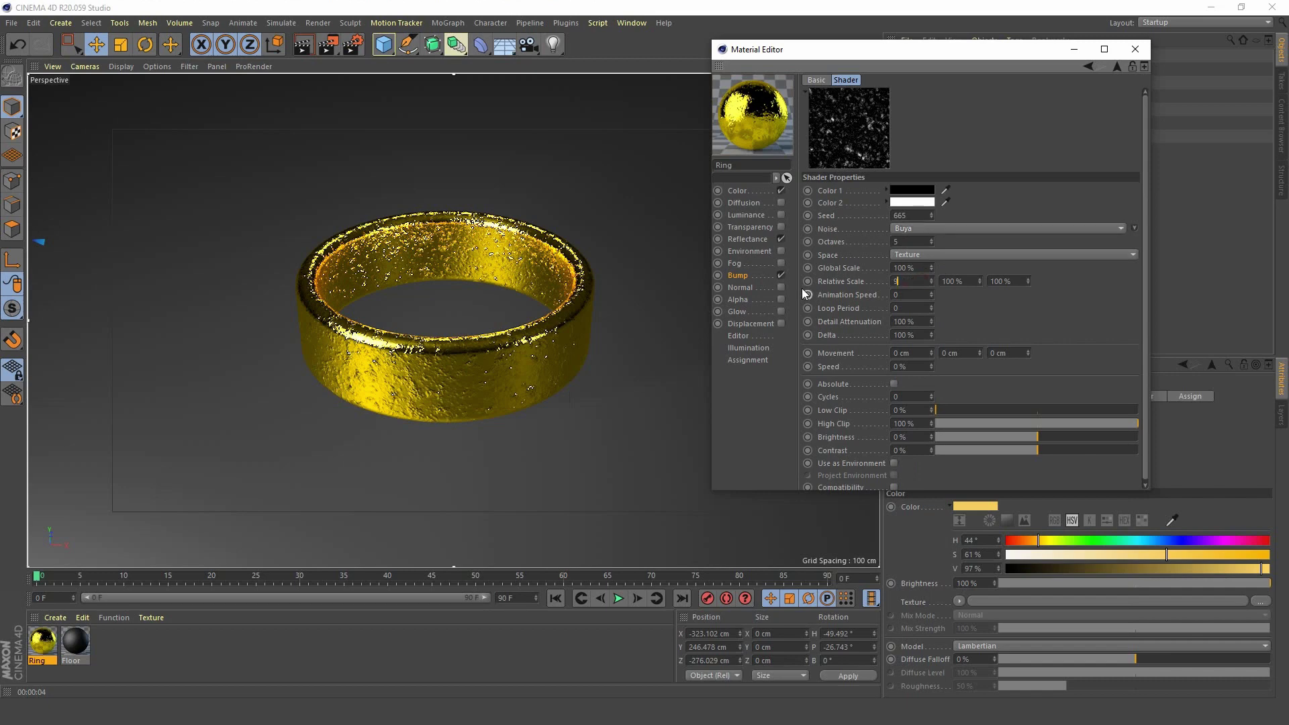
pyautogui.press('Return')
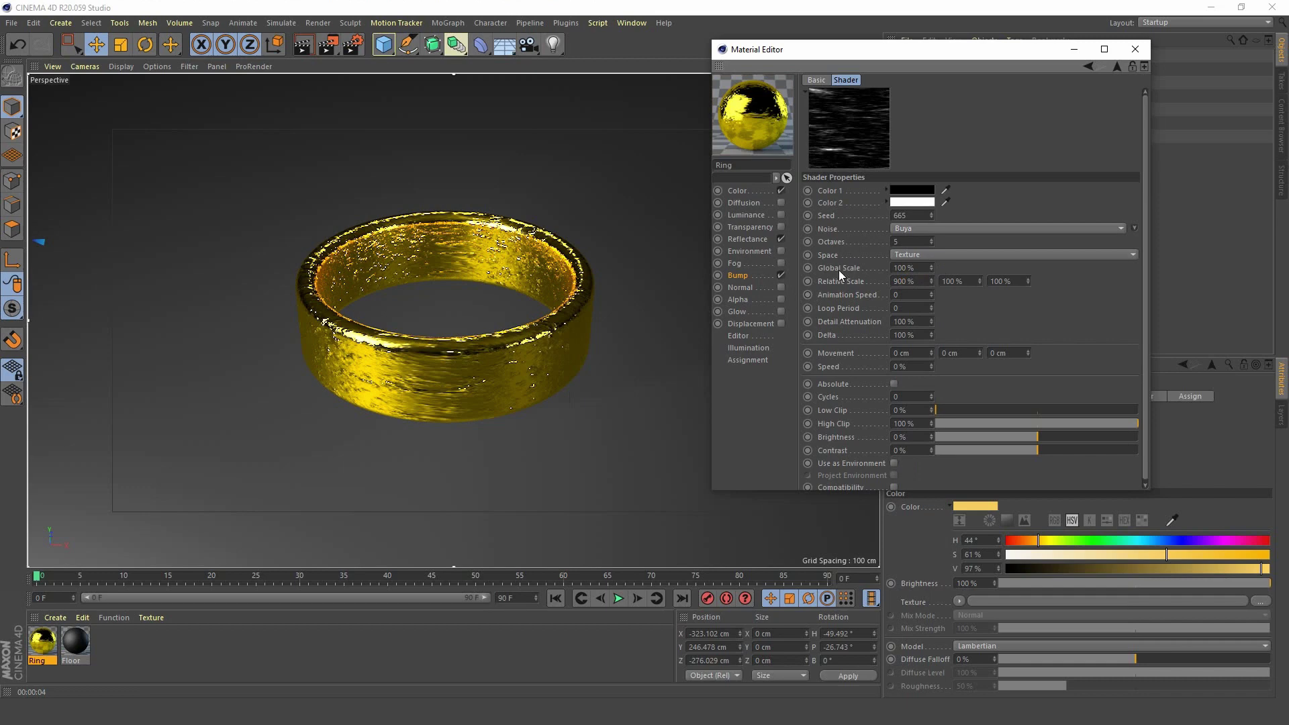
# Set the Buya noise to 15 octaves, lower its contrast to -40%, and render the view.
pyautogui.click(921, 242)
pyautogui.write('15')
pyautogui.press('Return')
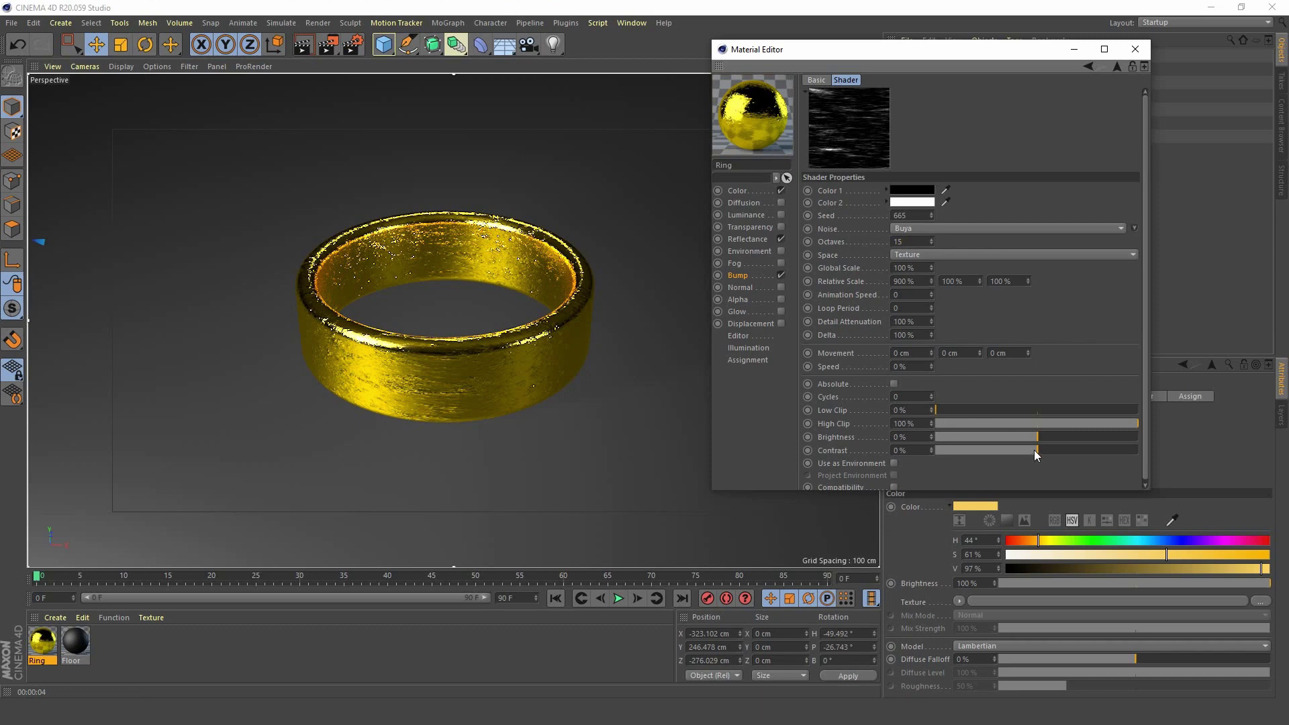
pyautogui.moveTo(1034, 450); pyautogui.dragTo(1017, 456)
pyautogui.hotkey('ctrl', 'r')
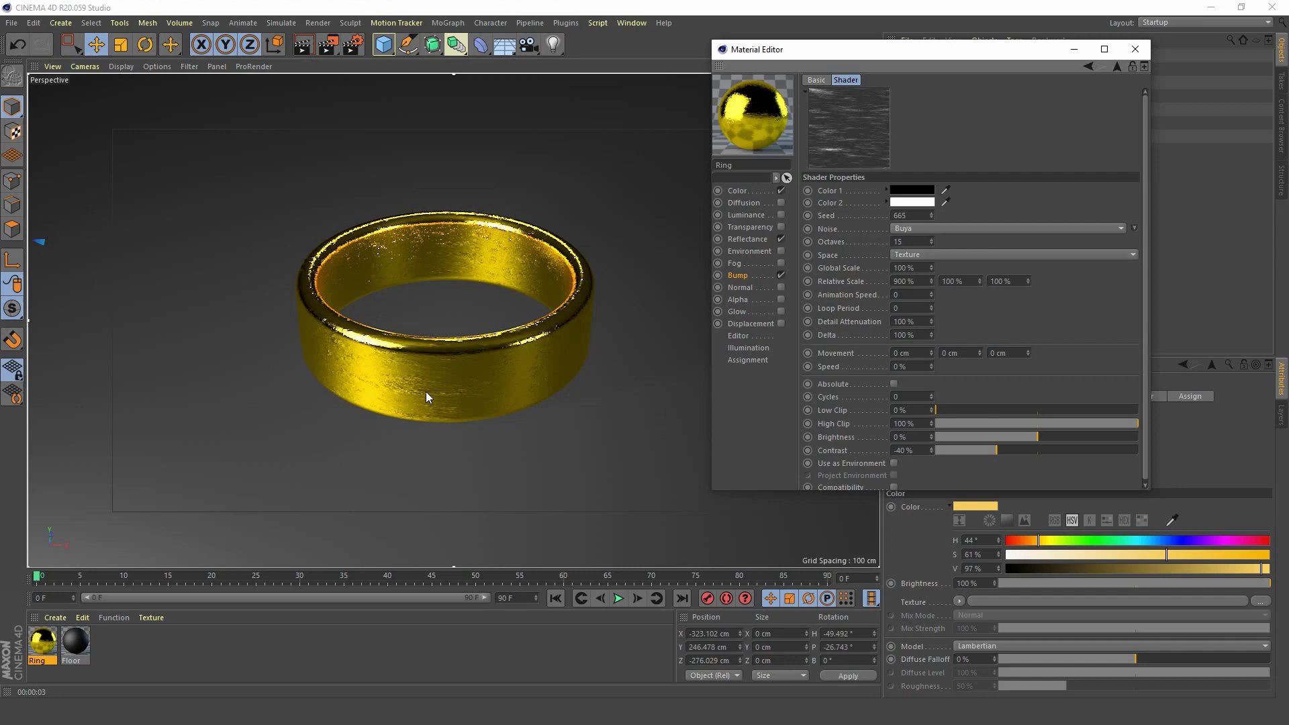
# Try bump strengths of -20% and -7% on the Ring material, rendering the ring to compare.
pyautogui.click(736, 275)
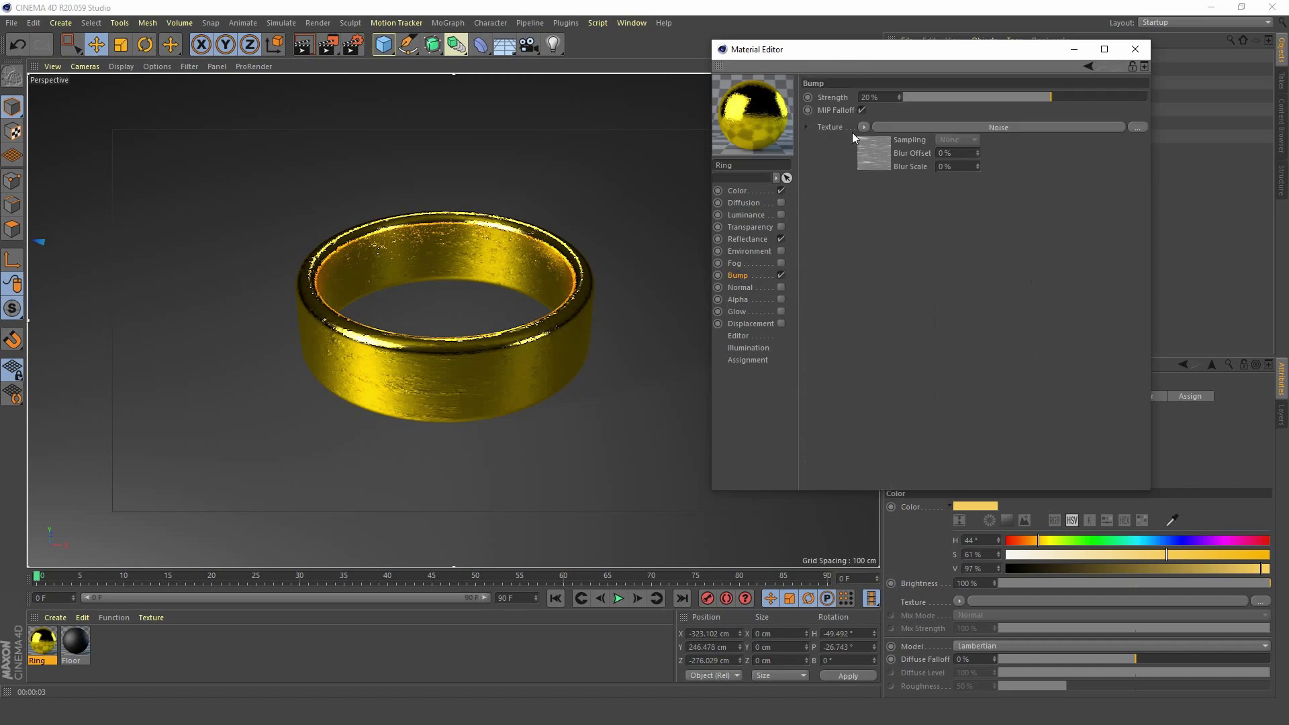
pyautogui.click(860, 98)
pyautogui.write('-')
pyautogui.press('Return')
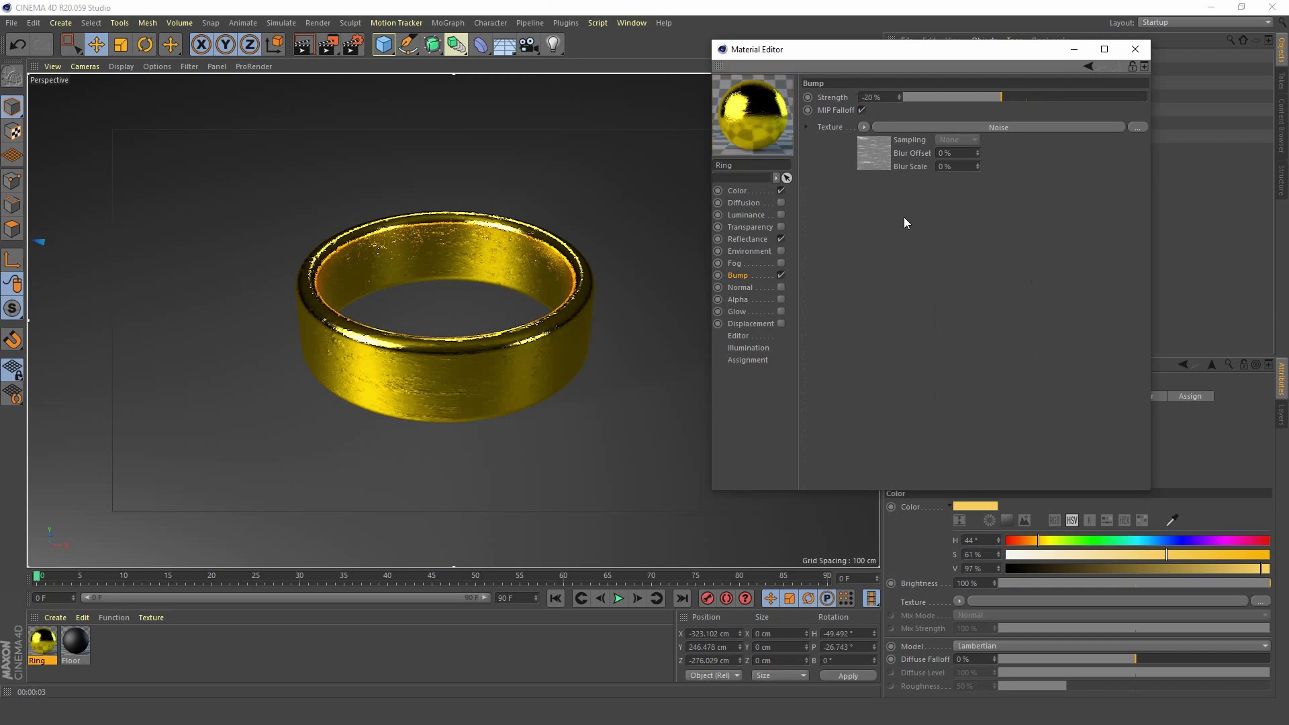
pyautogui.hotkey('ctrl', 'r')
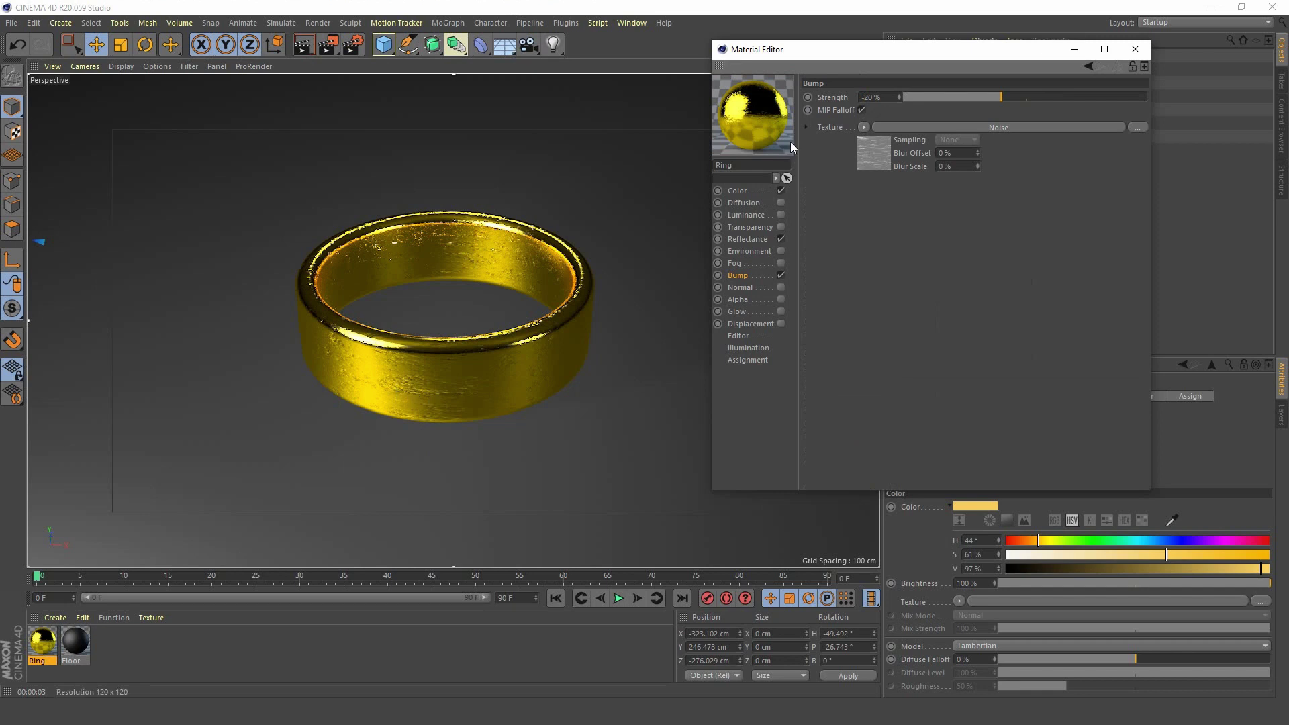
pyautogui.doubleClick(871, 97)
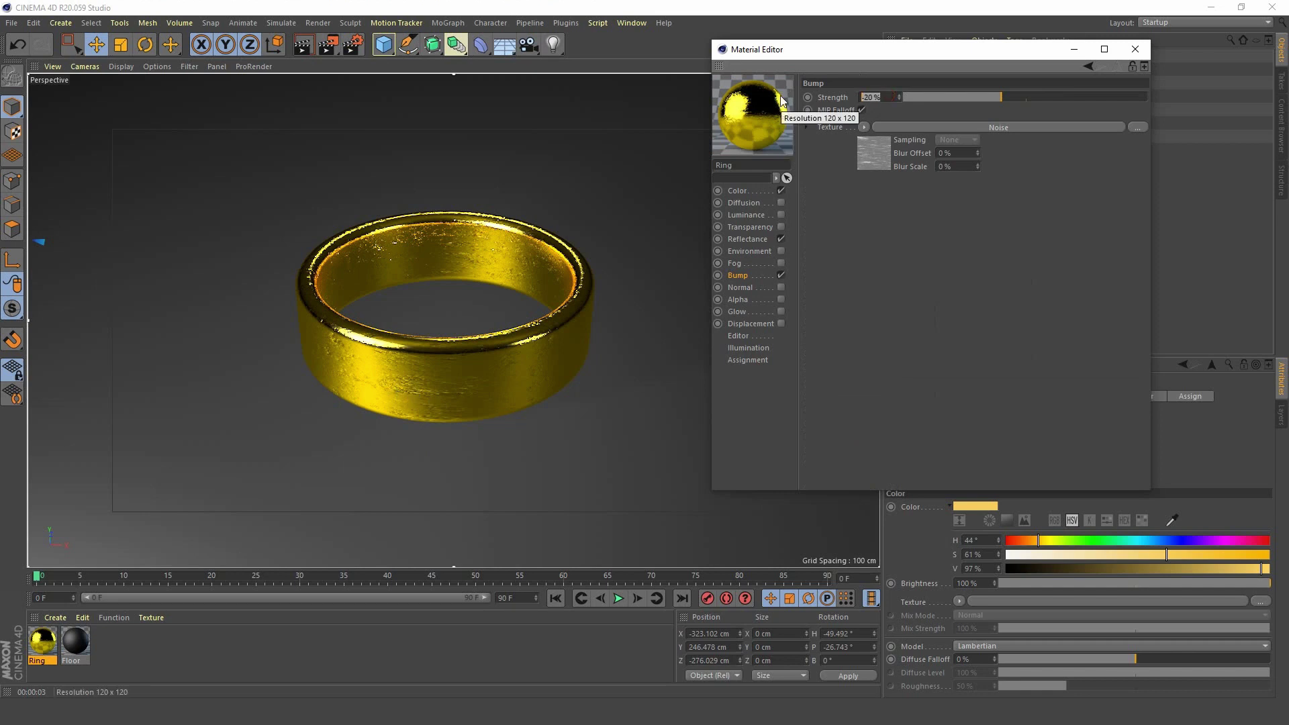
pyautogui.write('-7')
pyautogui.press('Return')
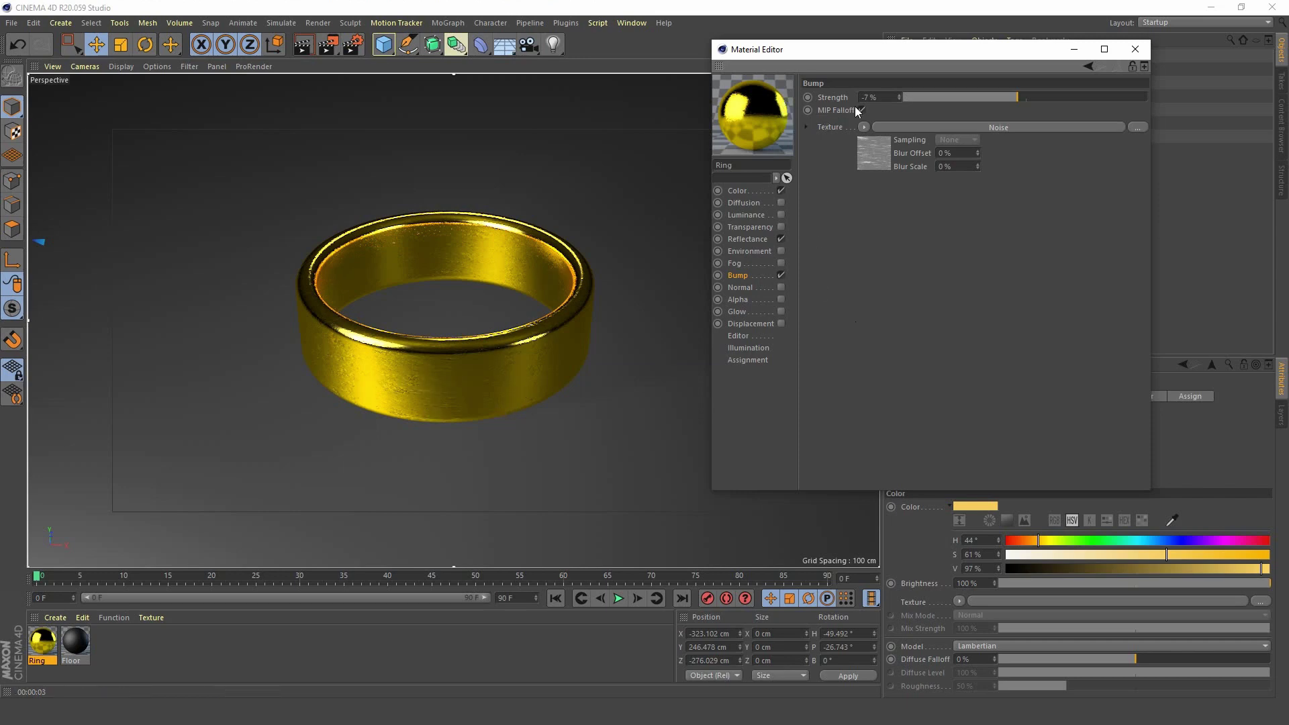
# Set the Ring material's bump strength to -10% and close the material settings.
pyautogui.click(879, 96)
pyautogui.write('-10')
pyautogui.press('Return')
pyautogui.click(1133, 50)
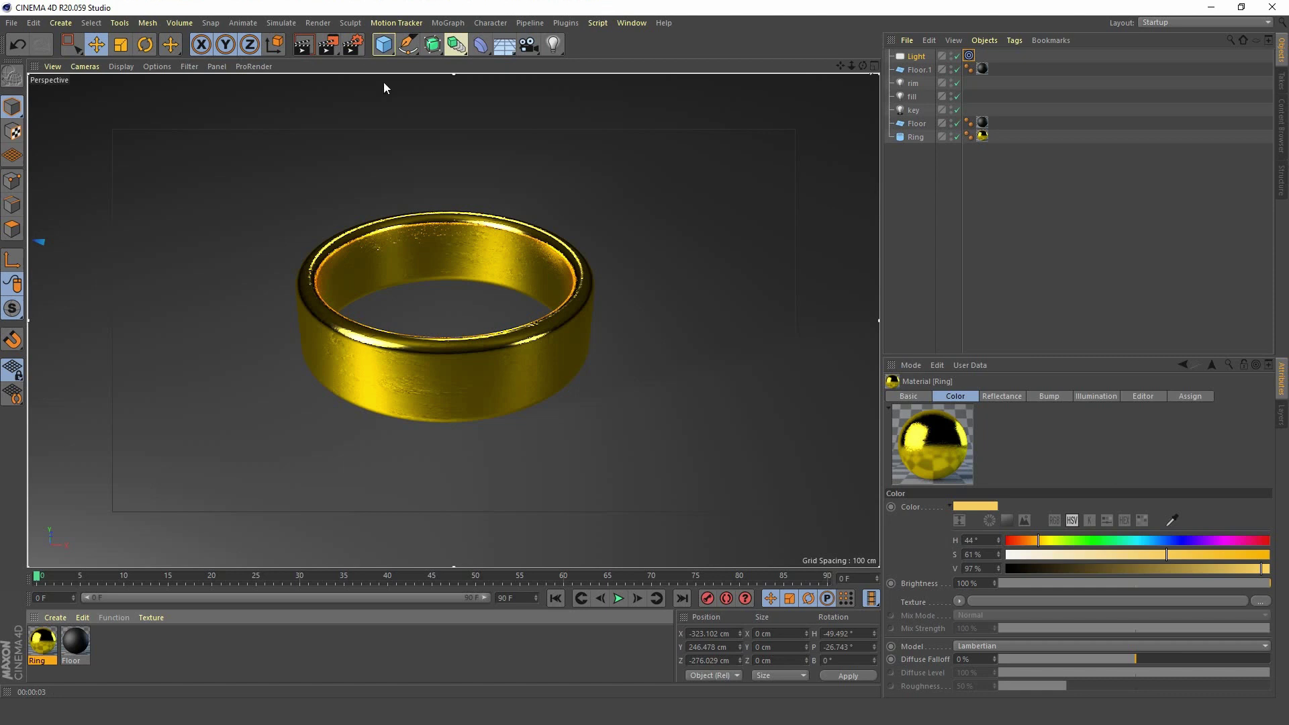
# Open the render settings and add the Ambient Occlusion effect.
pyautogui.click(354, 44)
pyautogui.moveTo(477, 24); pyautogui.dragTo(774, 64)
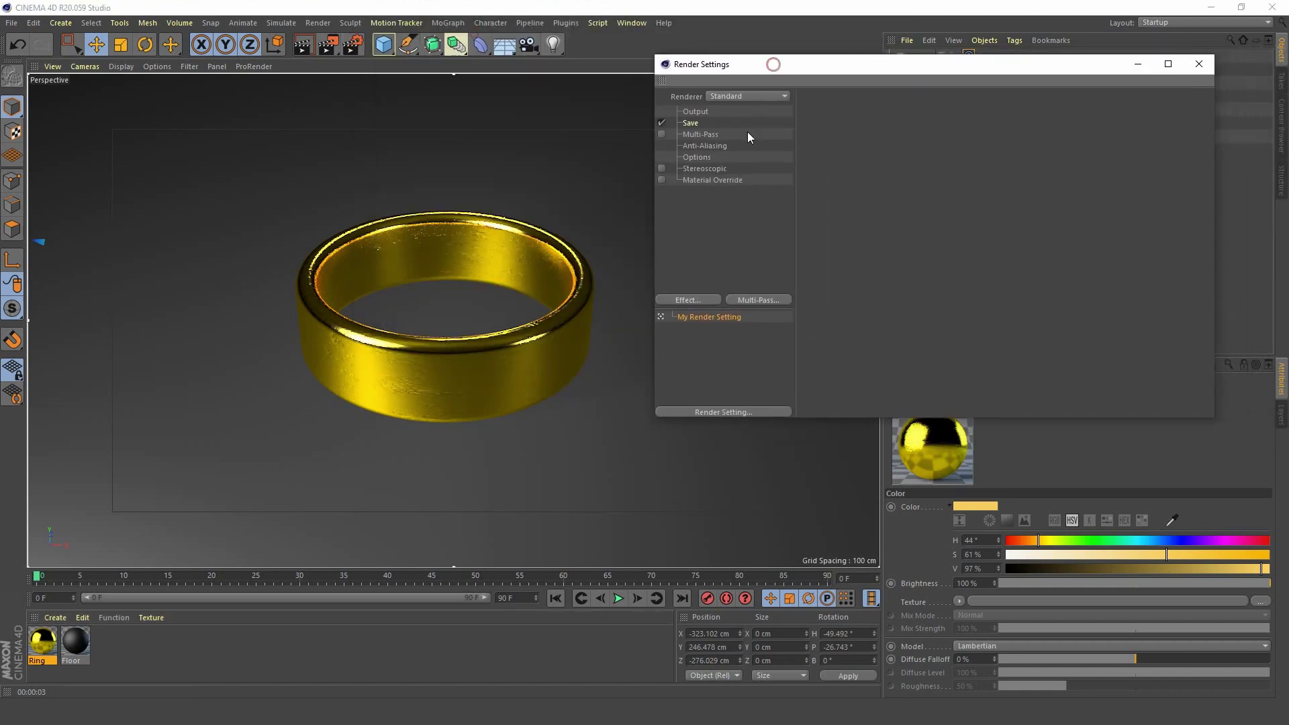
pyautogui.click(701, 298)
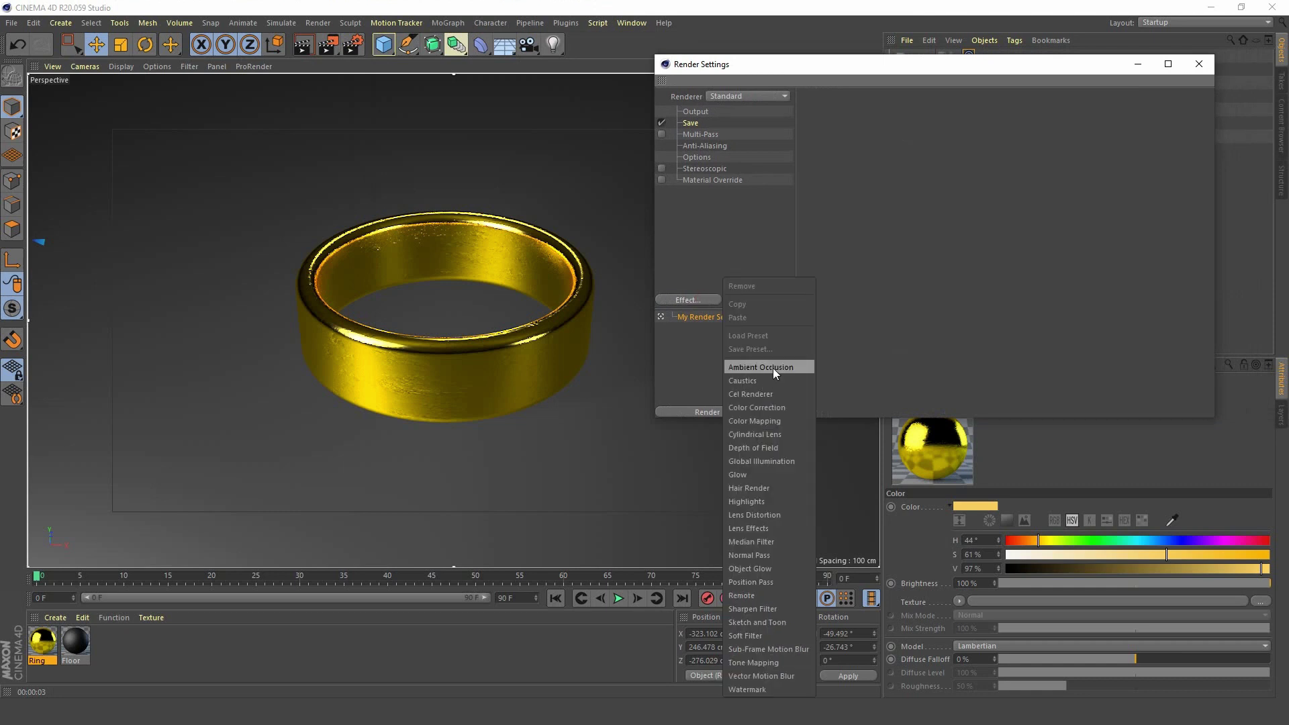
pyautogui.click(773, 368)
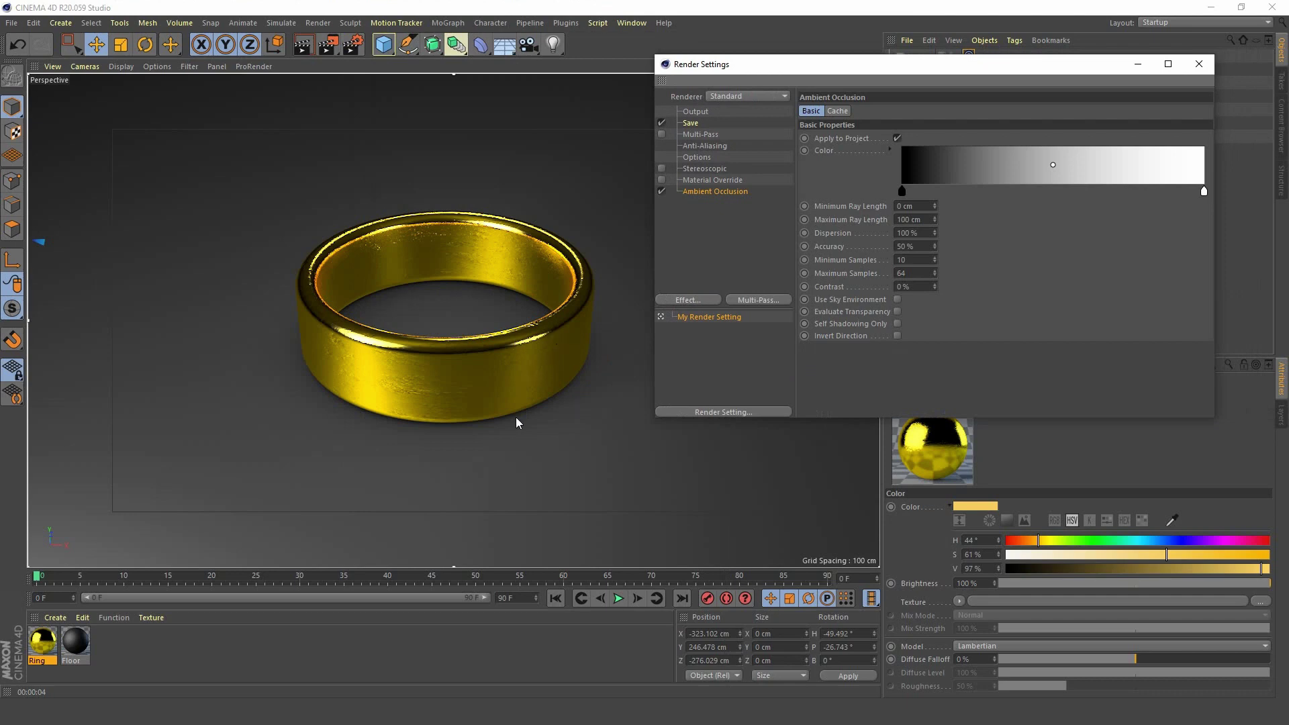
# Move the render settings window off the ring, set anti-aliasing to Best, and render the view.
pyautogui.moveTo(890, 64); pyautogui.dragTo(969, 62)
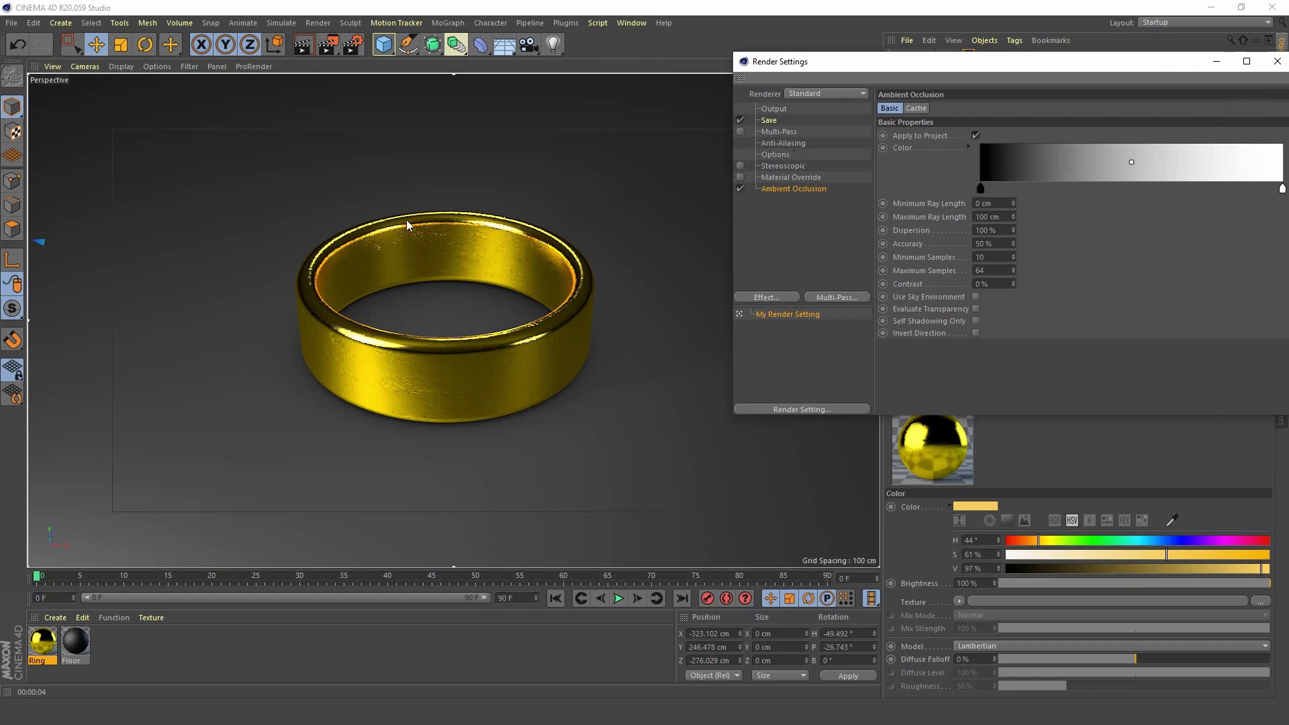
pyautogui.click(797, 143)
pyautogui.hotkey('ctrl', 'r')
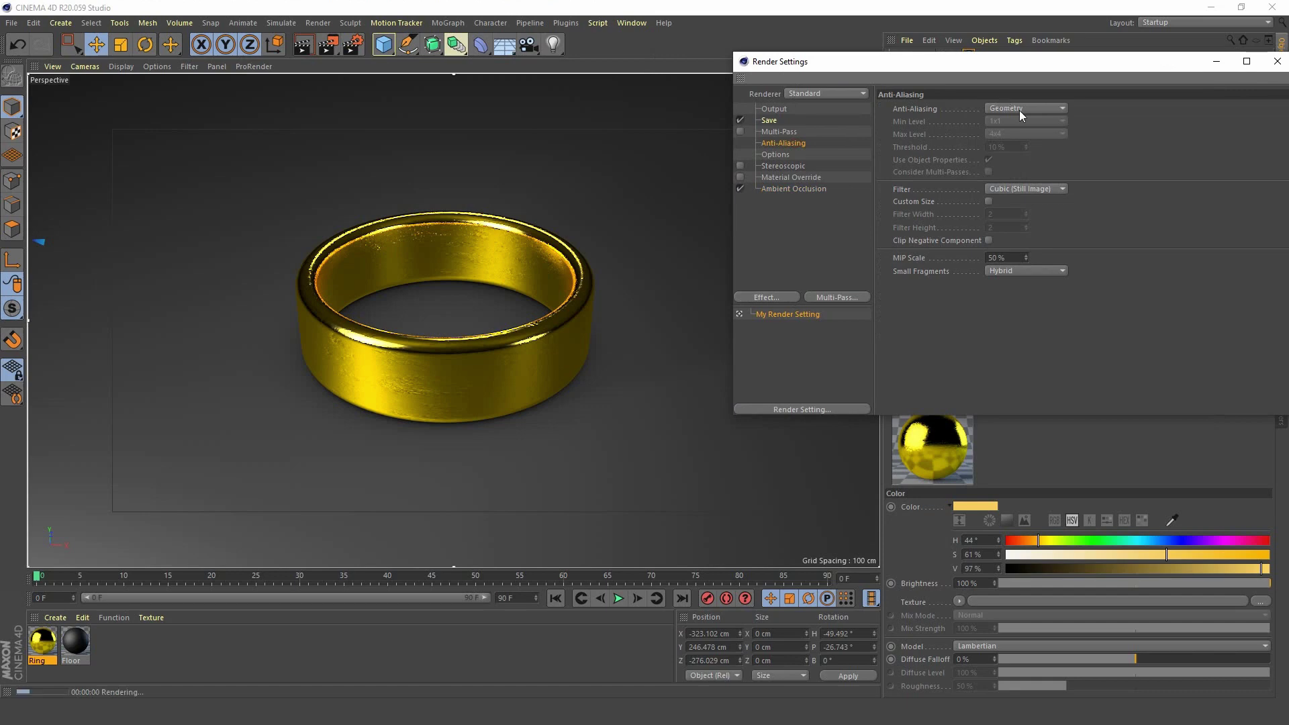
pyautogui.click(1021, 110)
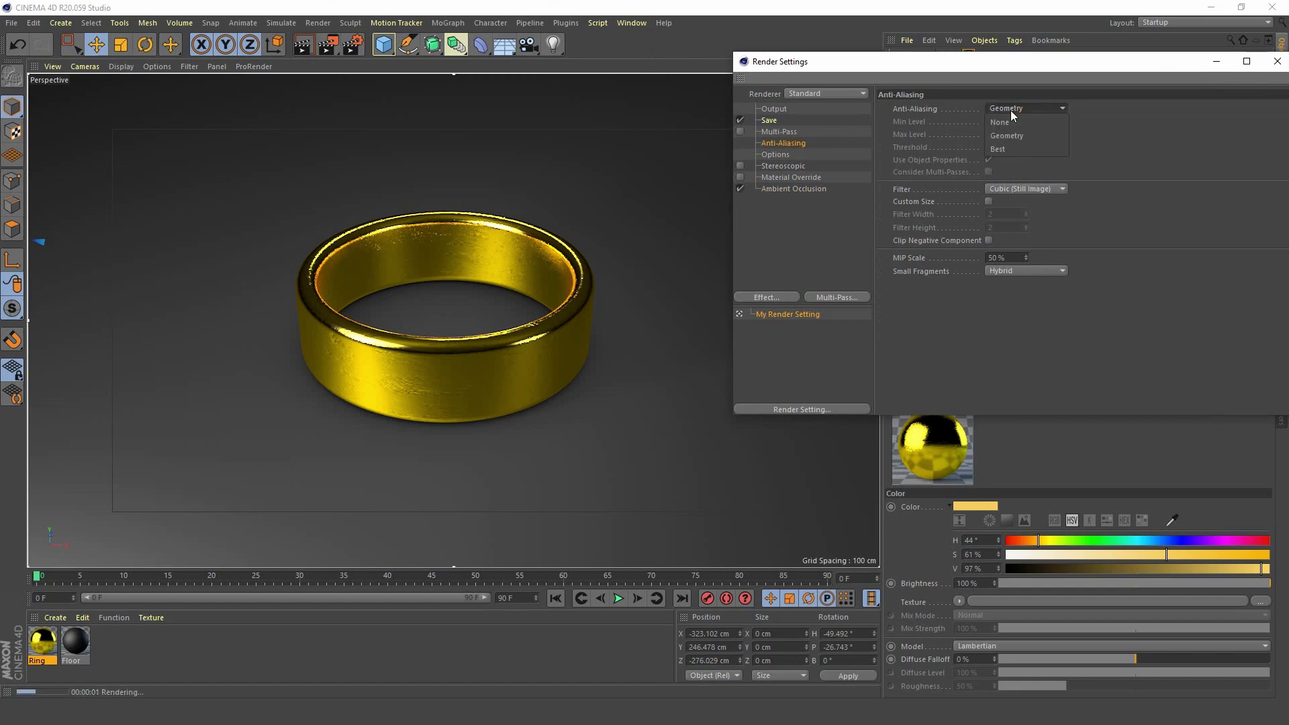
pyautogui.click(1007, 149)
pyautogui.hotkey('ctrl', 'r')
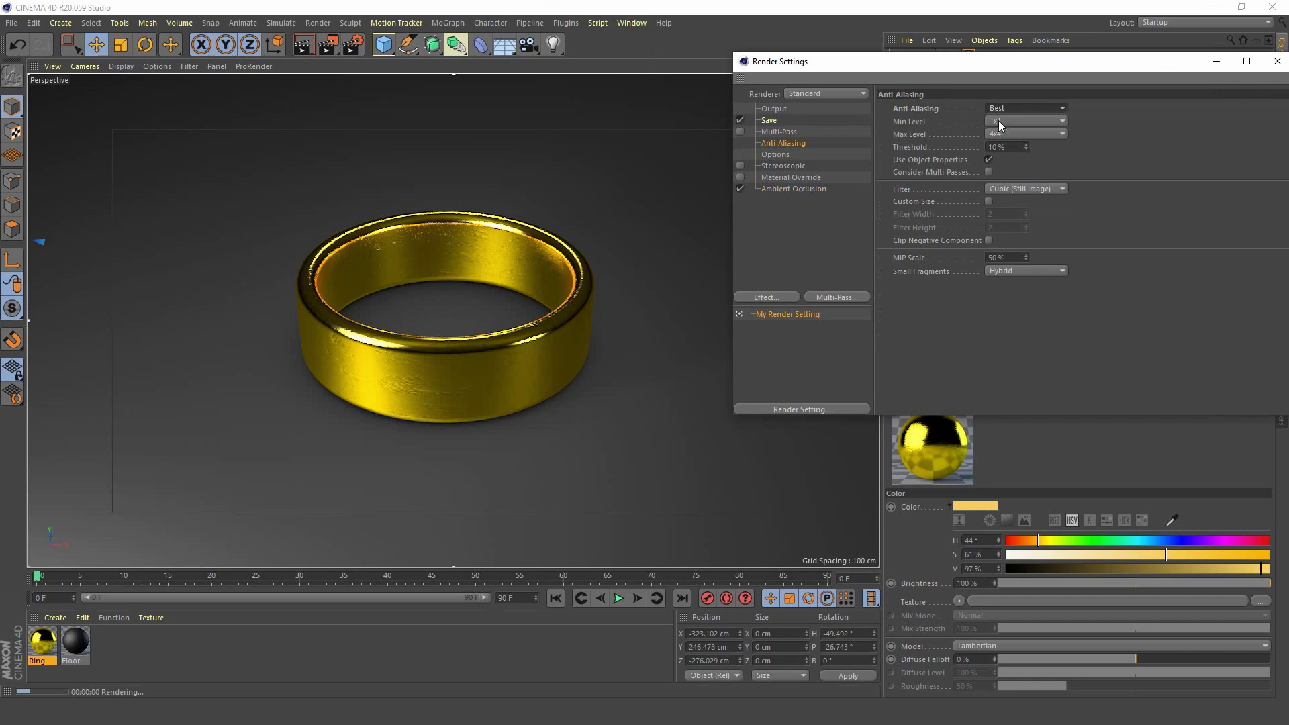
# Choose 4x4 as the maximum anti-aliasing level and render the perspective view.
pyautogui.click(1012, 132)
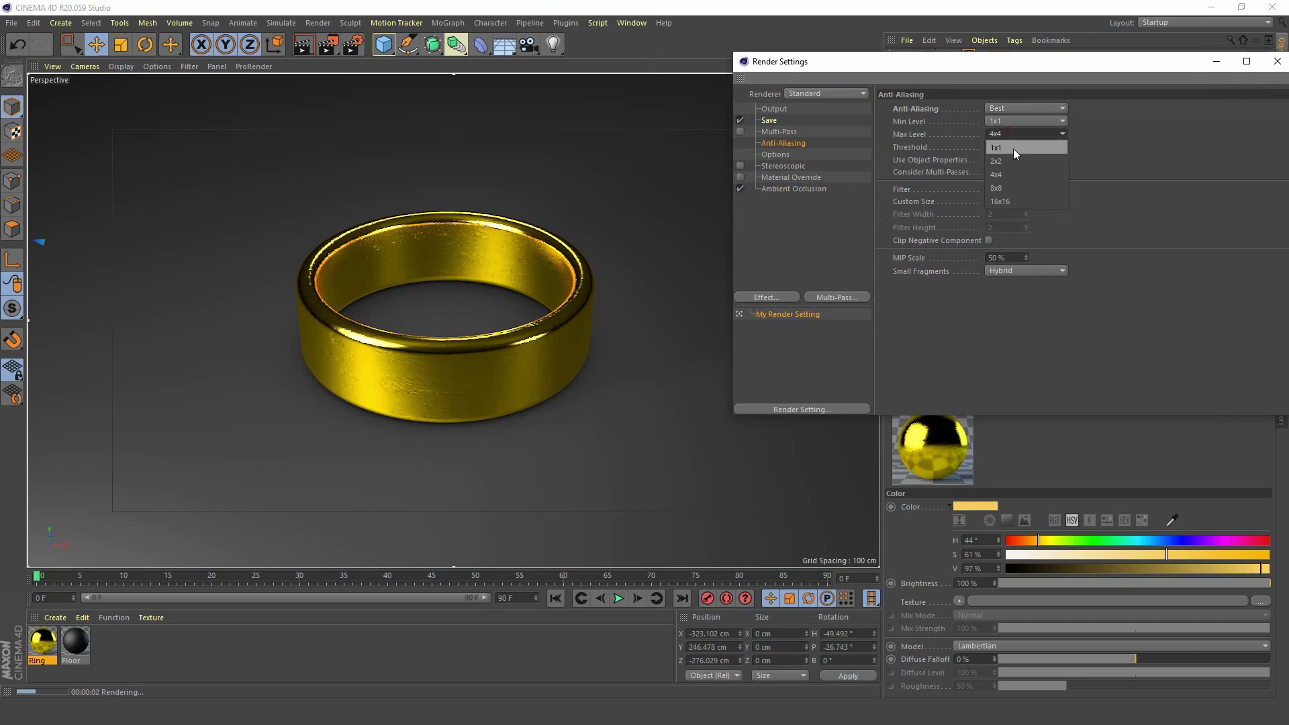
pyautogui.click(1011, 176)
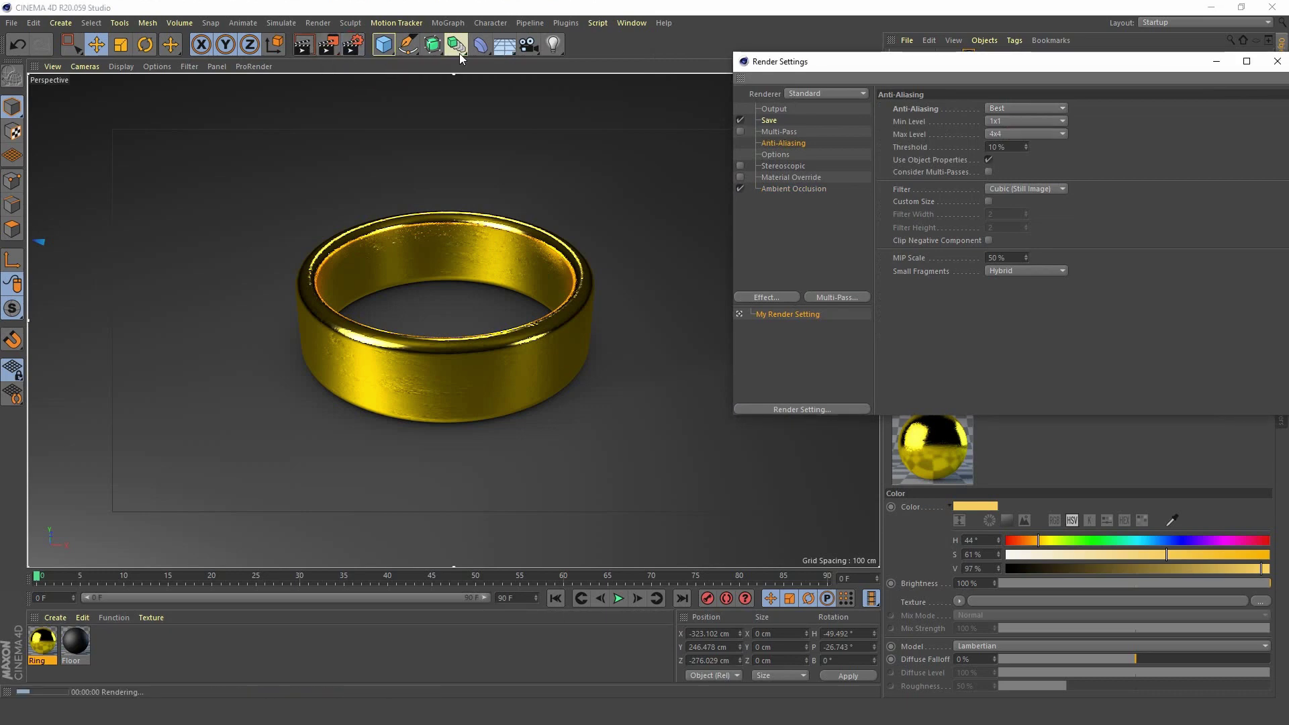
pyautogui.click(303, 45)
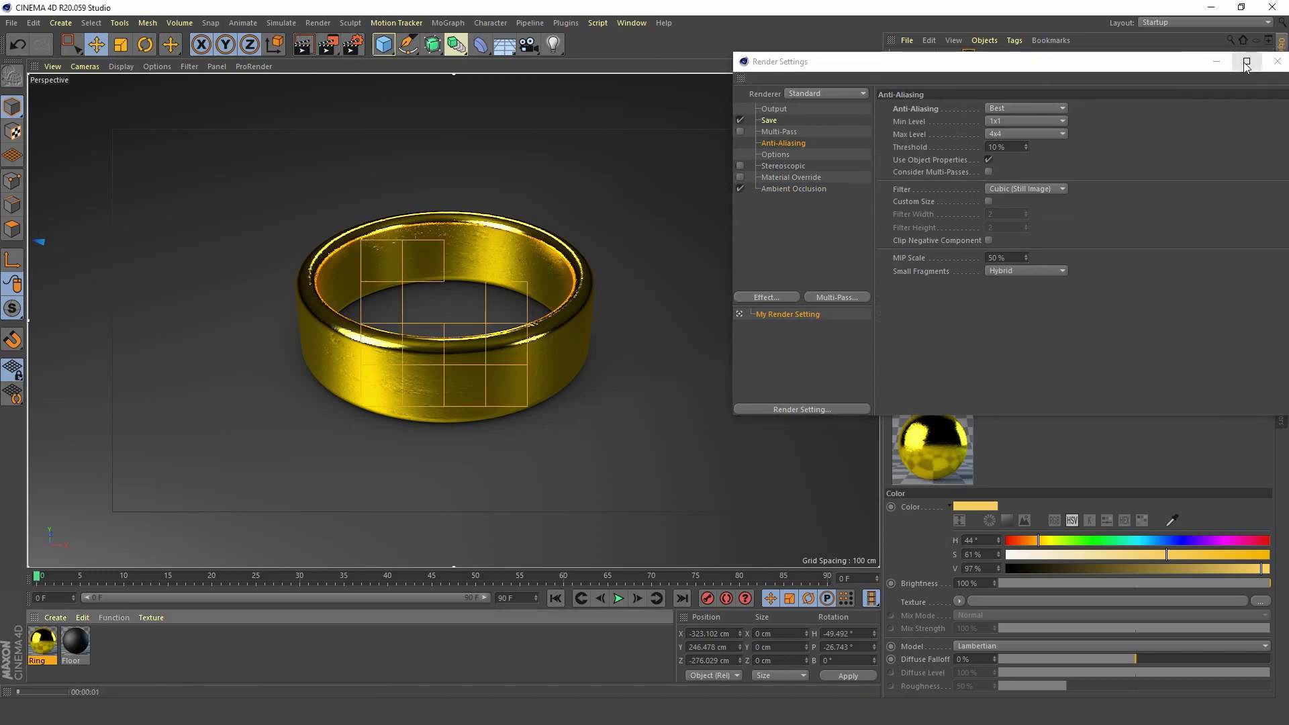